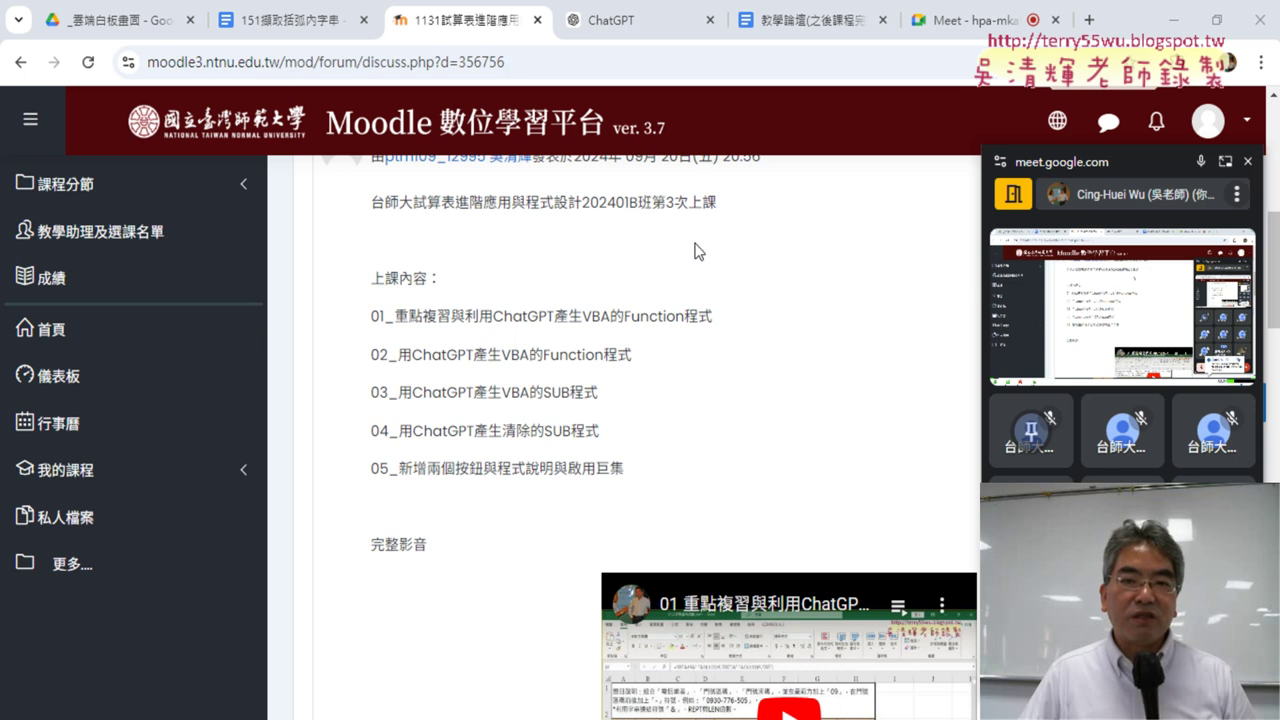
Highlight key phrases in the course post, such as 第3次上課, Function程式, VBA的SUB程式 and 啟用巨集
drag(652, 202, 716, 203)
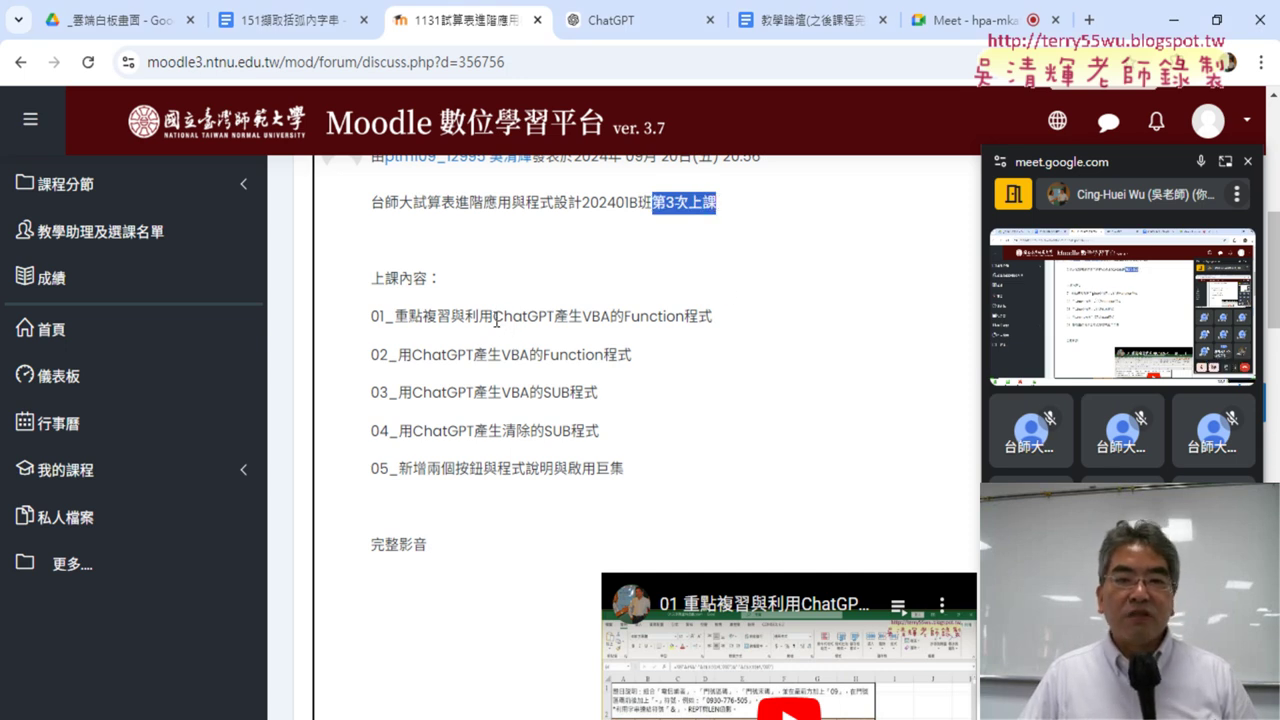
drag(497, 315, 715, 323)
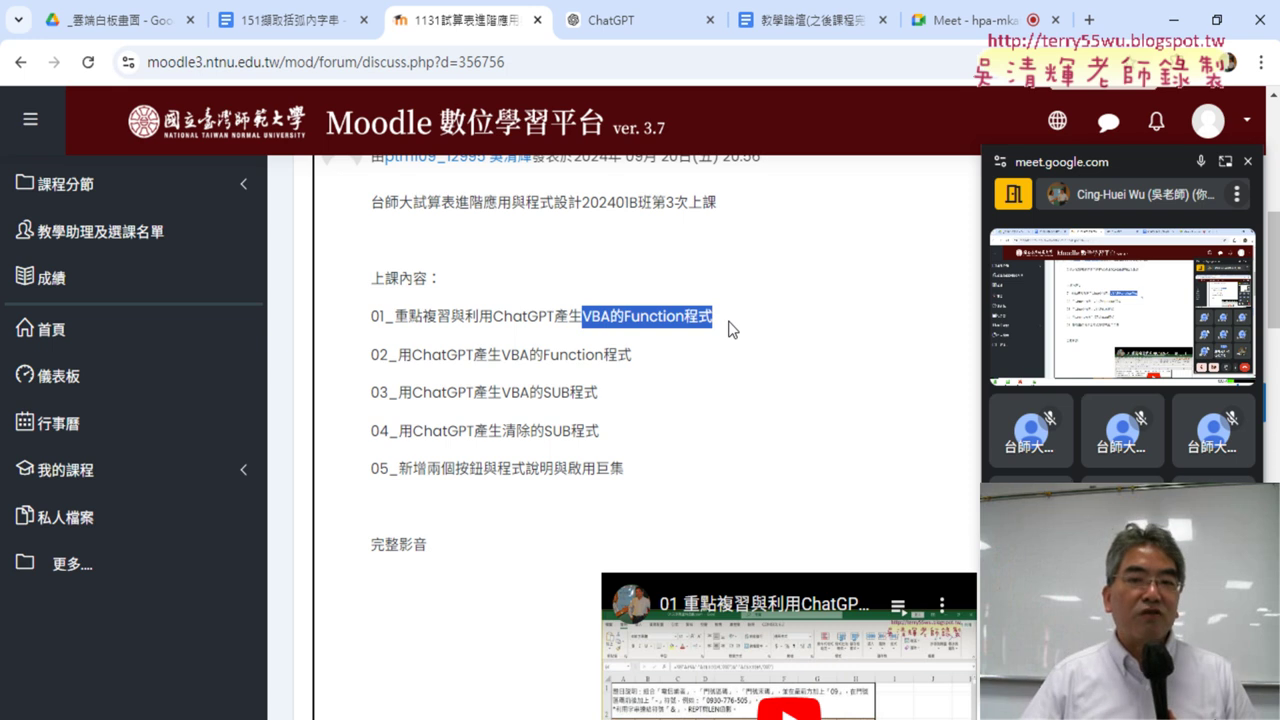
drag(625, 316, 686, 318)
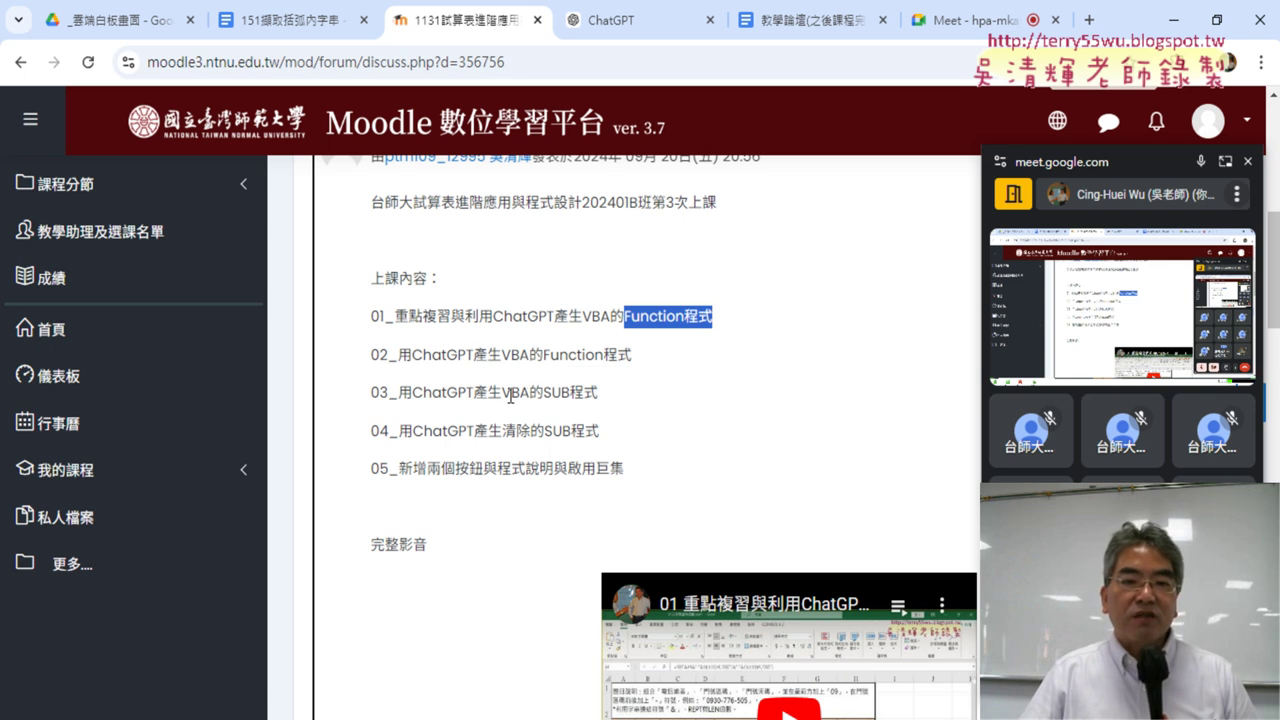
drag(501, 394, 604, 400)
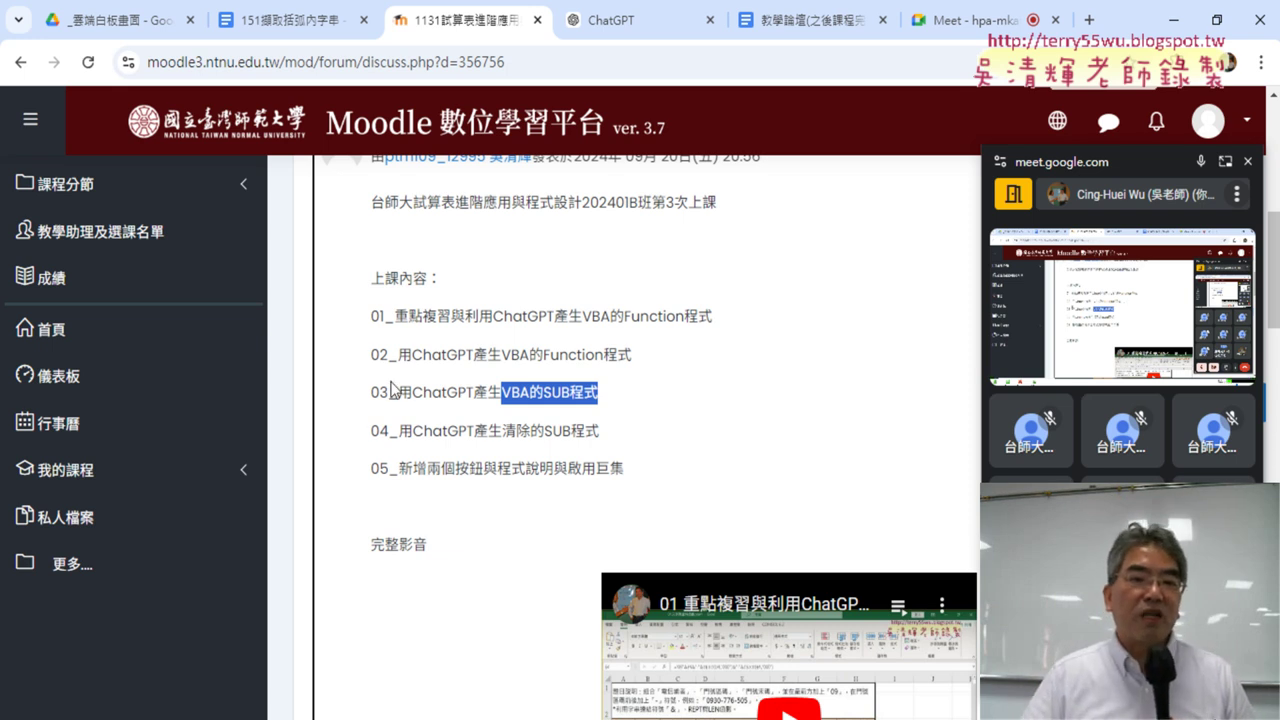
drag(428, 470, 484, 470)
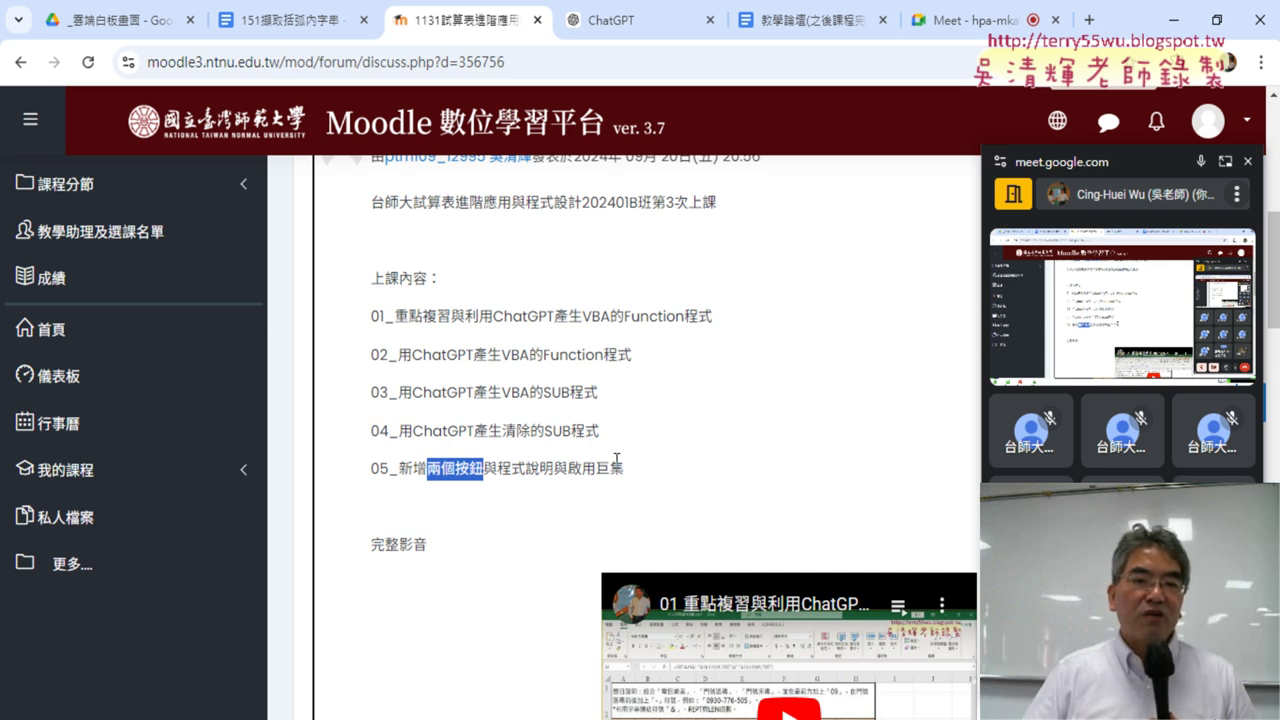
drag(502, 430, 599, 430)
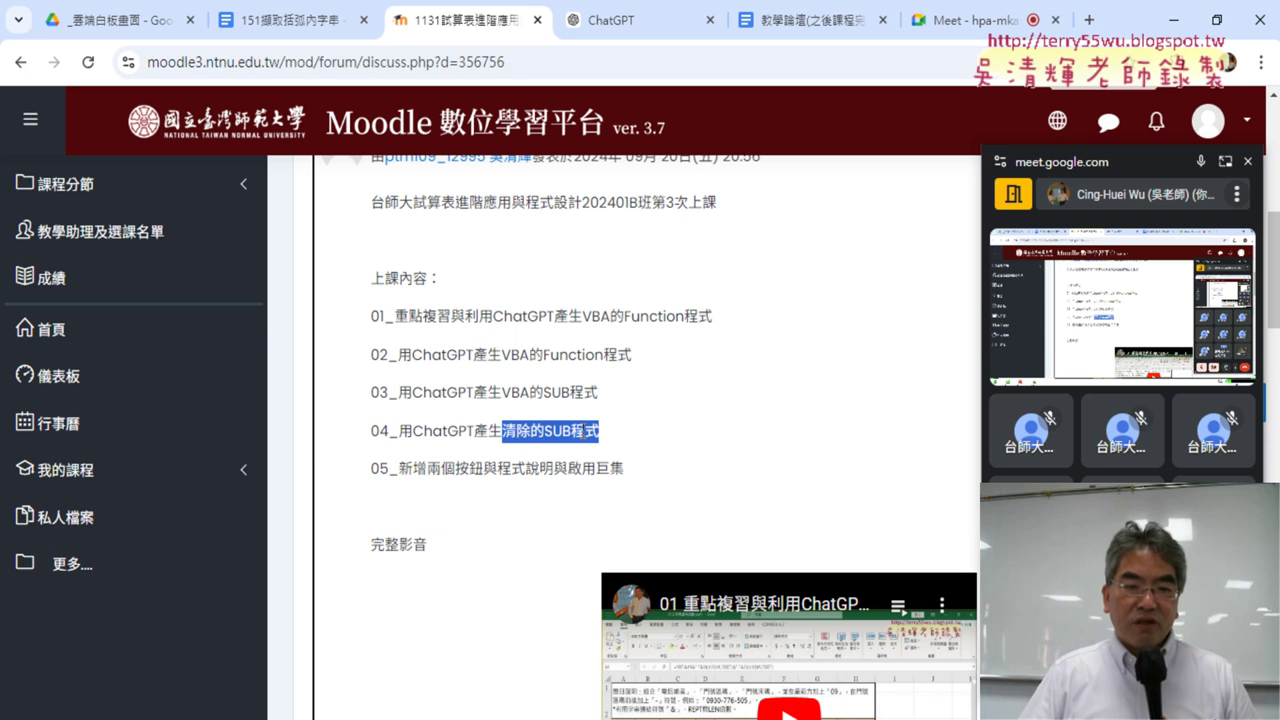
drag(568, 468, 624, 470)
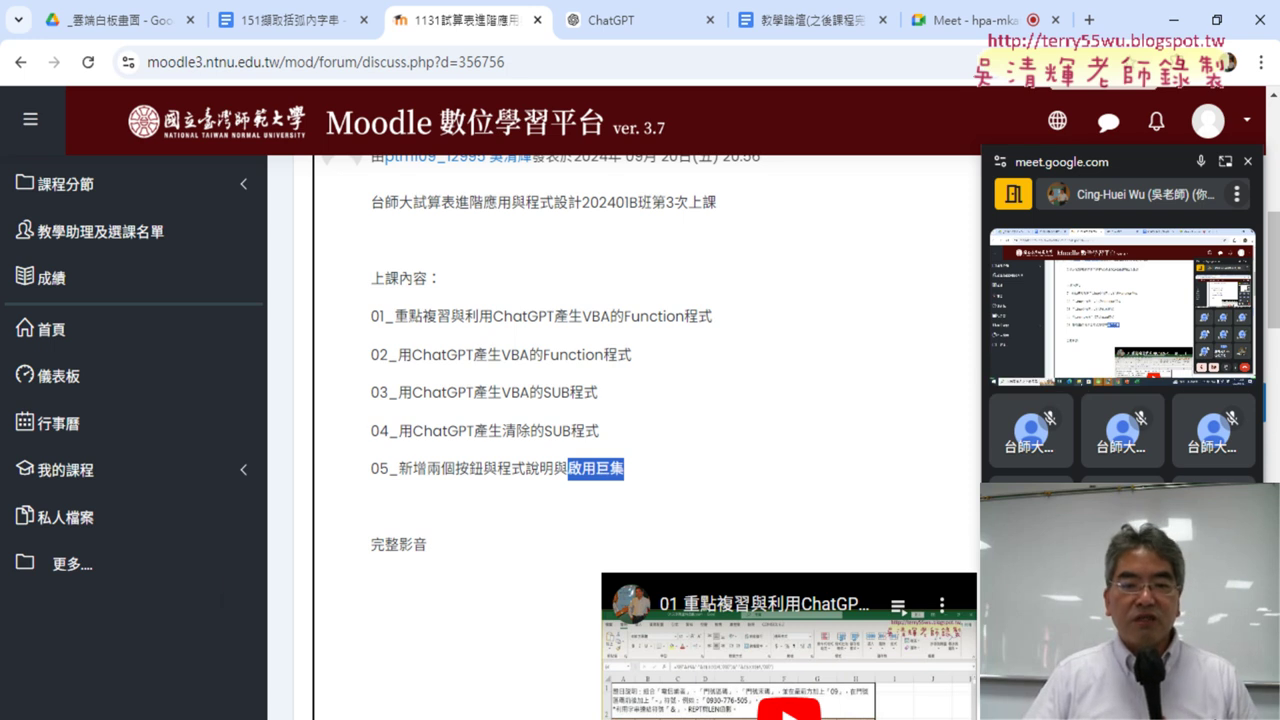
Open 151擷取括弧中字串.xlsx from the 01文字與資料函數 folder and bring its Excel window forward
mouse_move(434, 719)
click(530, 650)
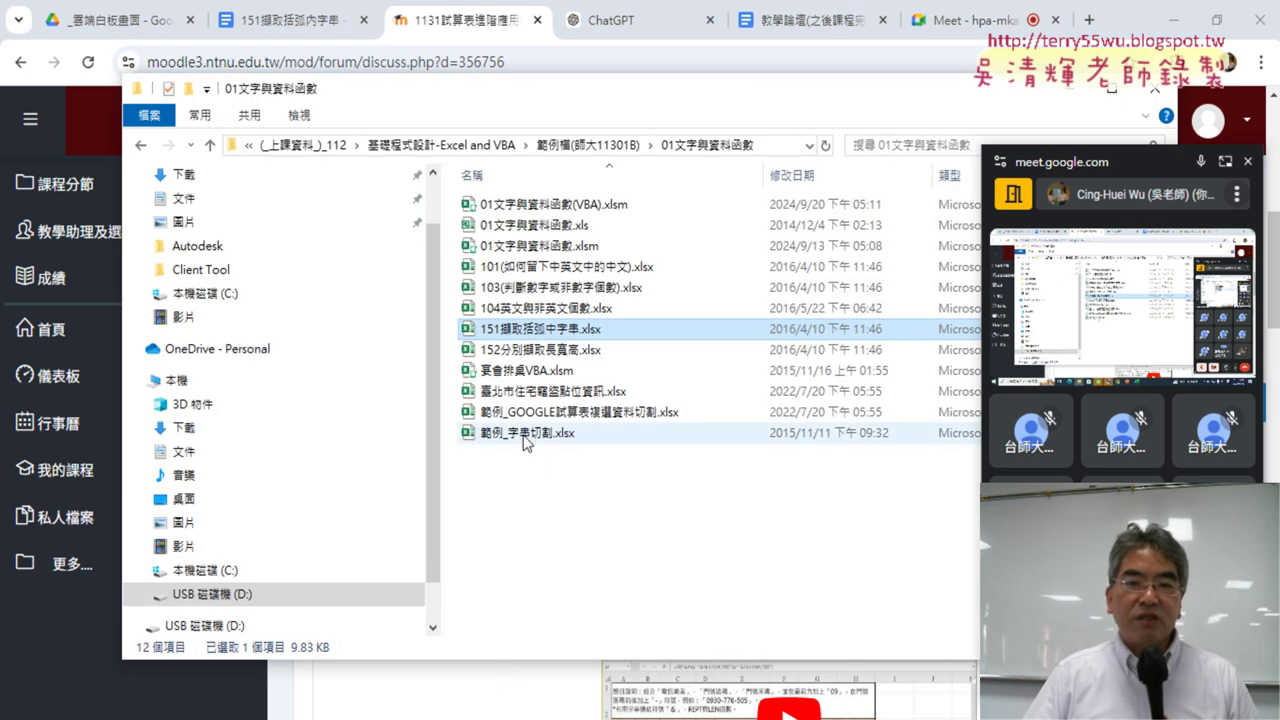
click(585, 145)
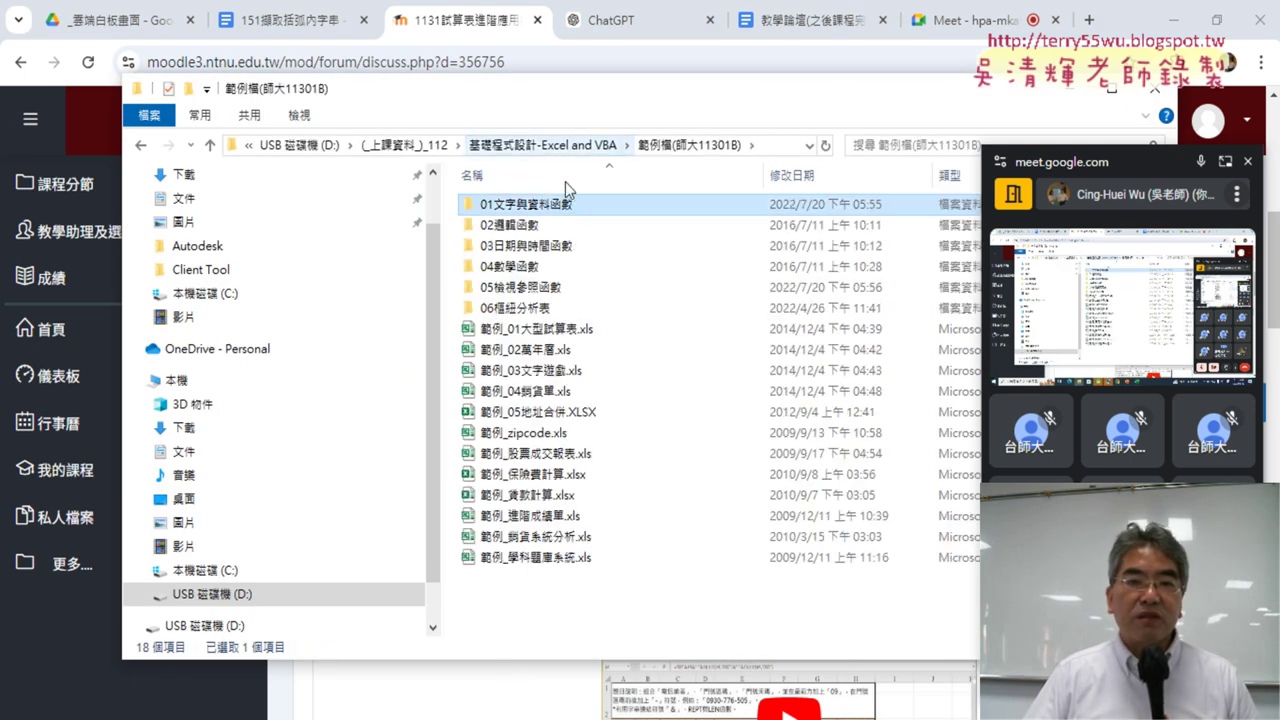
double_click(560, 205)
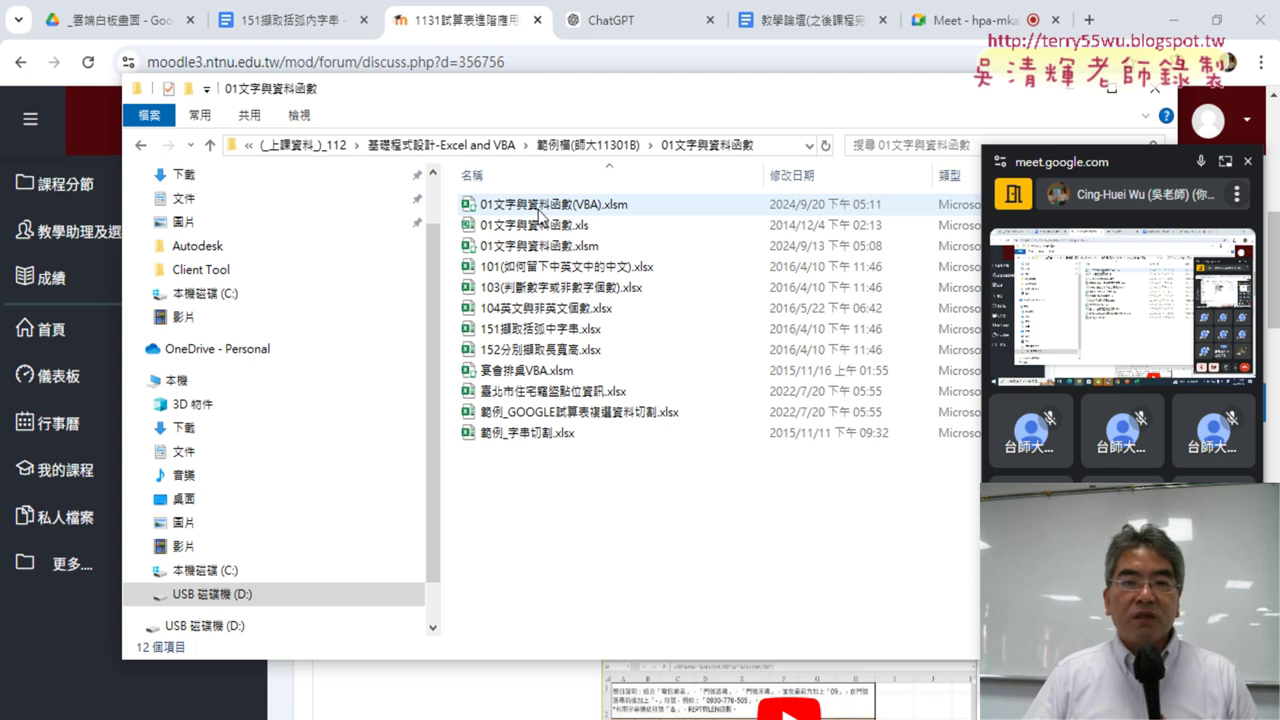
click(519, 336)
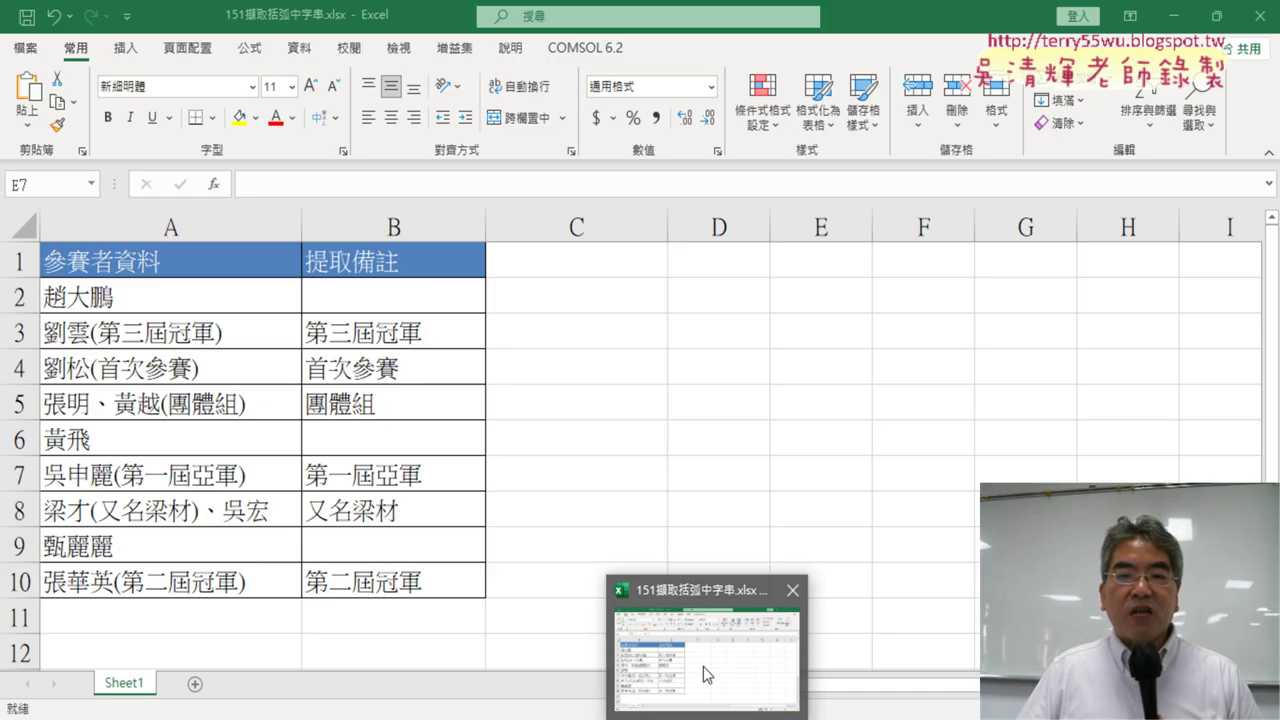
click(703, 666)
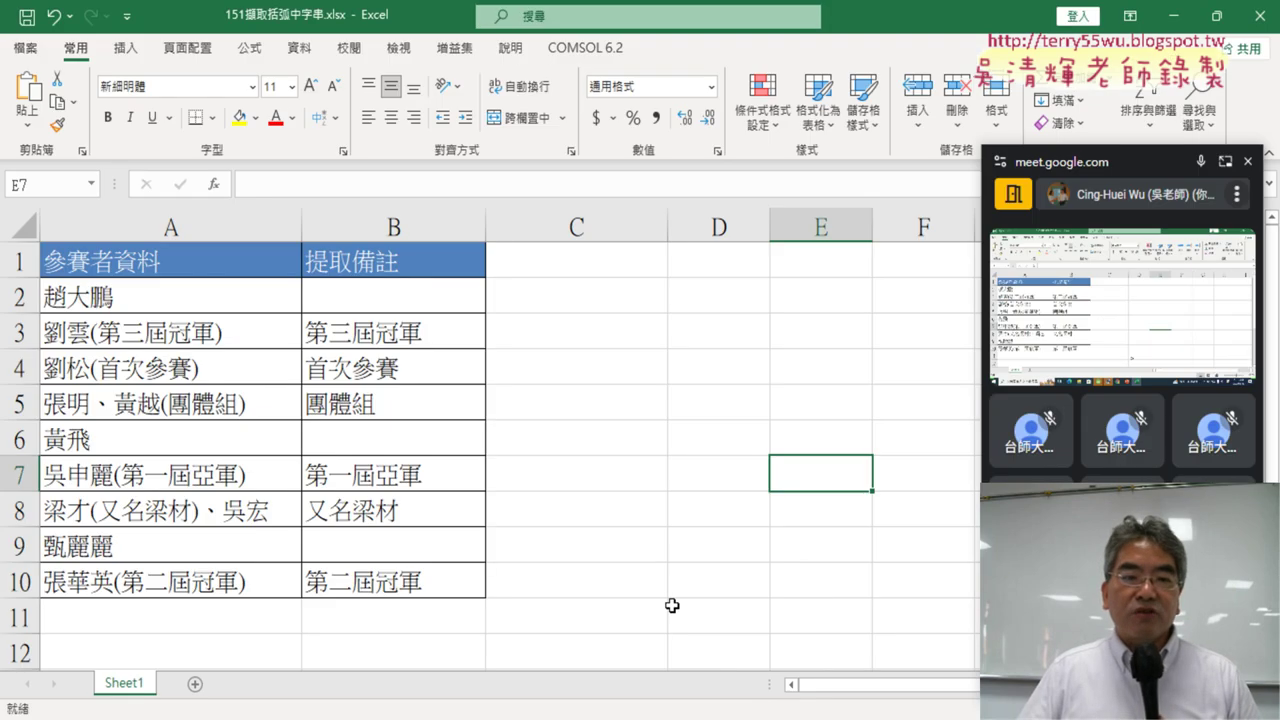
click(174, 227)
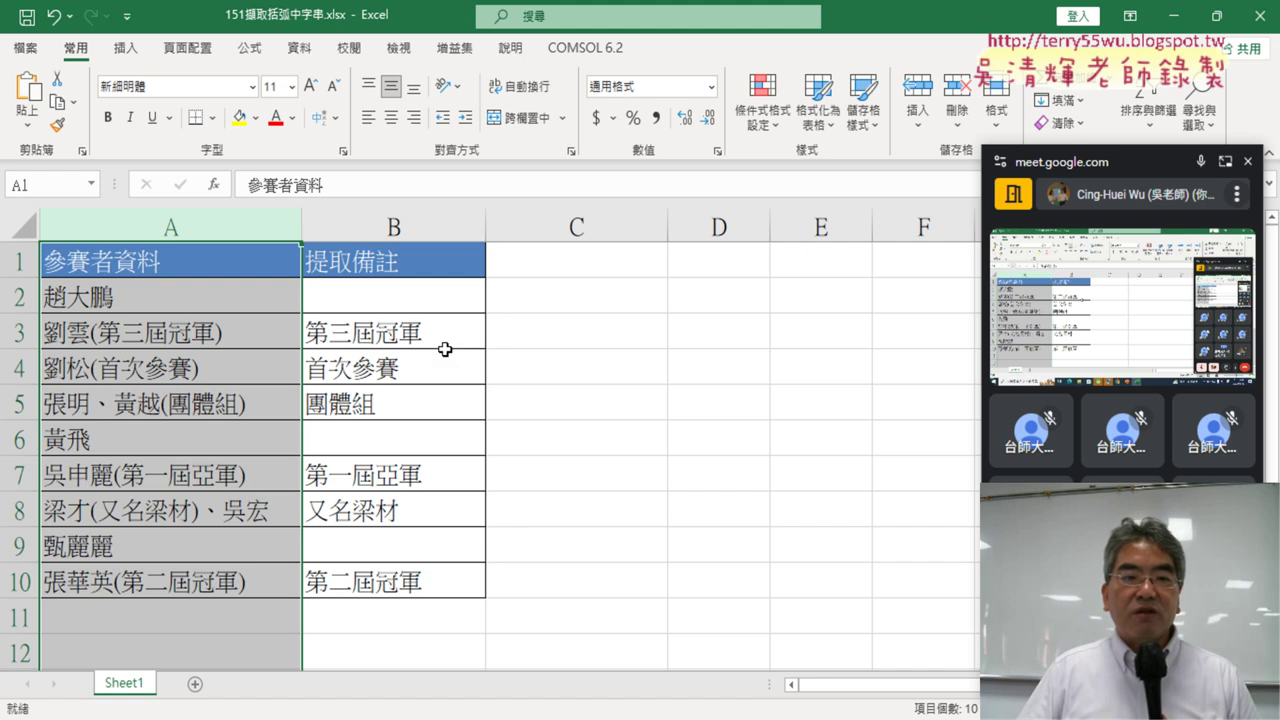
drag(408, 298, 425, 582)
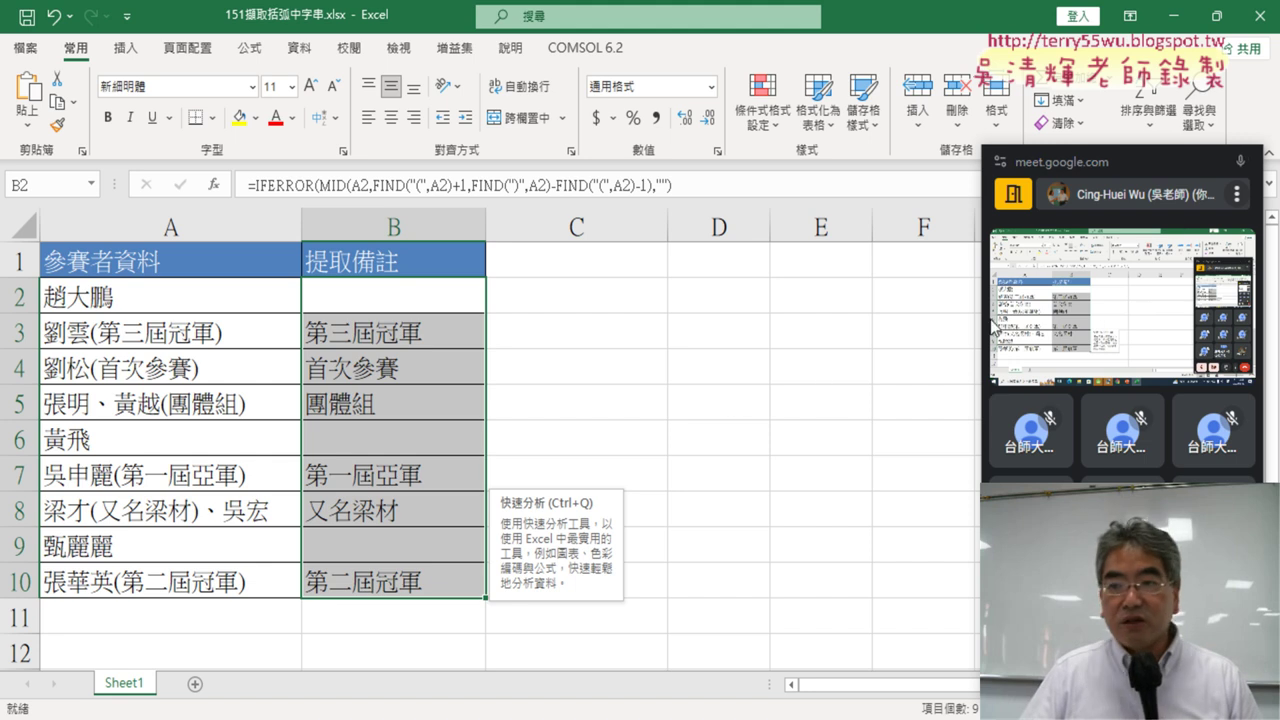
click(548, 398)
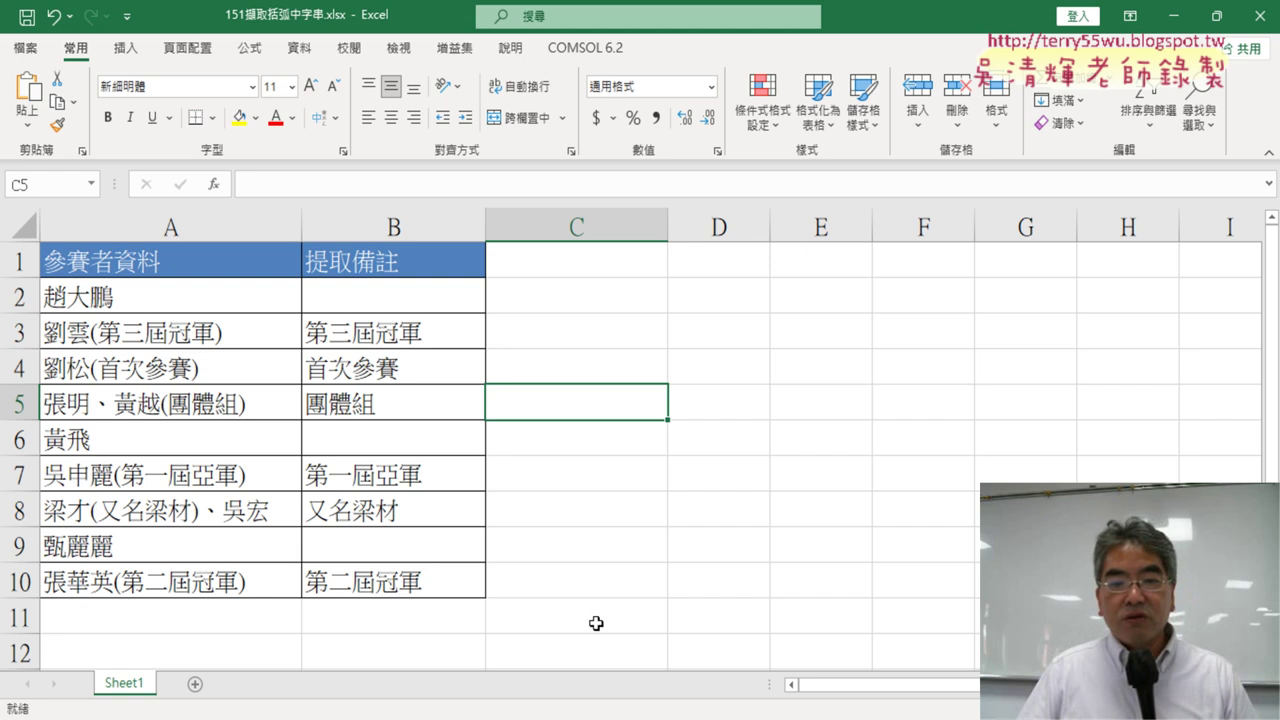
mouse_move(615, 719)
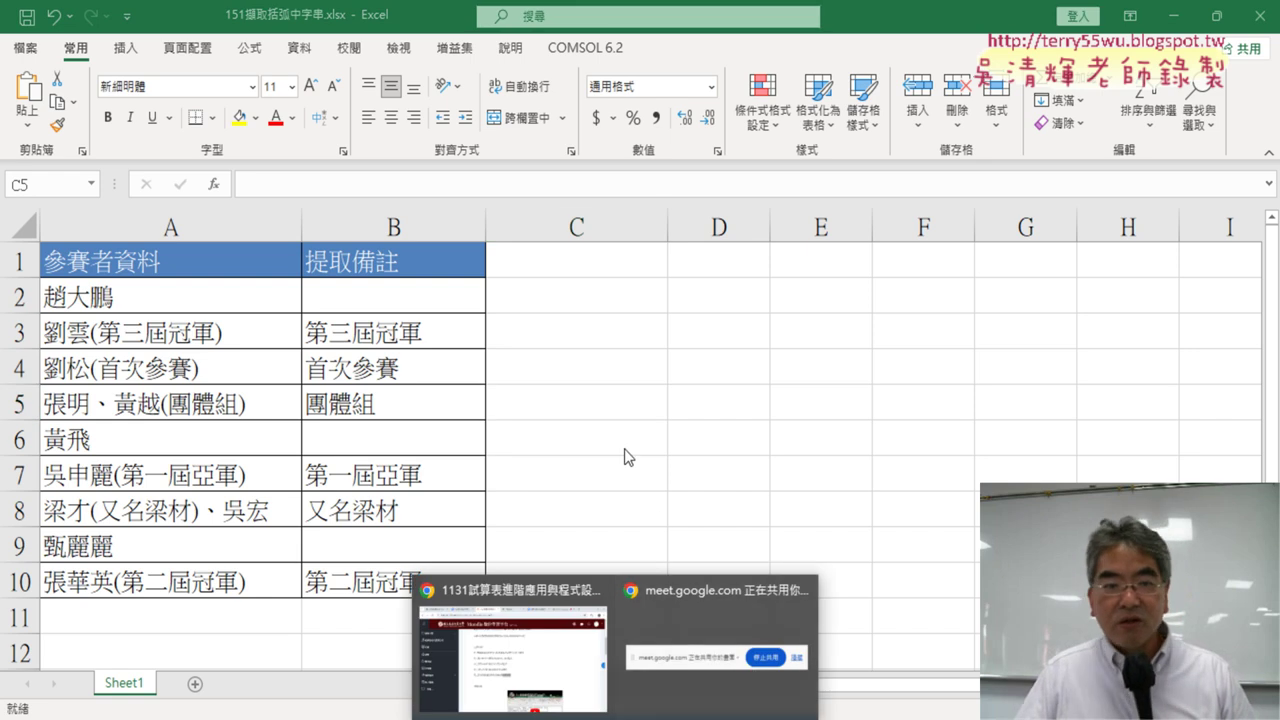
drag(412, 300, 410, 585)
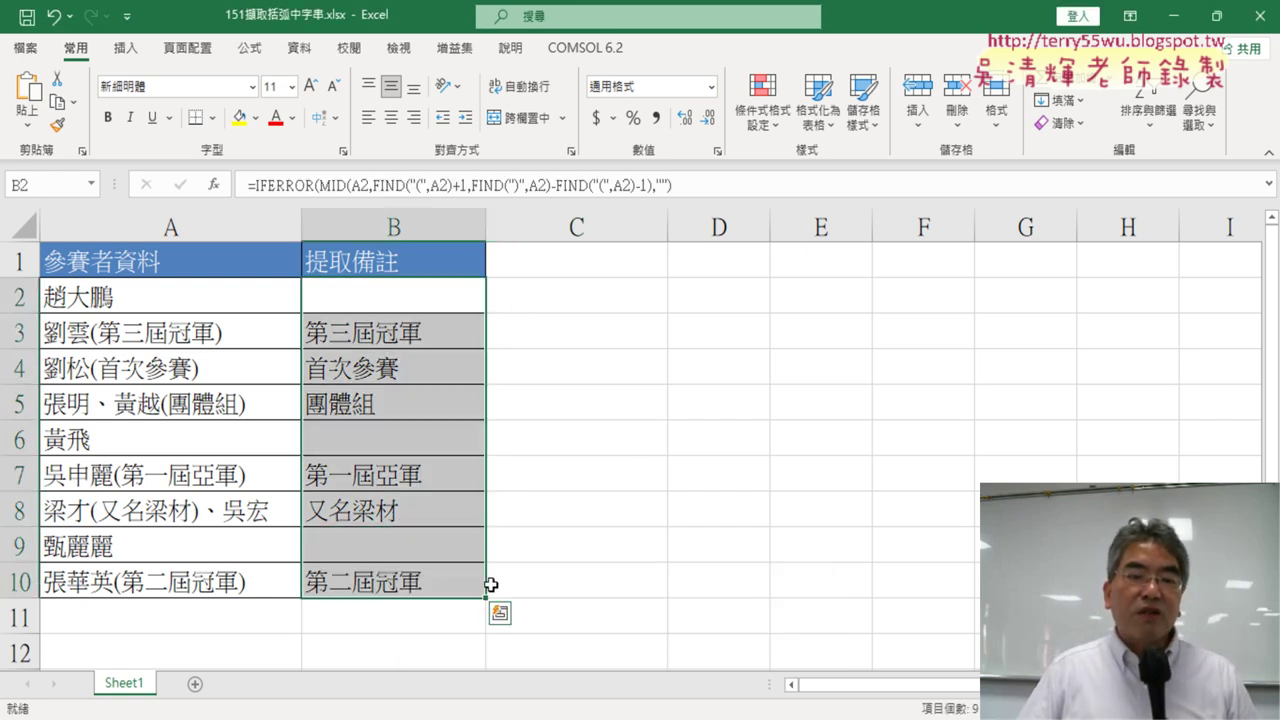
drag(172, 298, 171, 586)
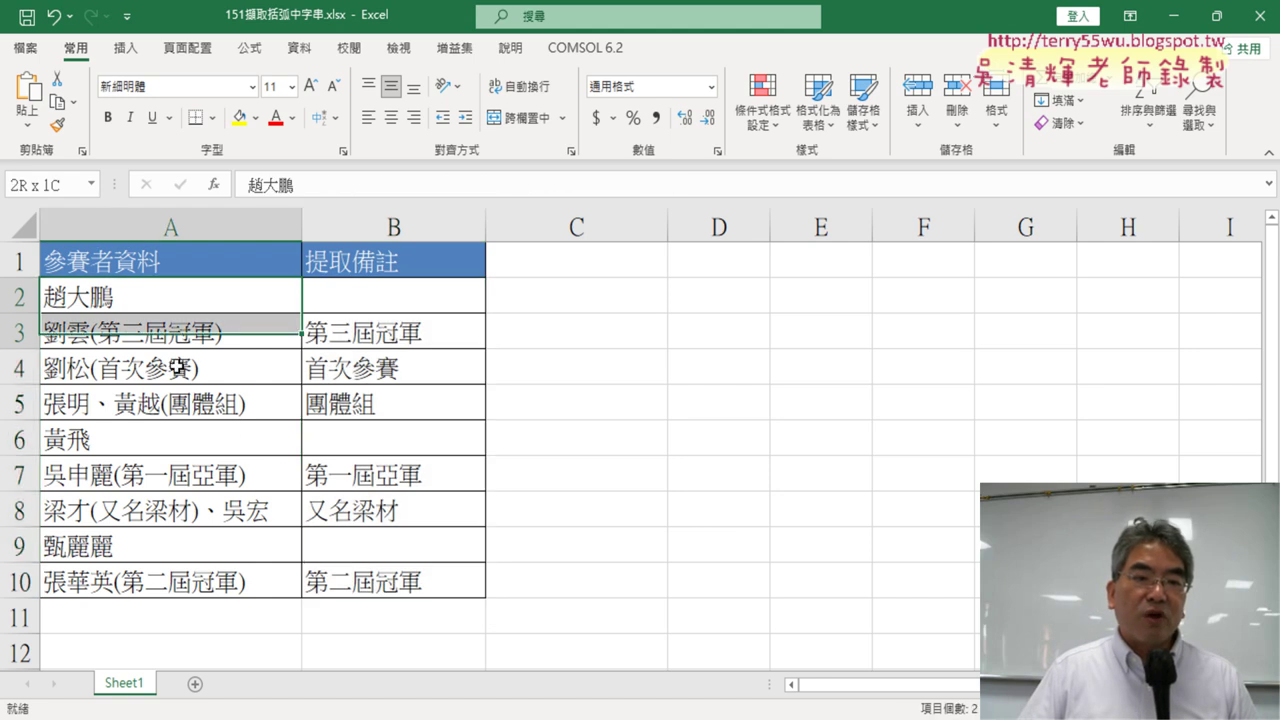
click(153, 331)
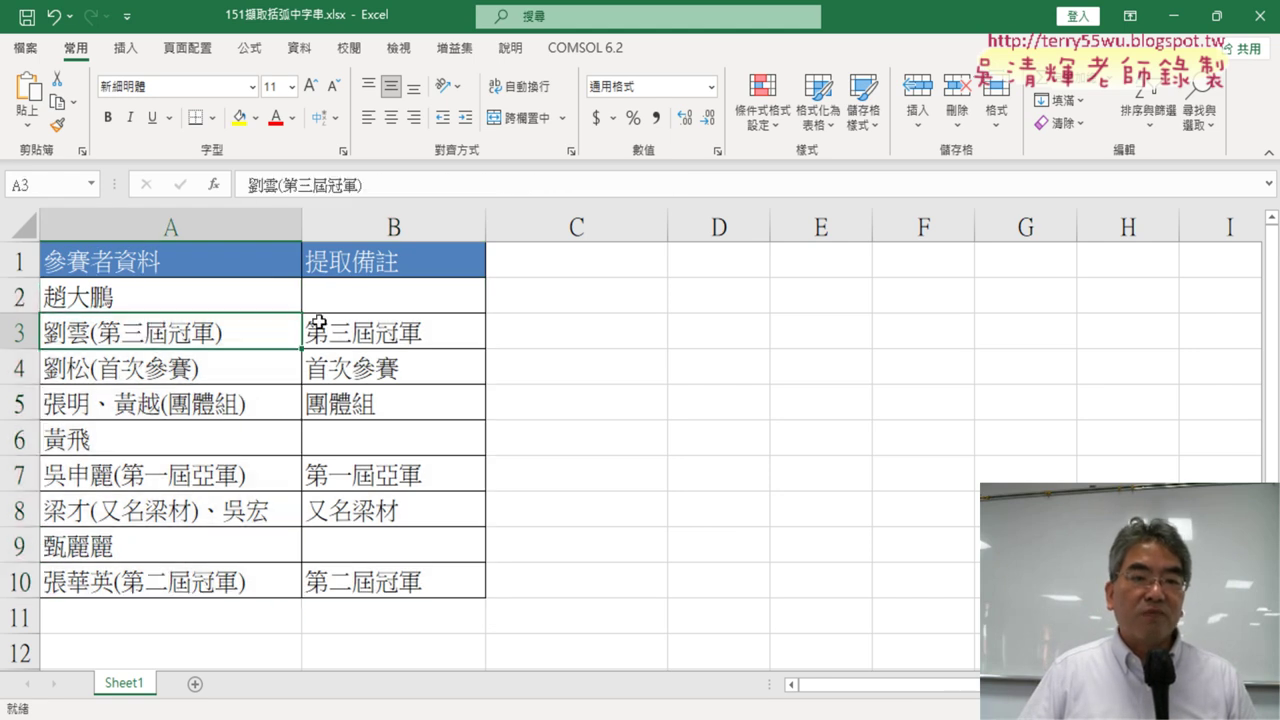
click(380, 335)
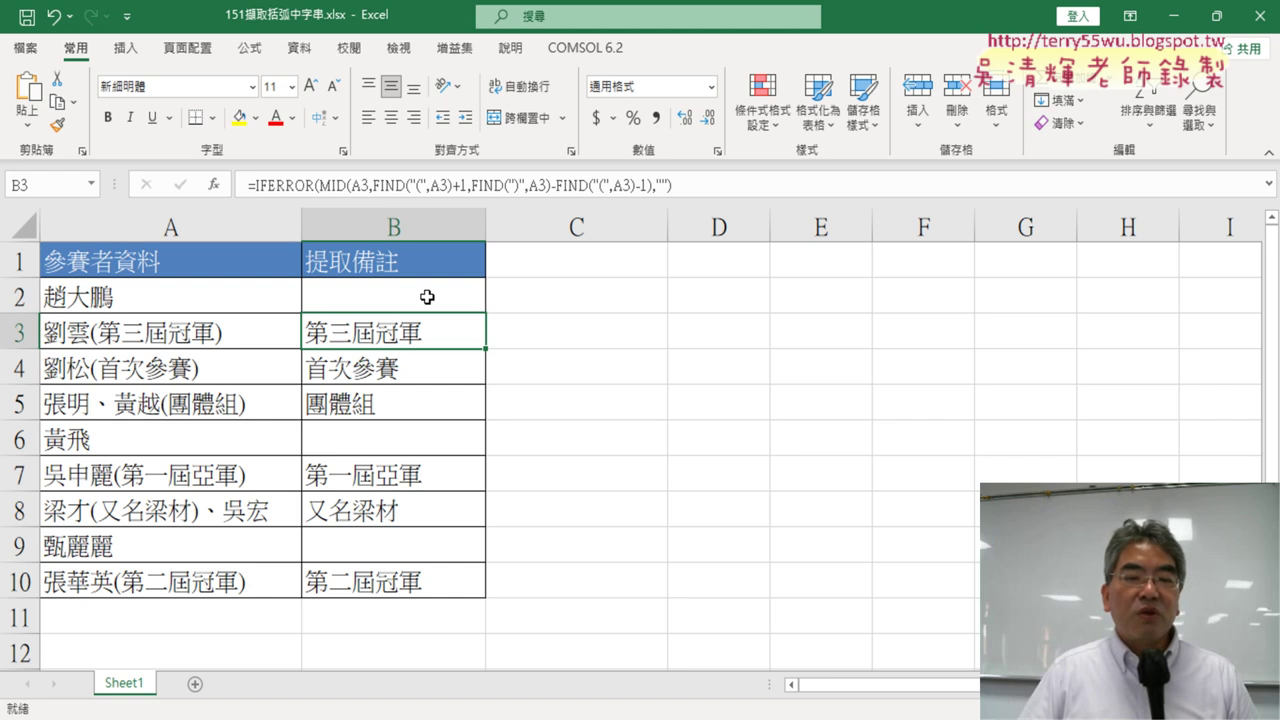
drag(427, 297, 418, 587)
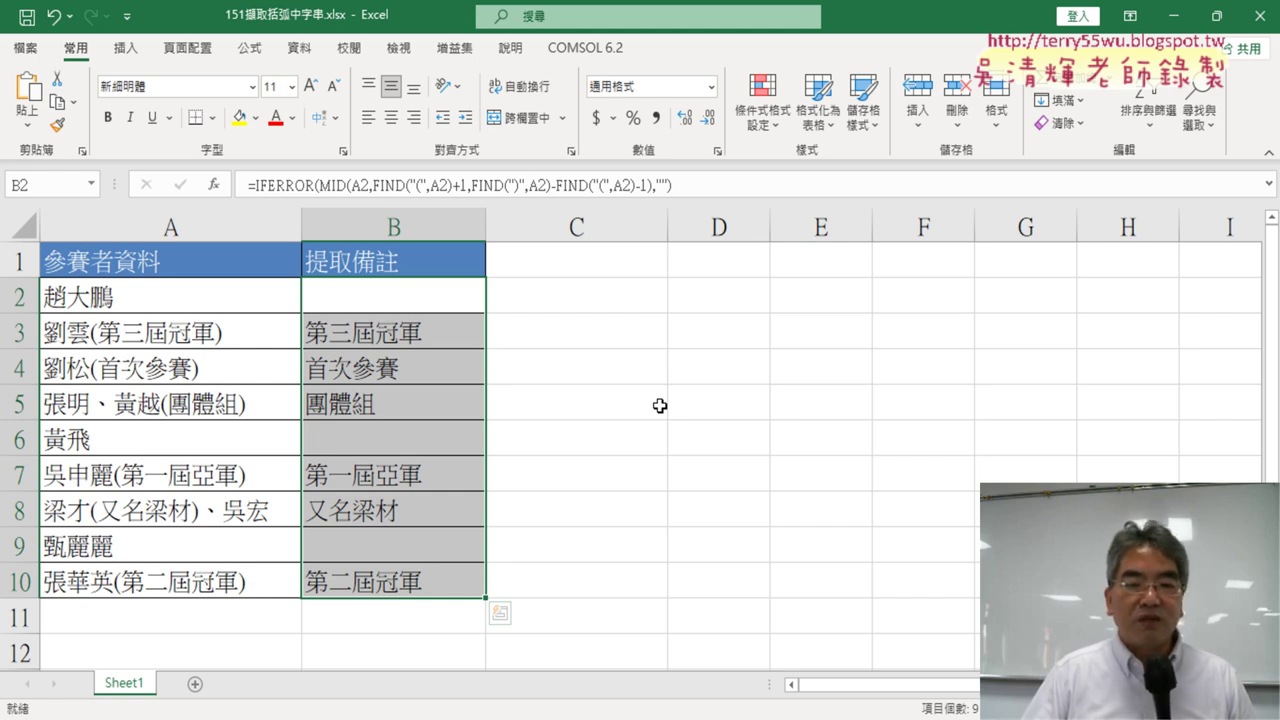
Delete the extraction formulas from B2:B10, then select B3 to fill its note
key(Delete)
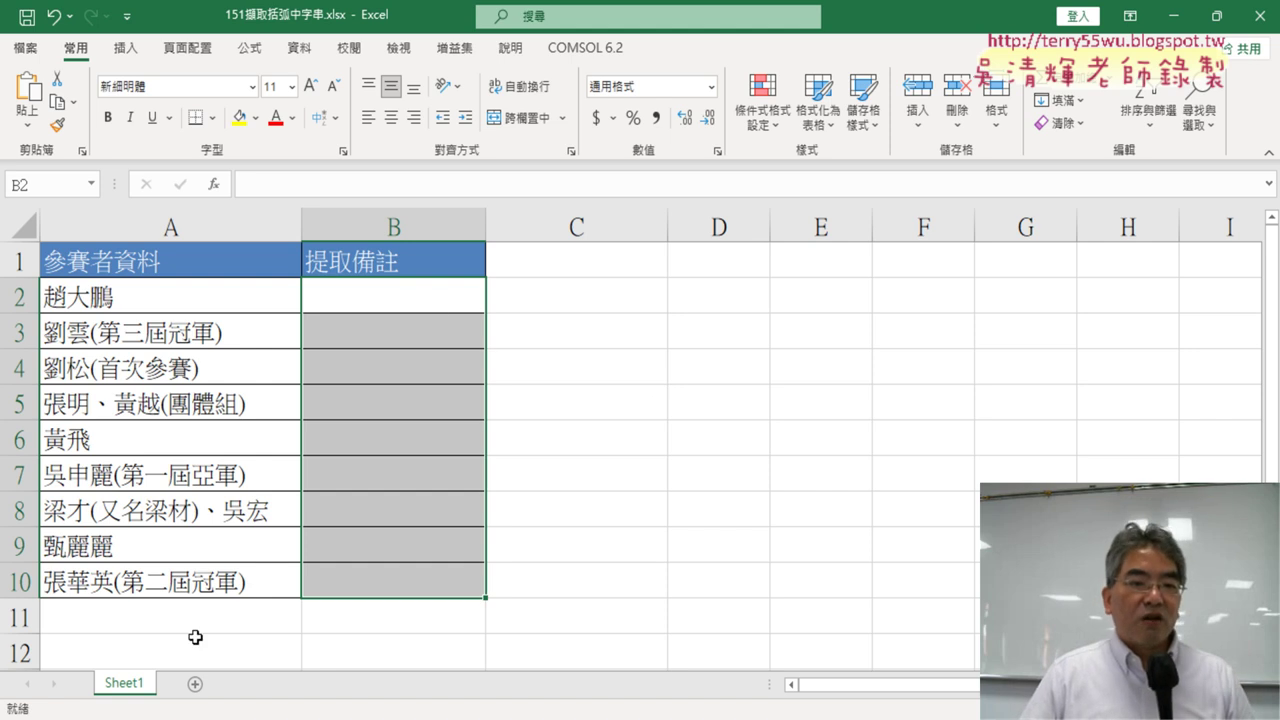
click(442, 298)
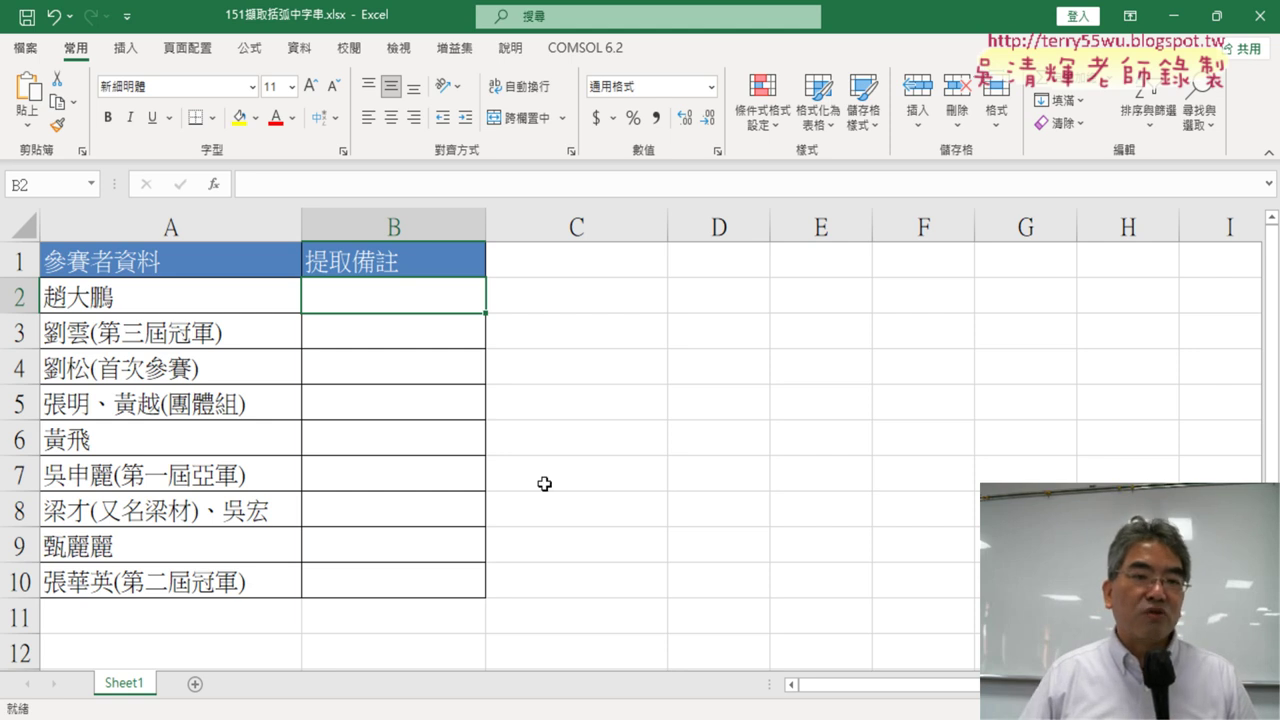
click(241, 331)
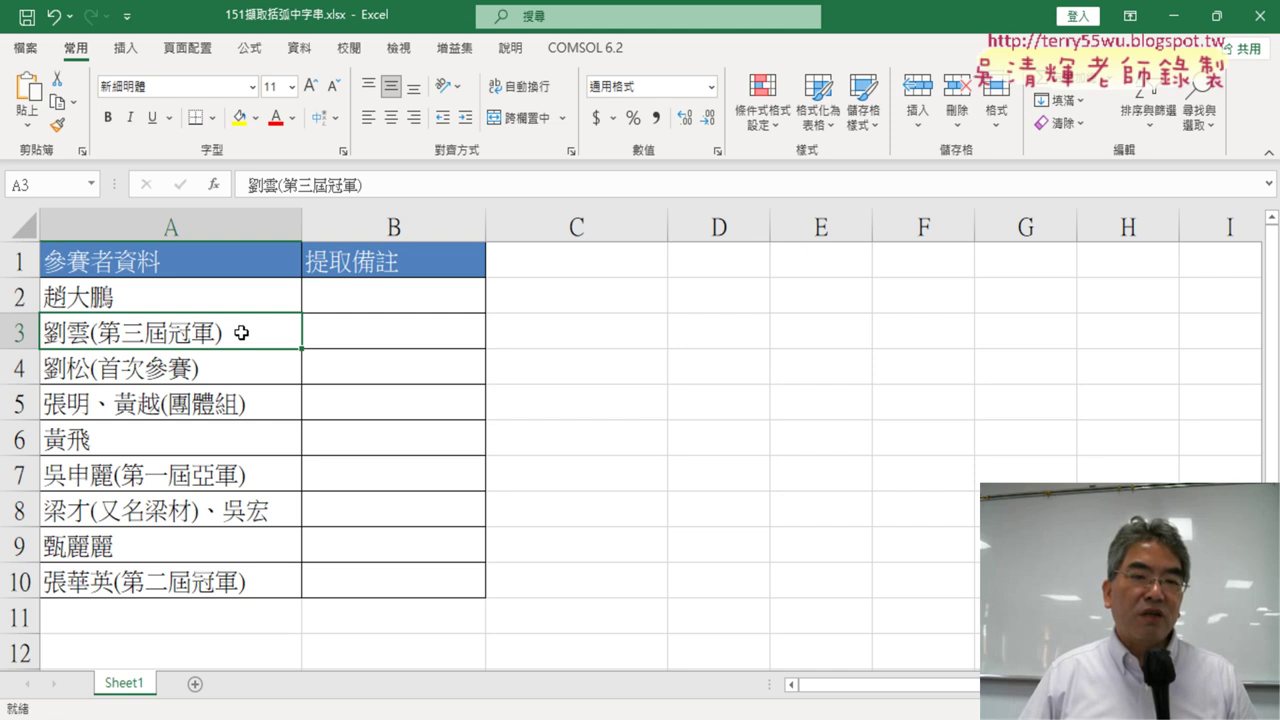
click(369, 335)
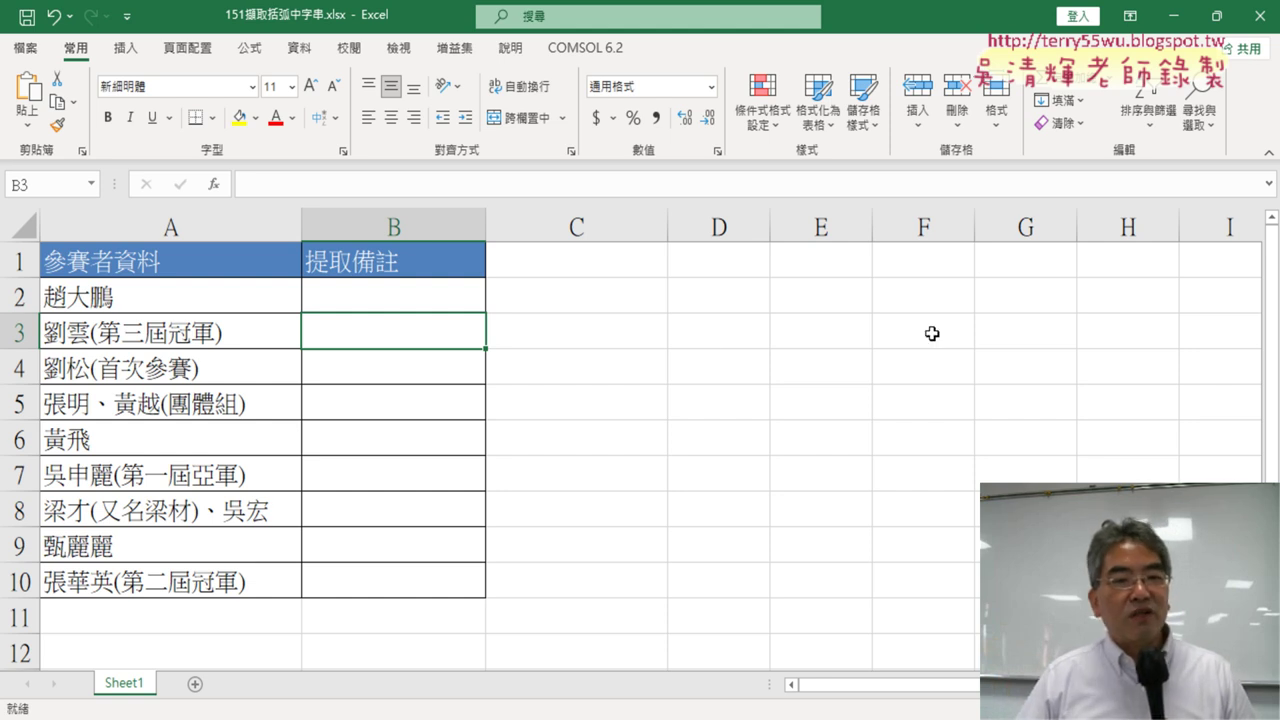
click(108, 332)
double_click(100, 332)
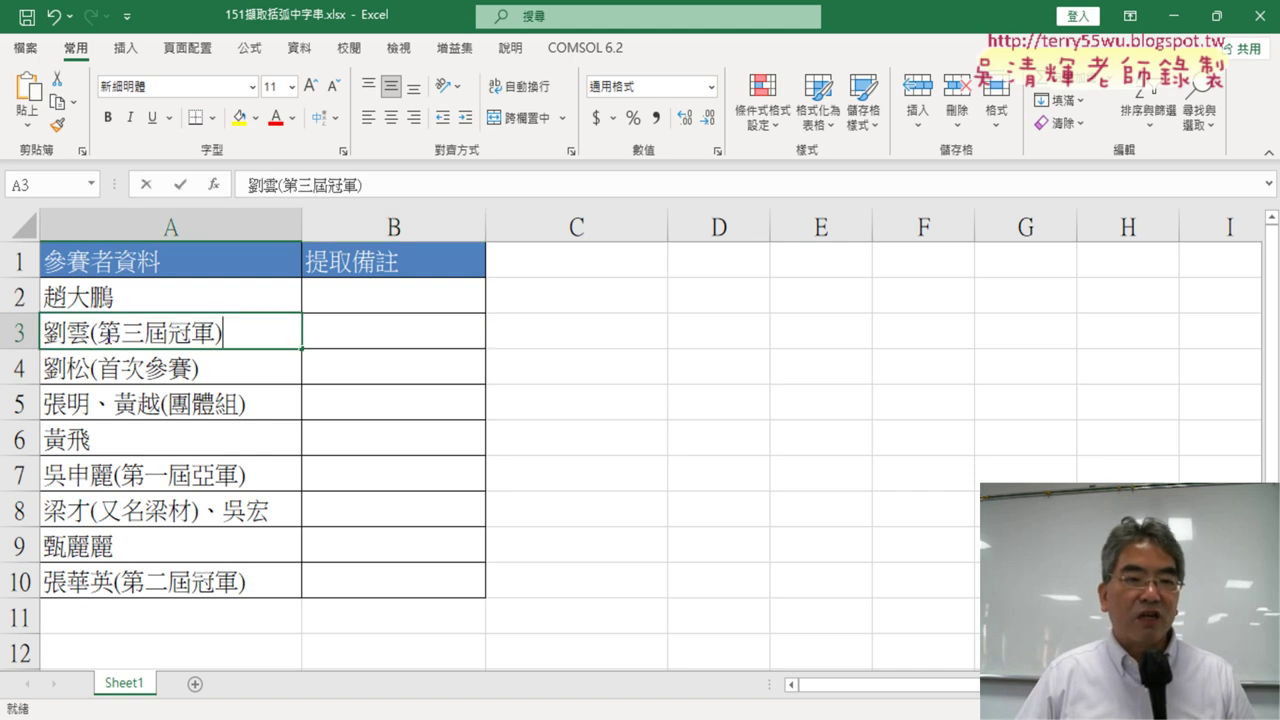
drag(98, 332, 219, 332)
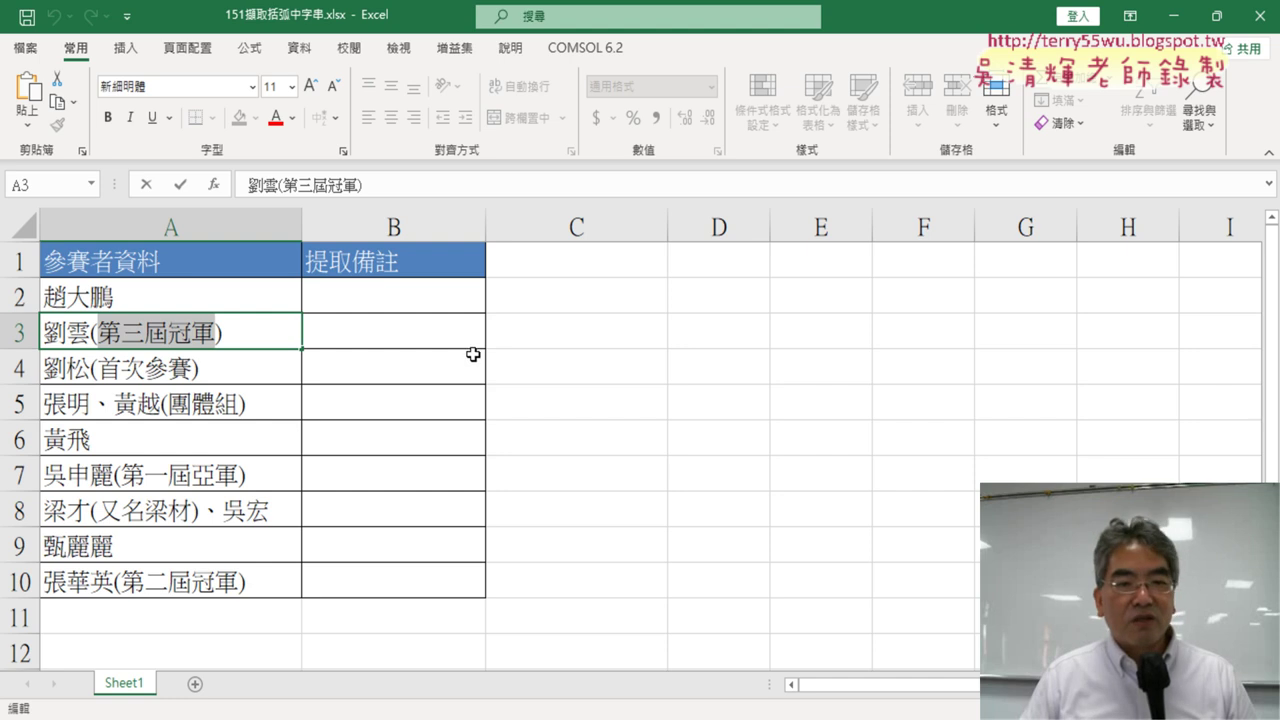
click(449, 333)
text(第三屆冠軍)
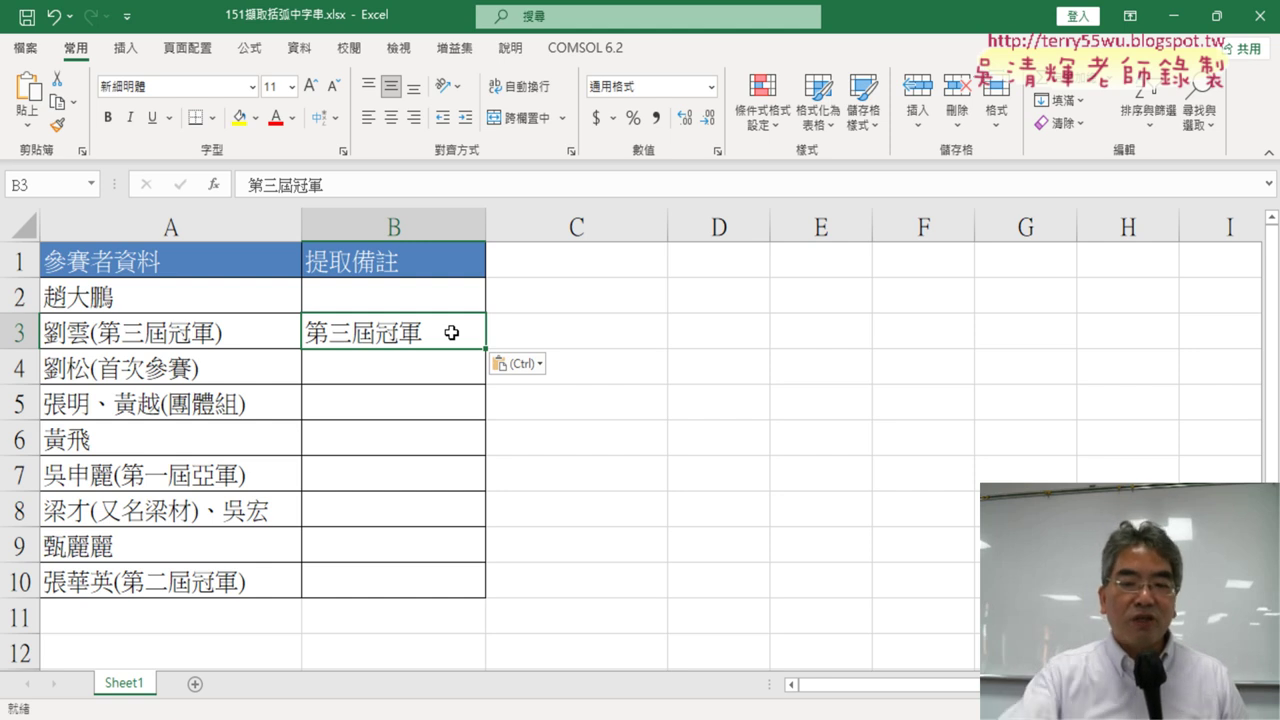
key(Delete)
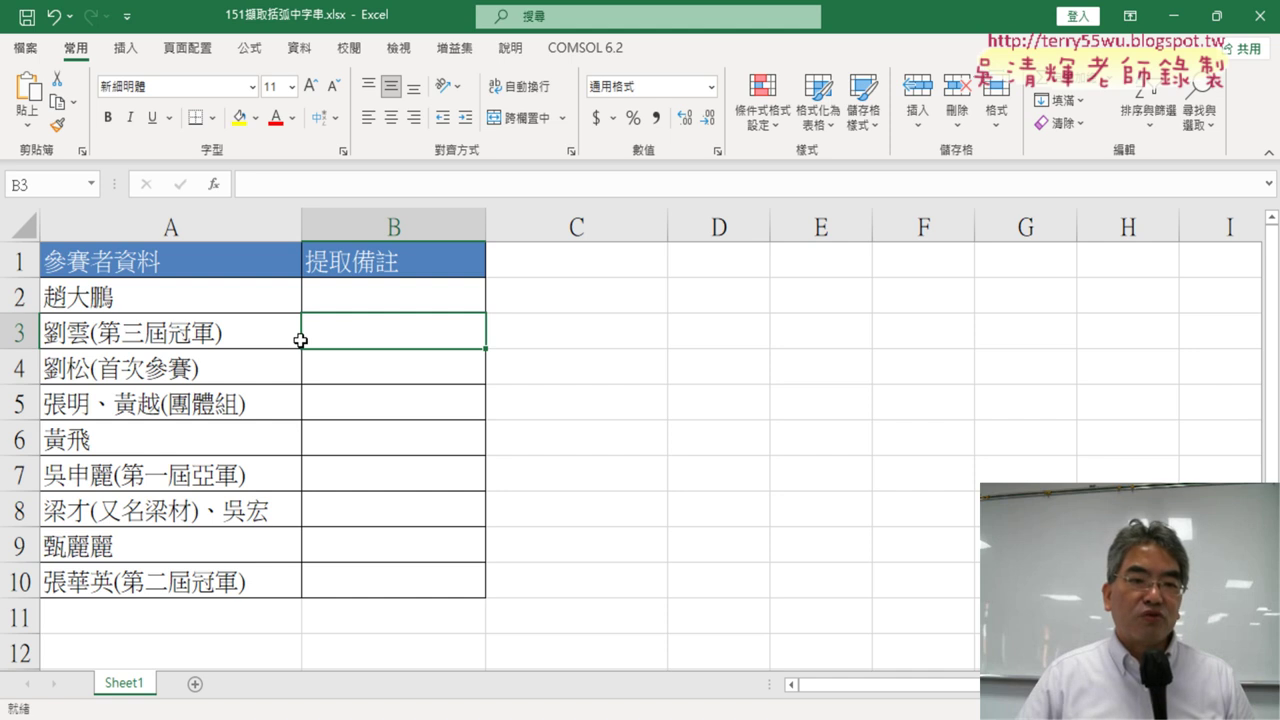
Insert a MID function into B3, choosing it from the 文字 (Text) function category
click(215, 188)
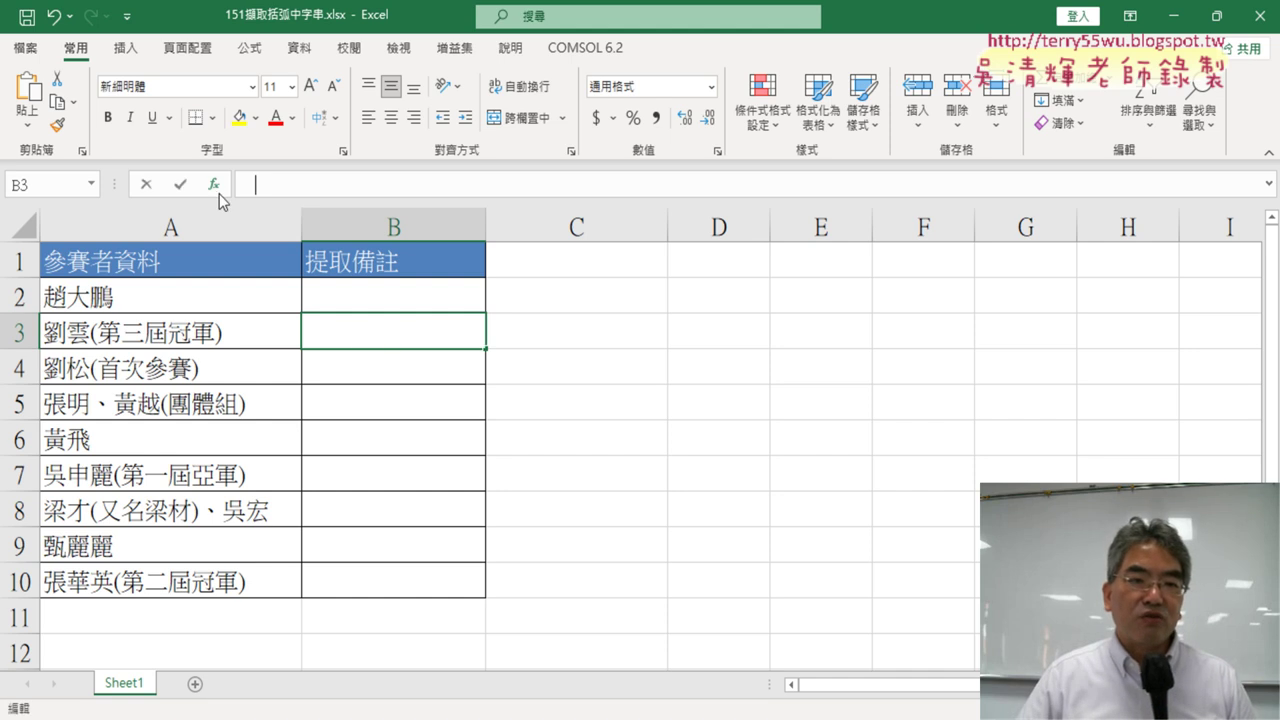
click(745, 249)
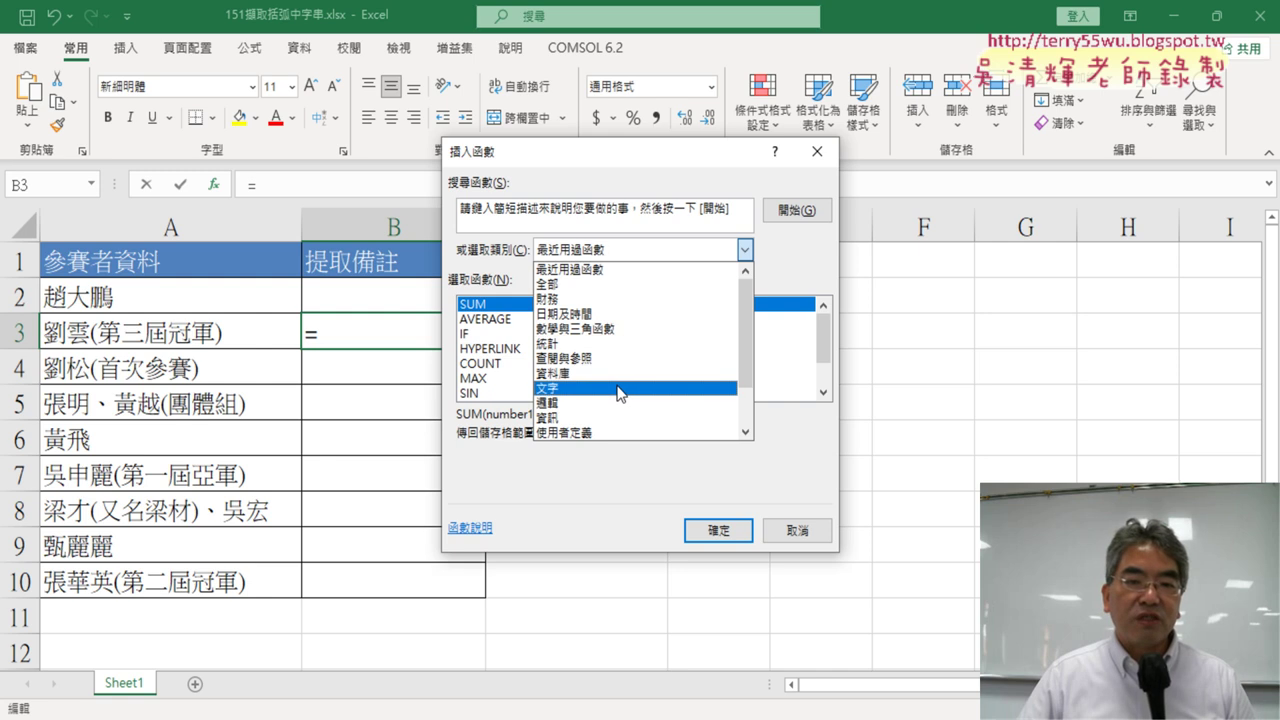
click(619, 388)
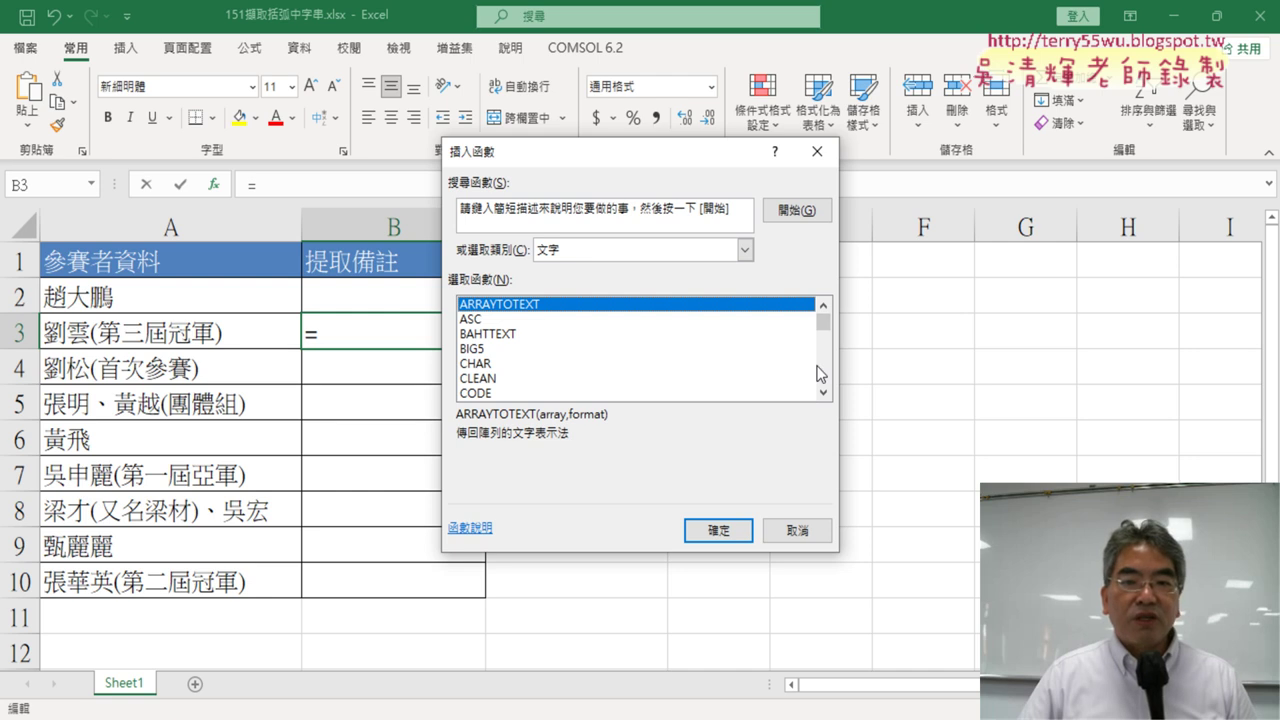
click(824, 395)
click(824, 395)
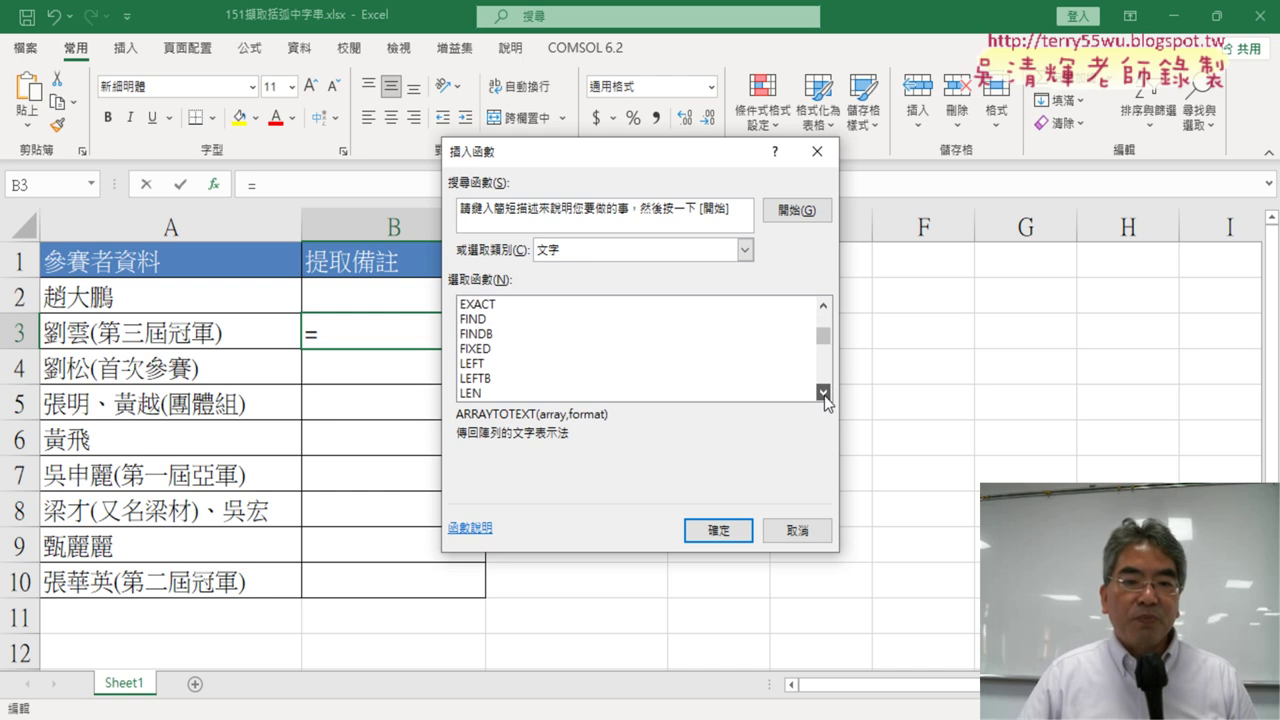
click(824, 395)
click(824, 395)
click(508, 364)
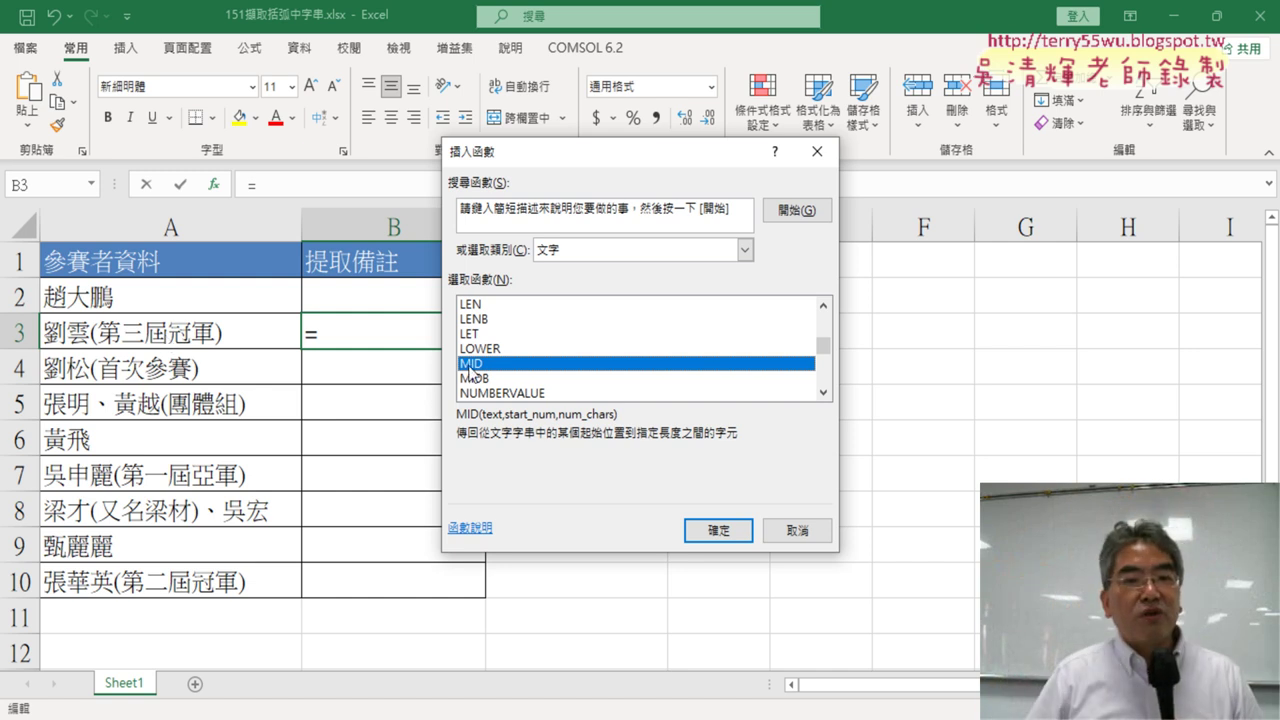
Give MID the arguments A3, start 4 and length 5, so B3 shows 第三屆冠軍
click(719, 531)
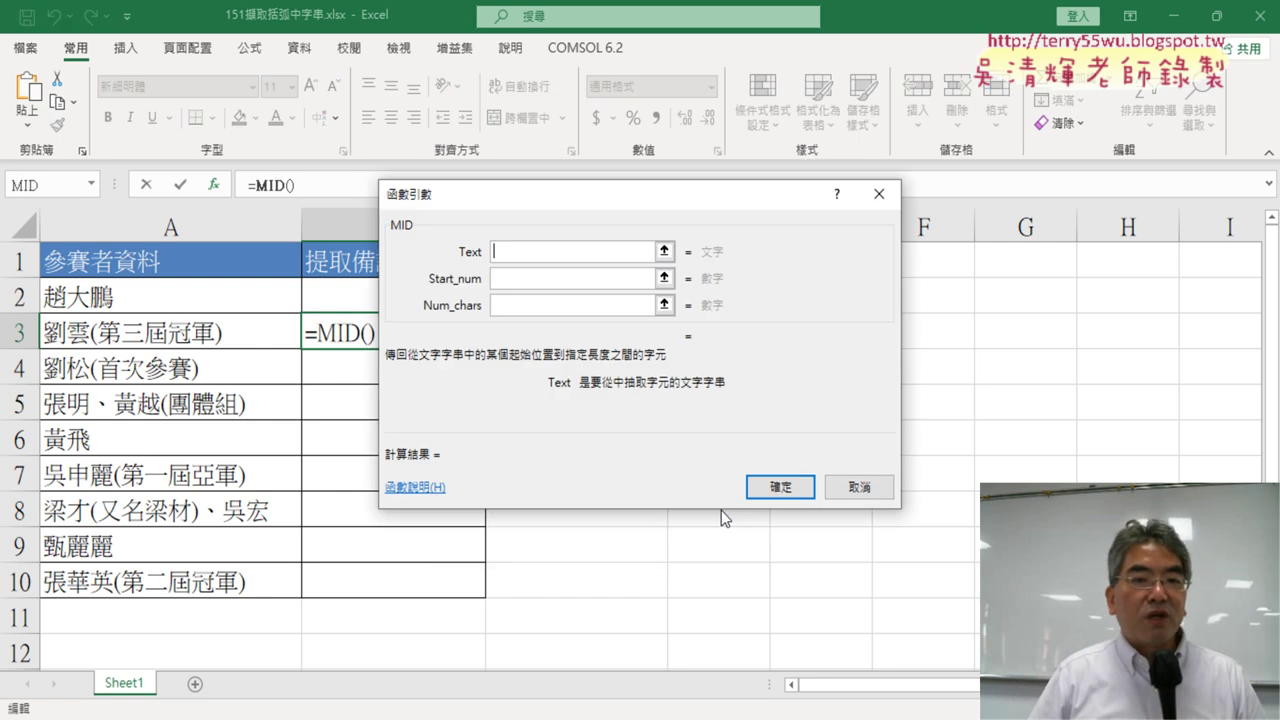
drag(626, 200, 819, 255)
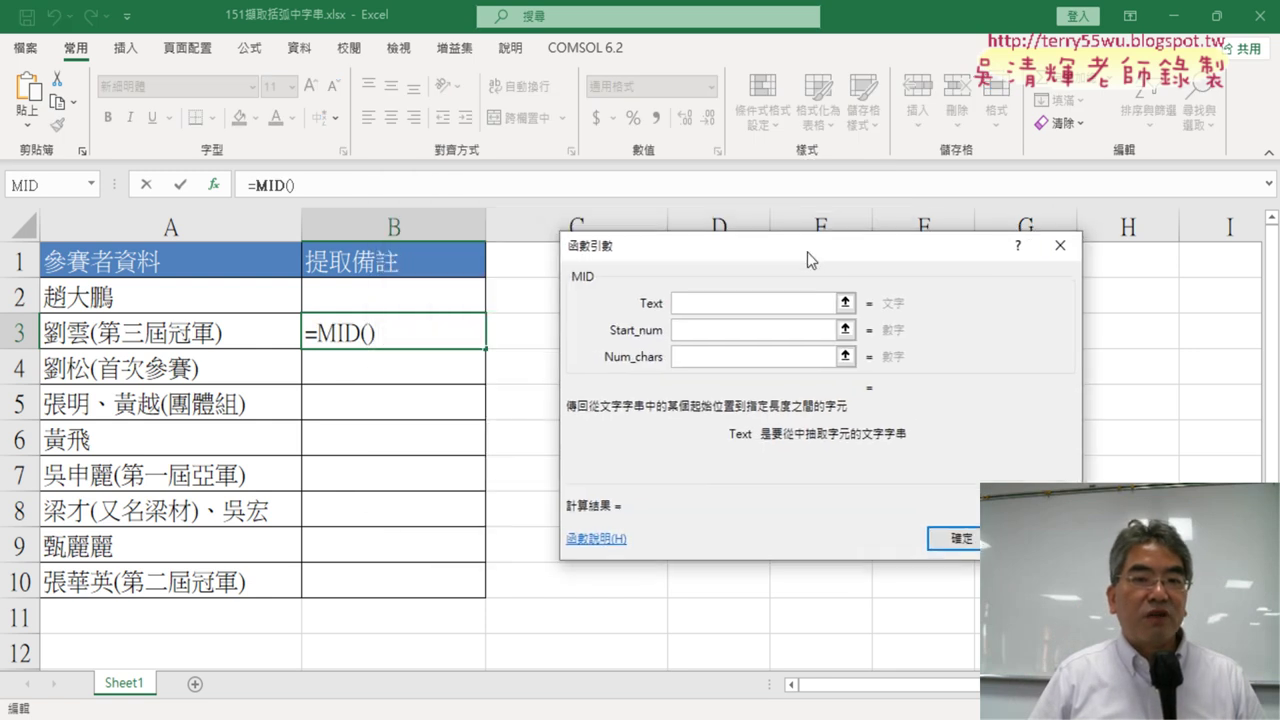
click(176, 336)
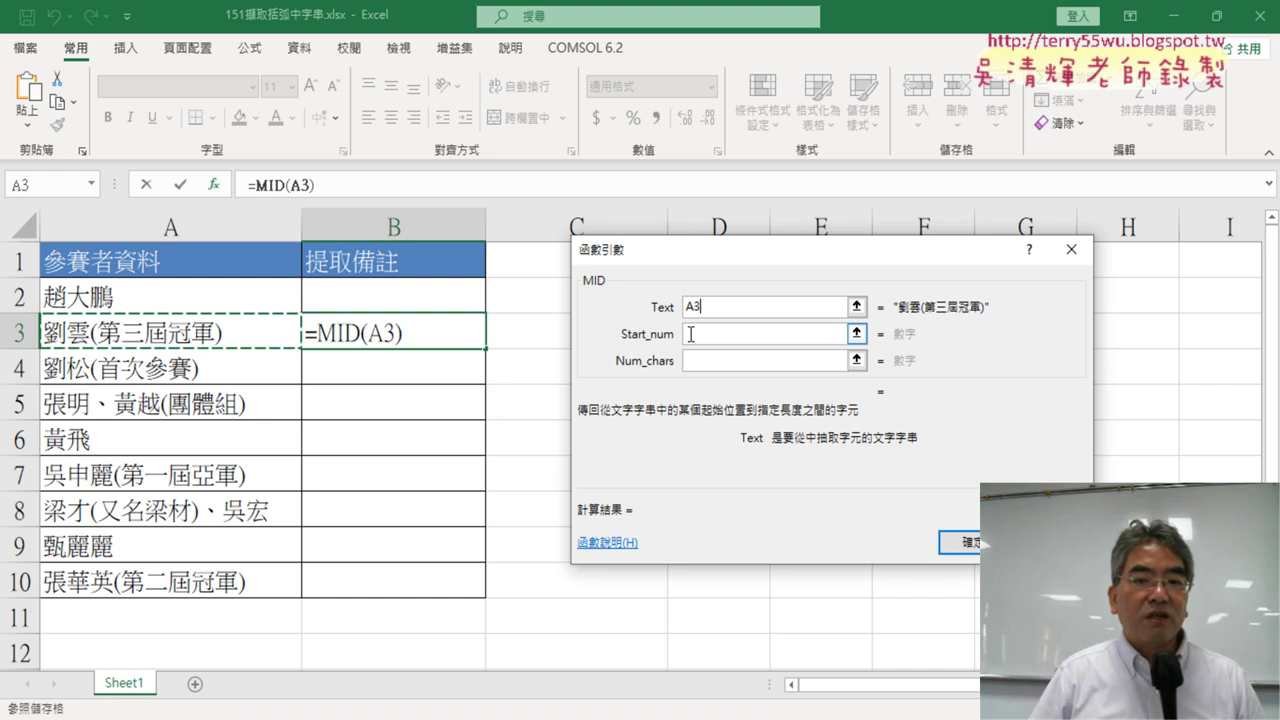
click(730, 335)
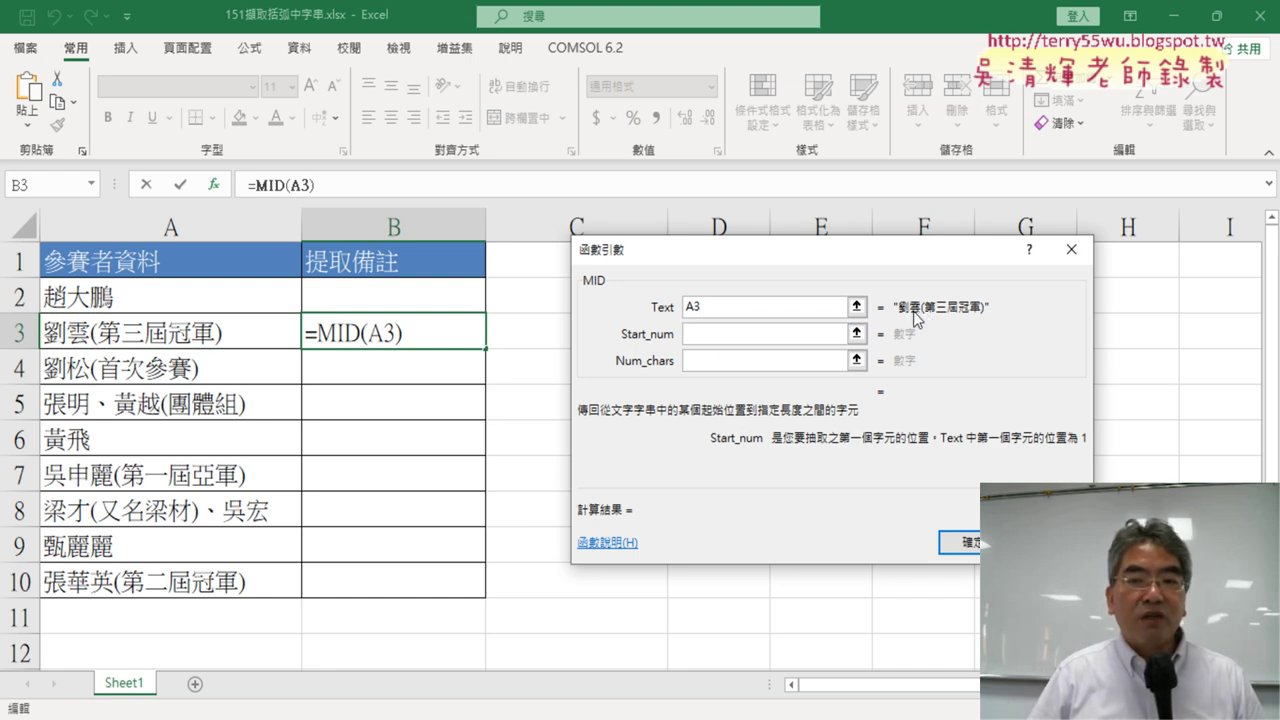
text(4)
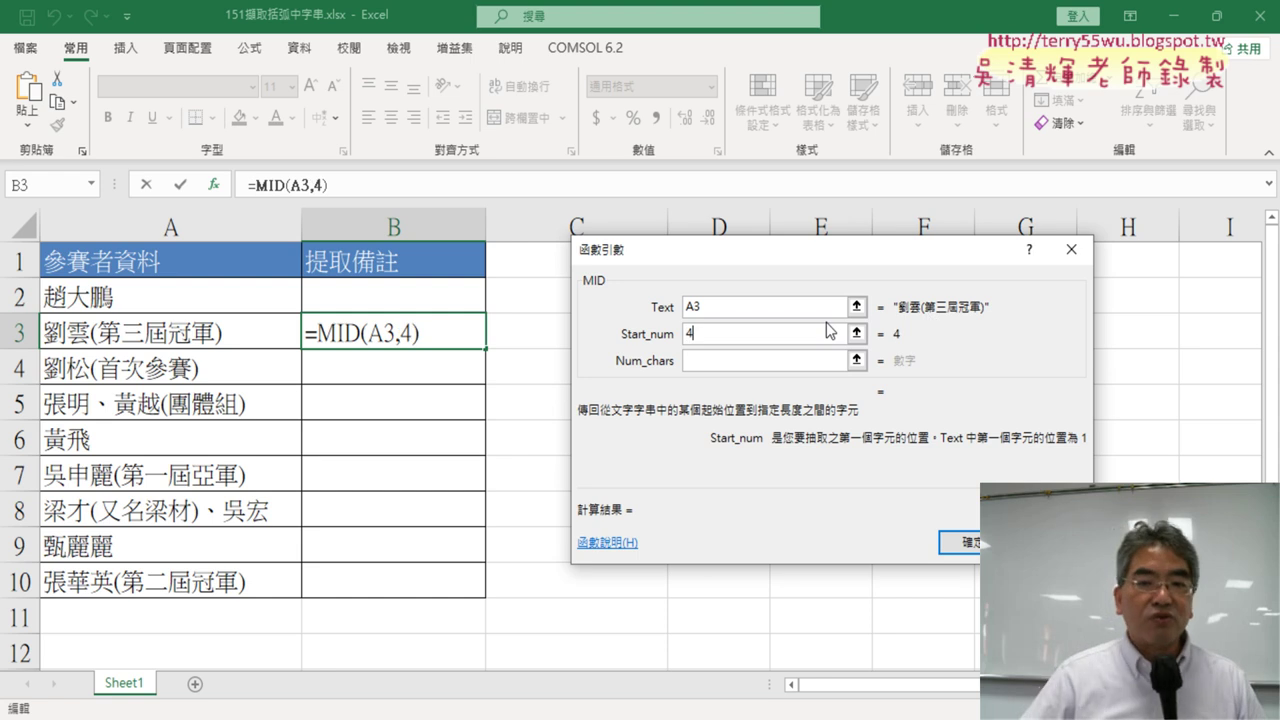
click(722, 358)
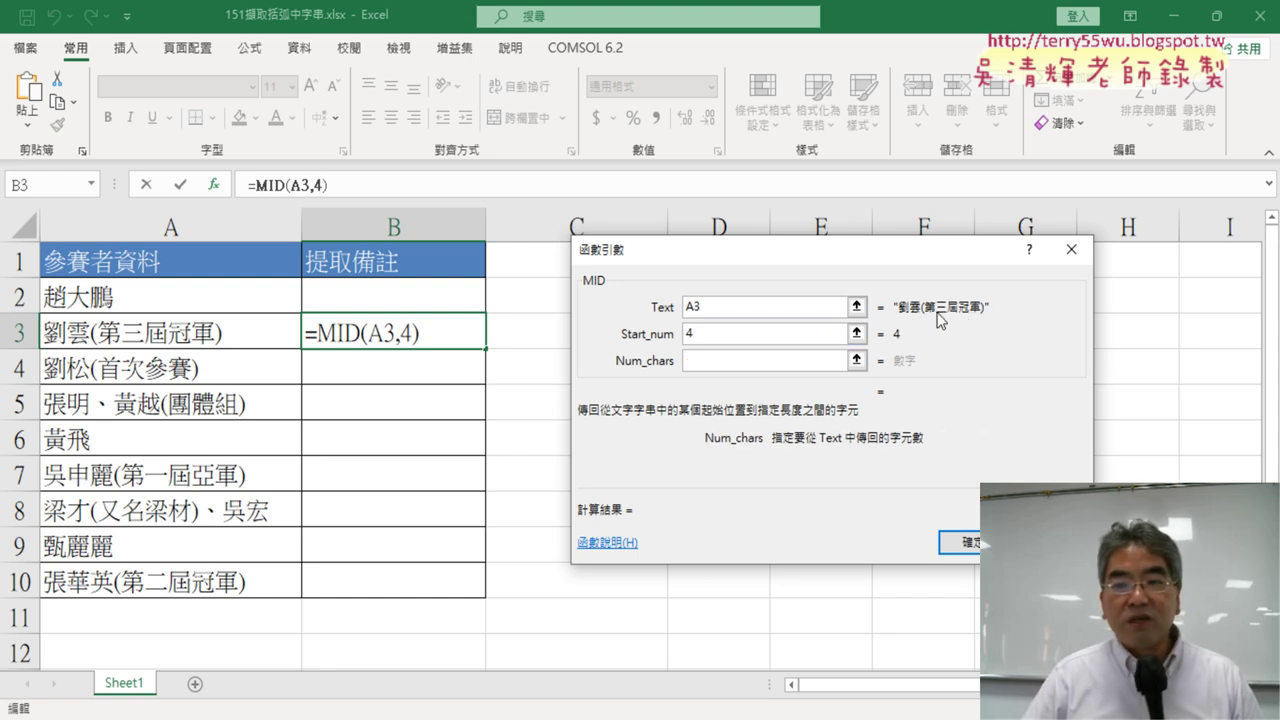
text(5)
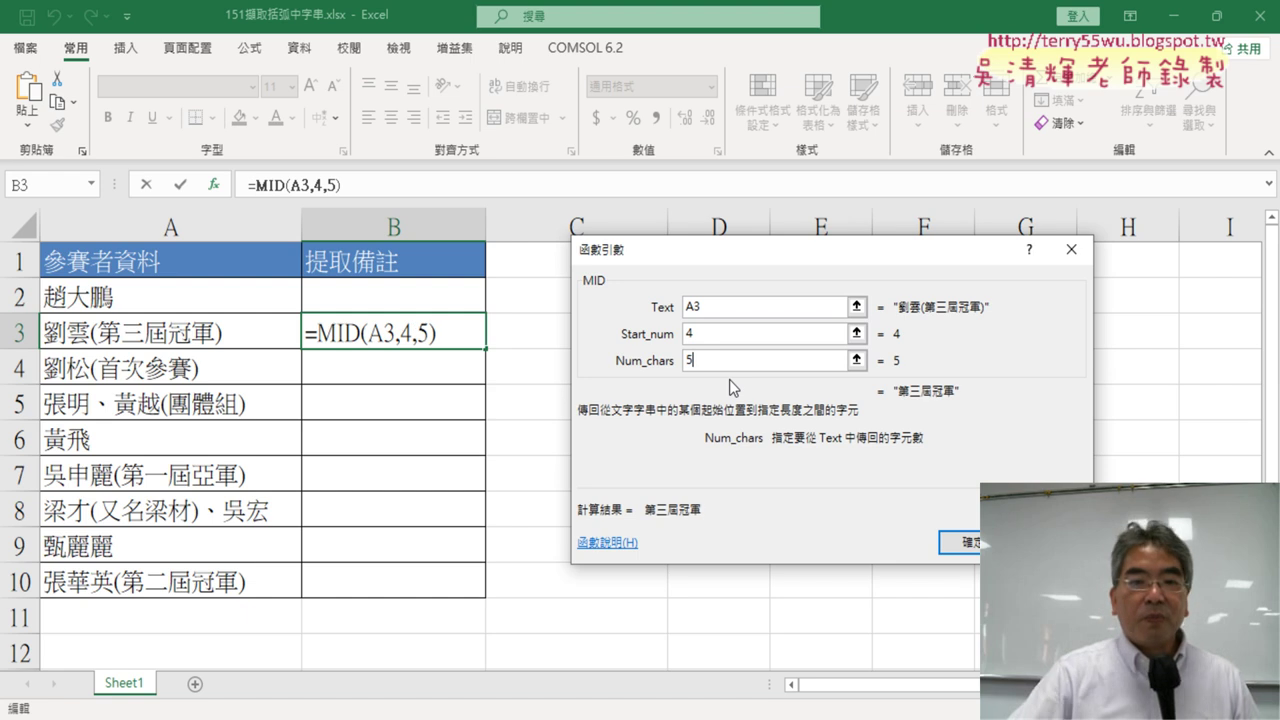
key(shift+Tab)
key(Tab)
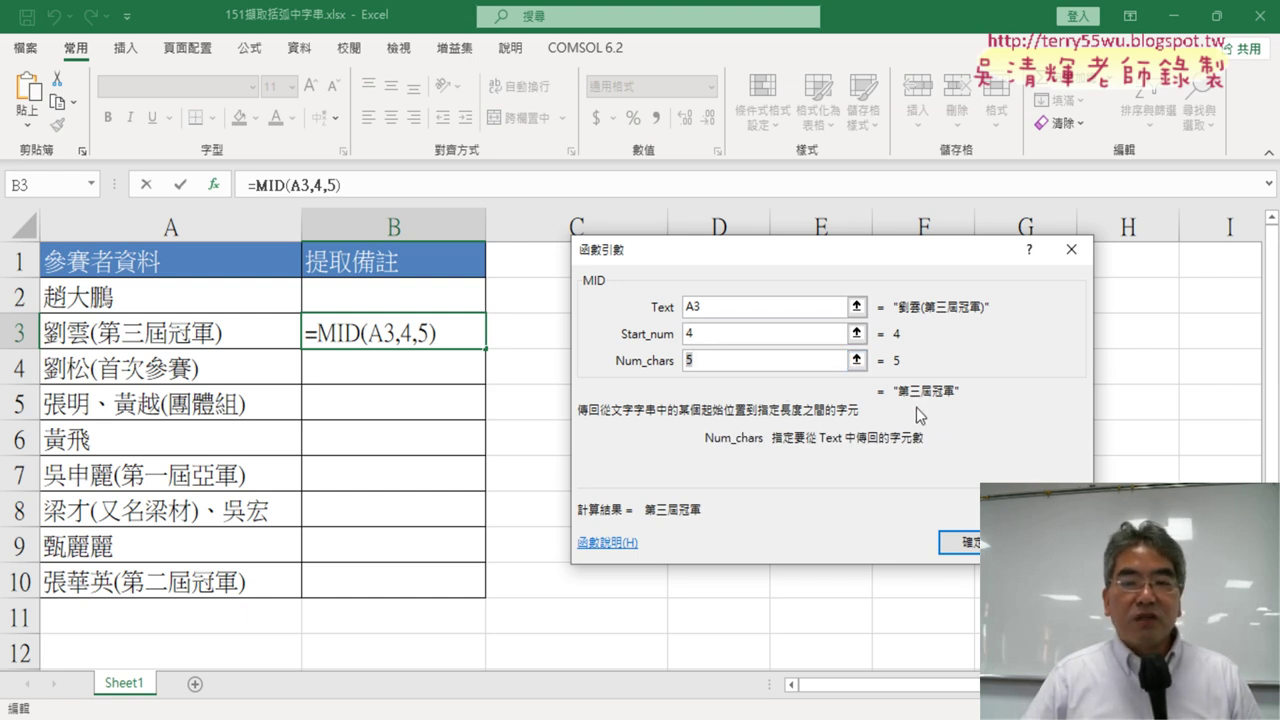
key(shift+Tab)
key(shift+Tab)
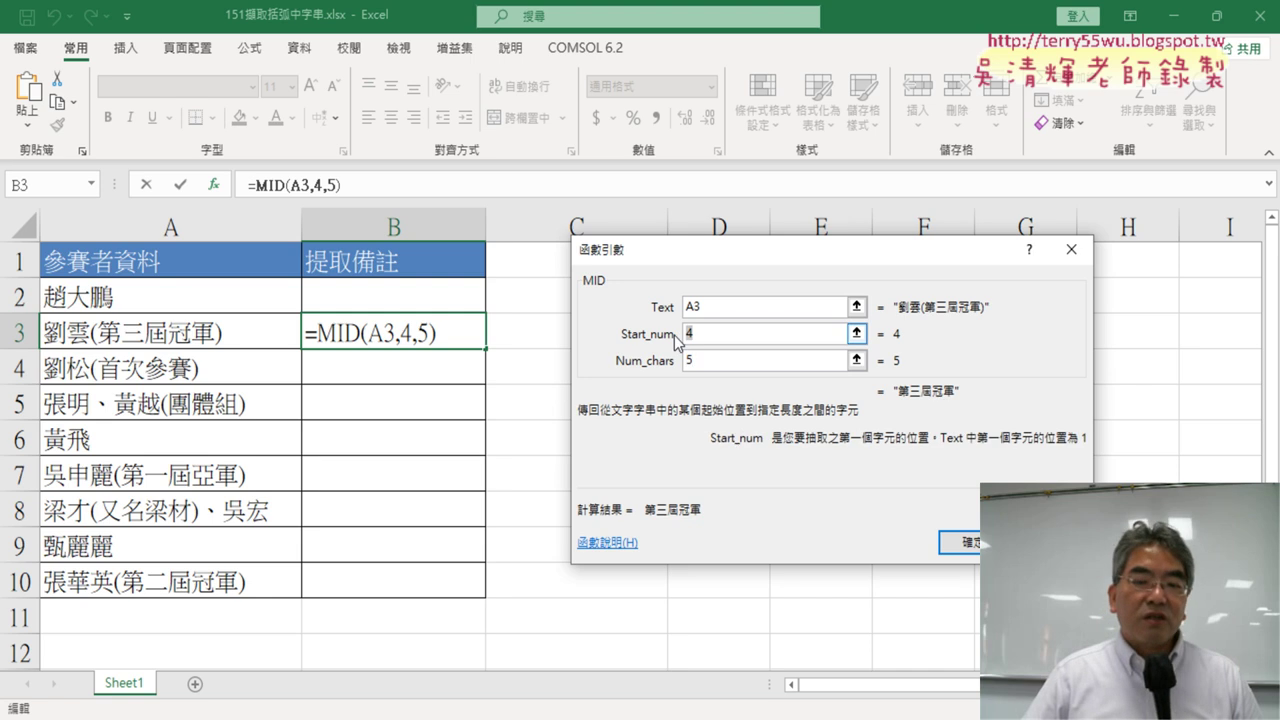
click(965, 542)
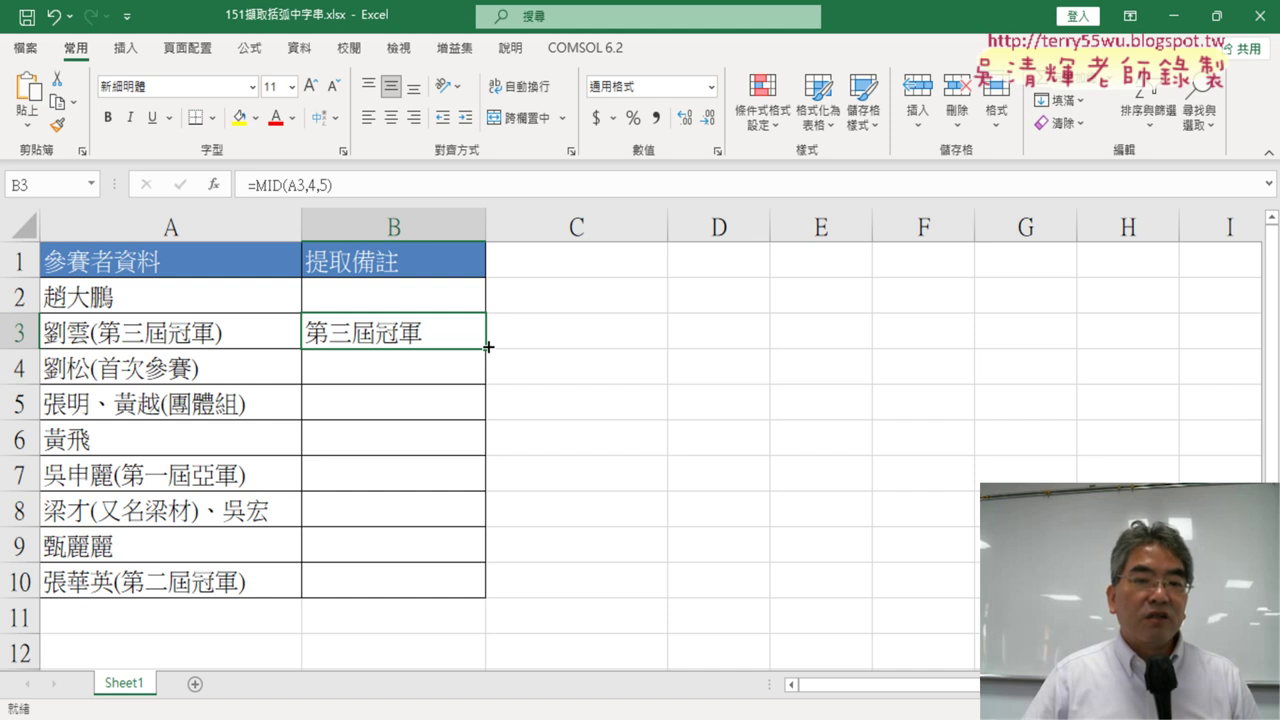
Fill B3's MID formula down to B10, then reselect B3
drag(487, 347, 491, 596)
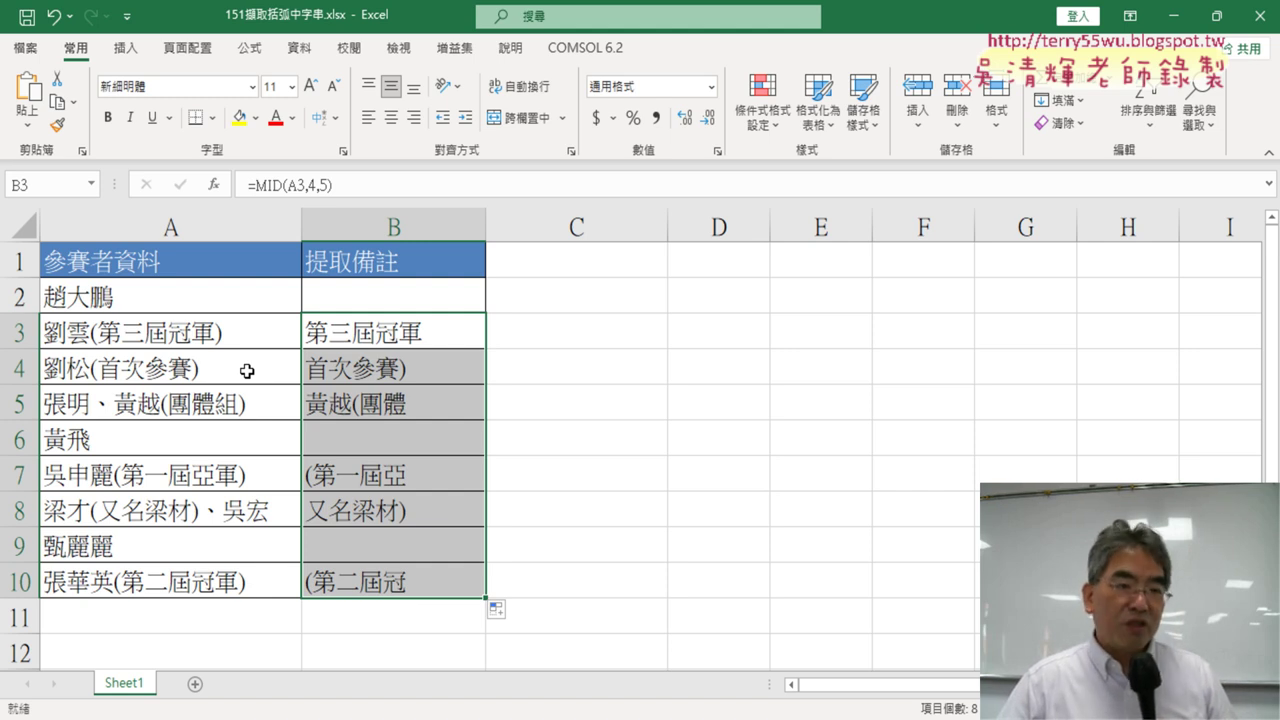
click(448, 328)
Reopen B3's MID arguments and select the Num_chars value 5
click(312, 183)
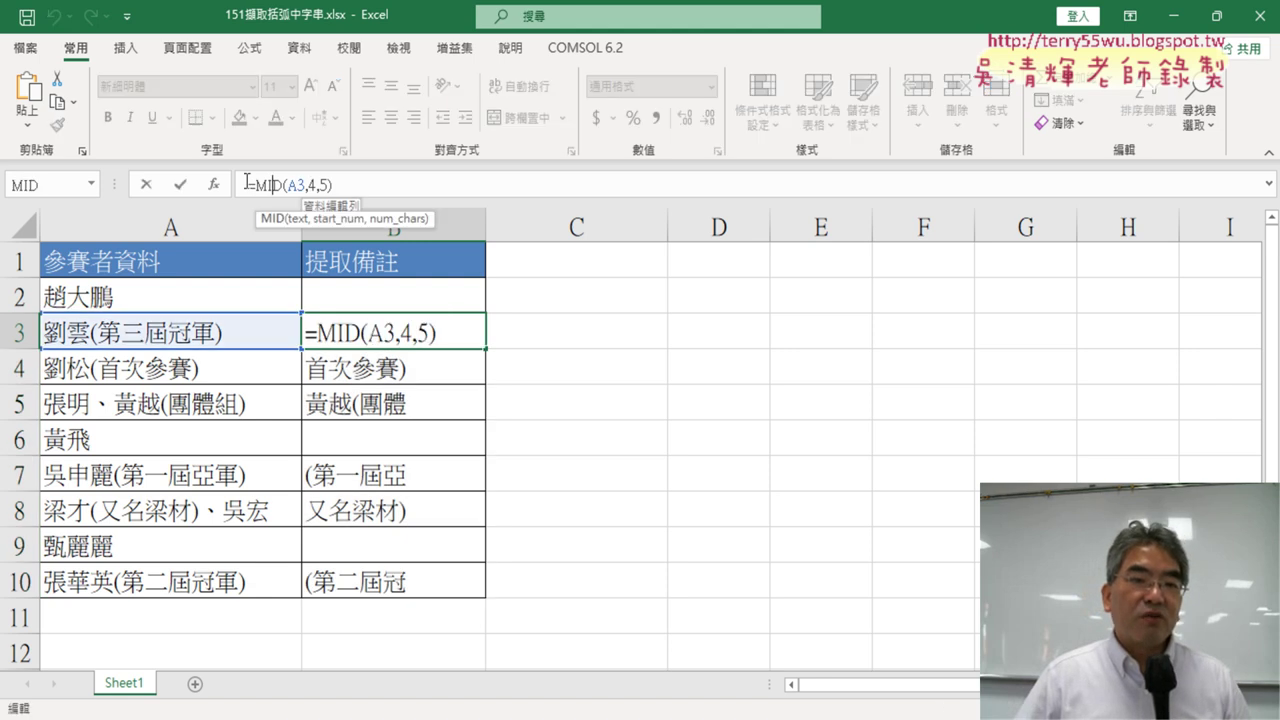
click(214, 185)
double_click(695, 360)
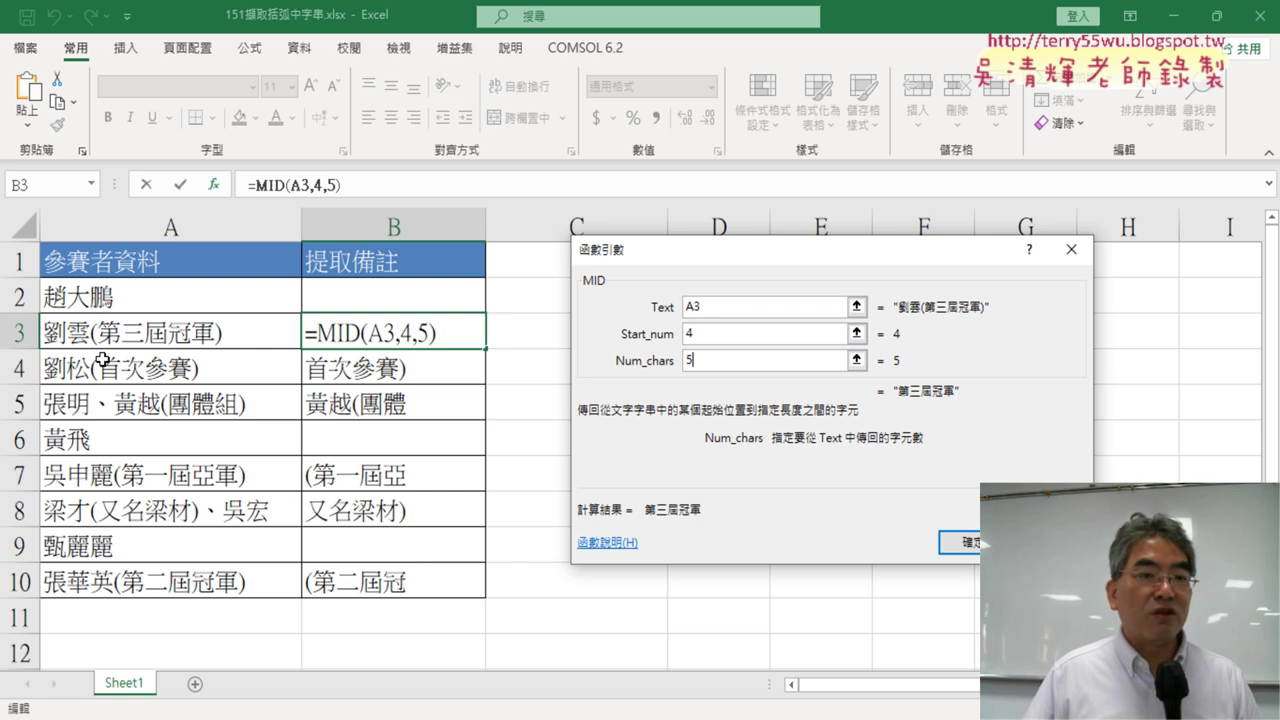
Review the MID arguments Num_chars 5 and Start_num 4 without changing them
double_click(714, 360)
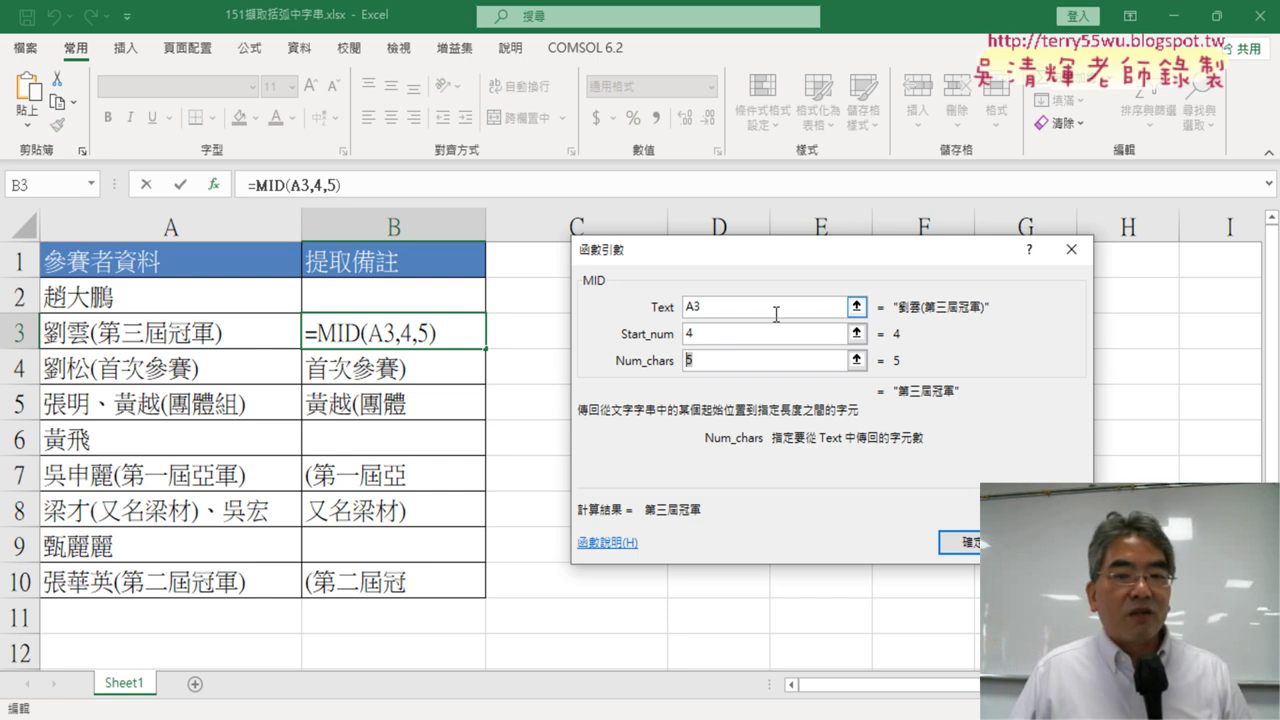
click(726, 333)
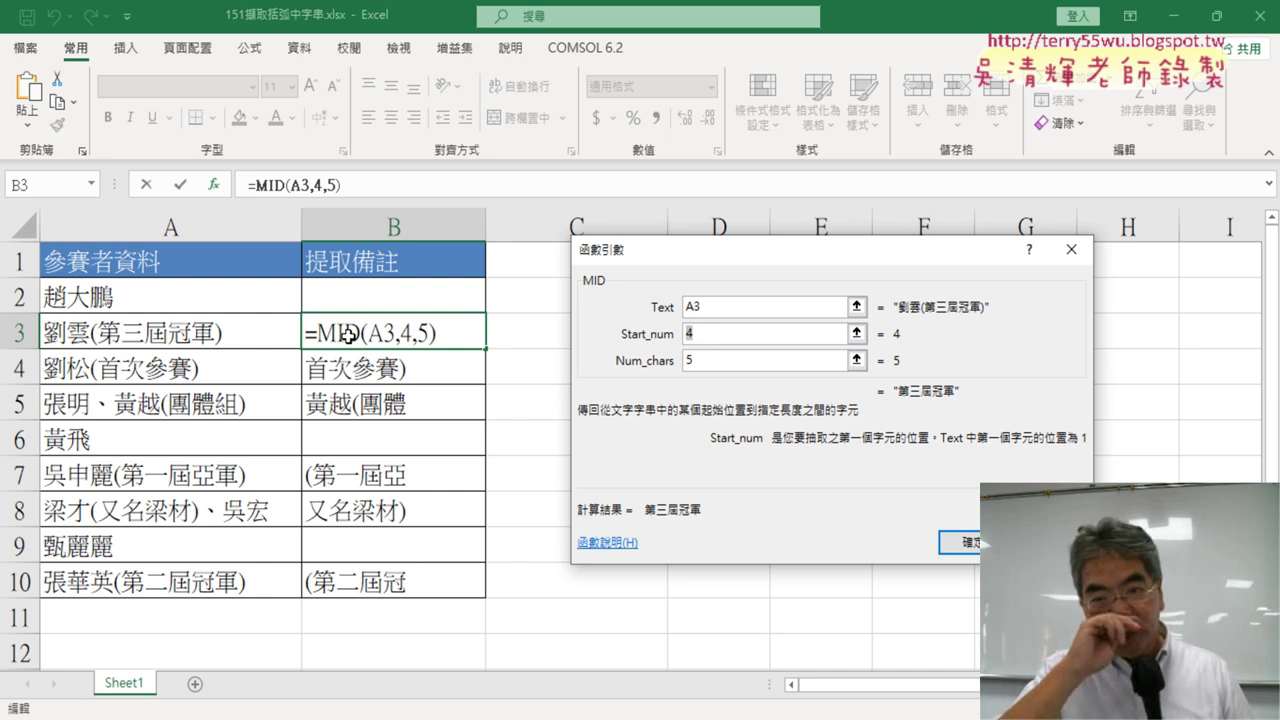
Close the MID arguments unchanged and delete the results in B3:B10
click(955, 541)
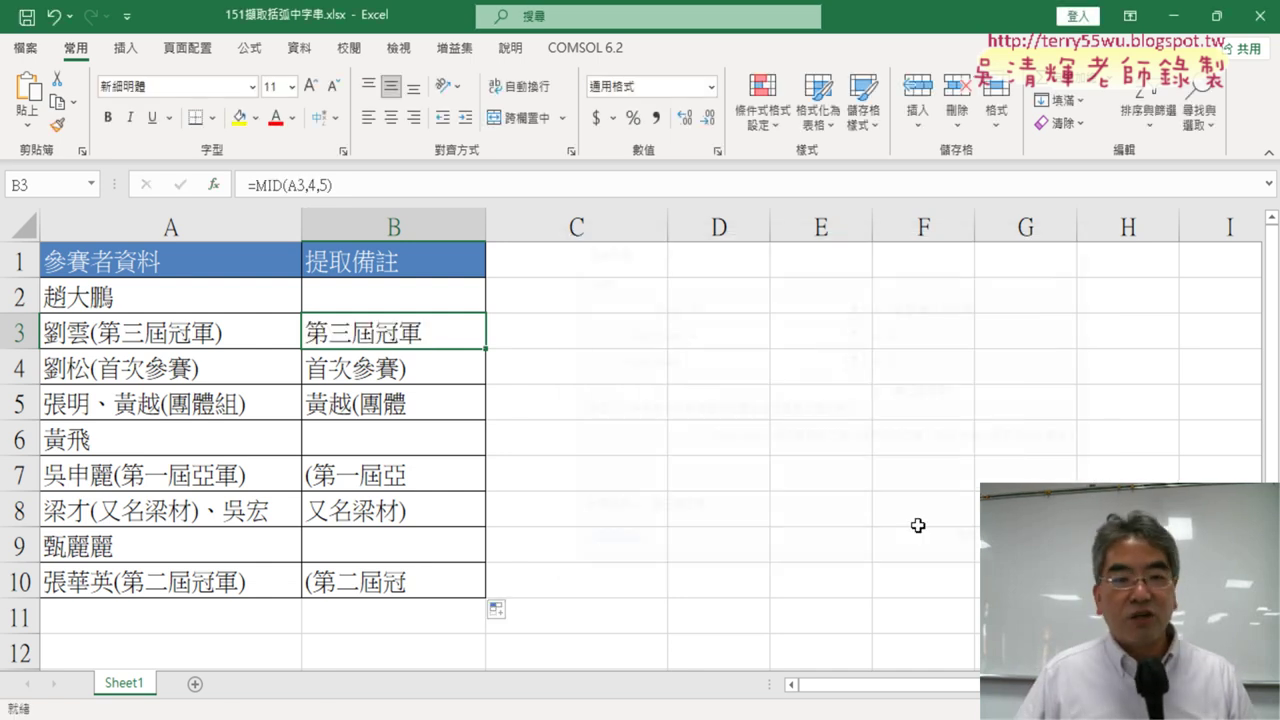
drag(357, 330, 429, 572)
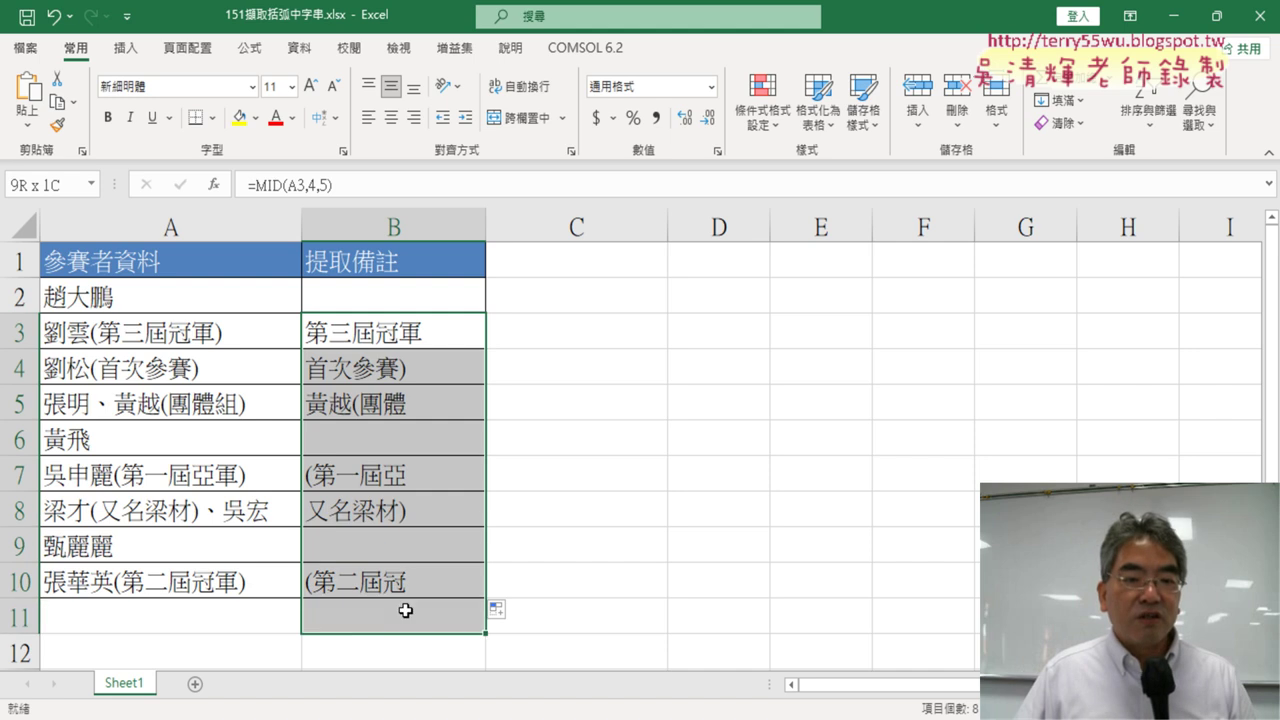
key(Delete)
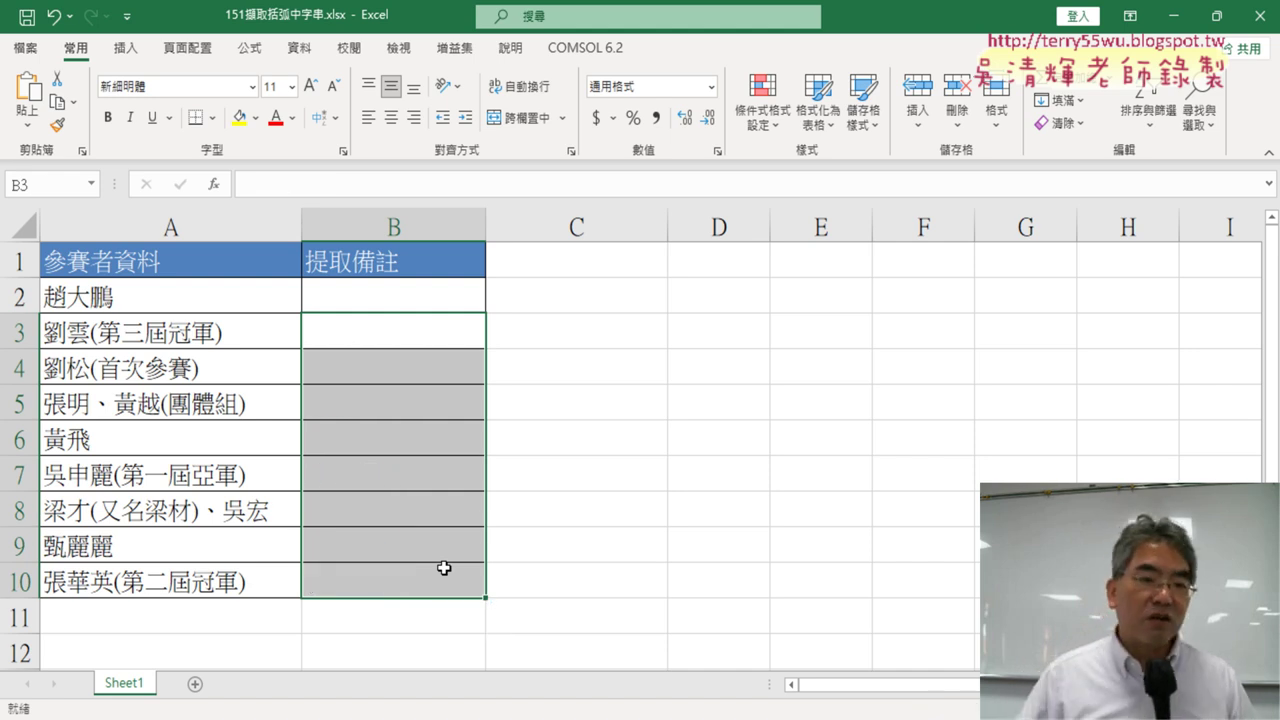
Start a FIND function in B3, picked from the Text function list
click(386, 329)
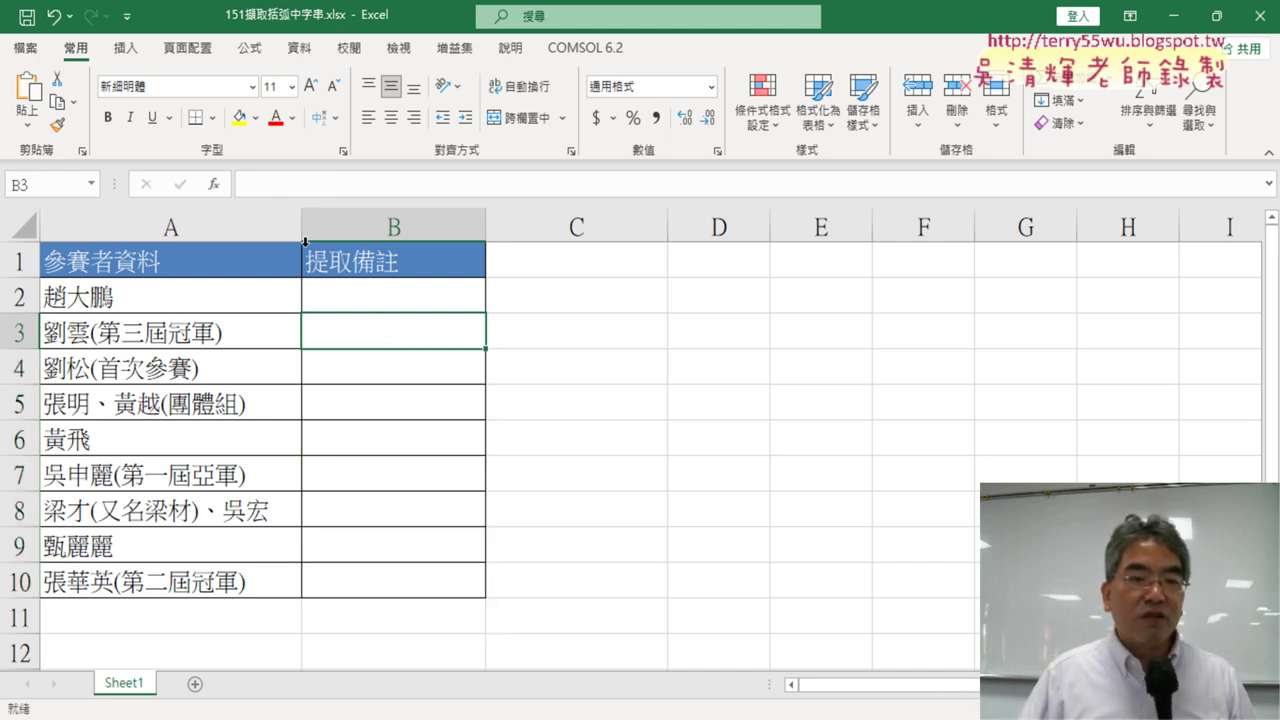
click(213, 184)
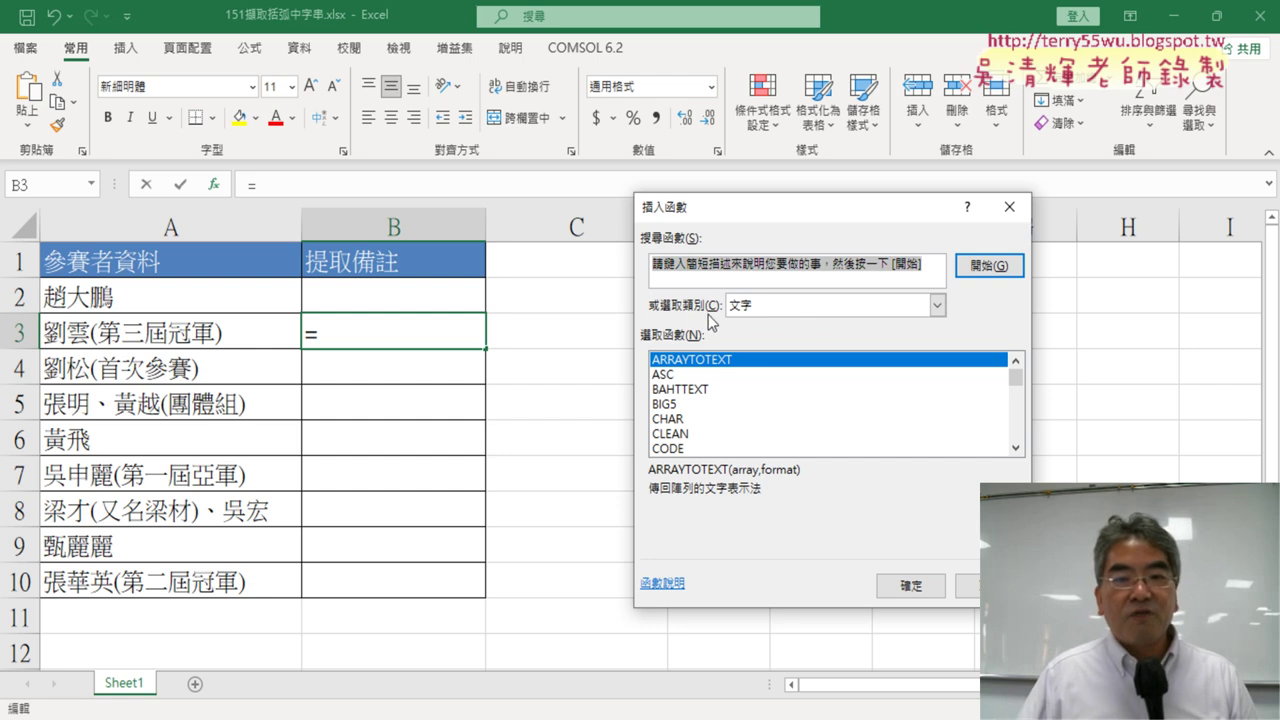
click(1016, 448)
click(1016, 448)
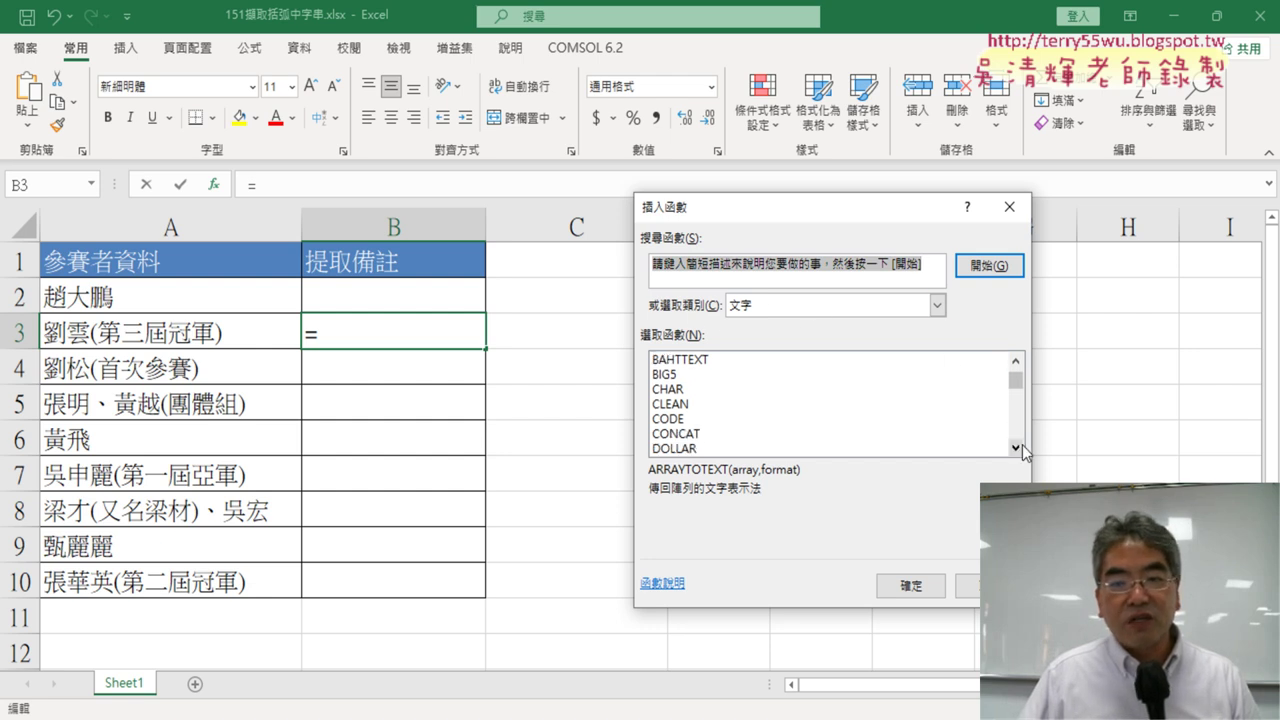
click(1016, 448)
click(1016, 448)
click(1016, 448)
click(1016, 448)
click(1016, 448)
click(1016, 448)
click(1016, 448)
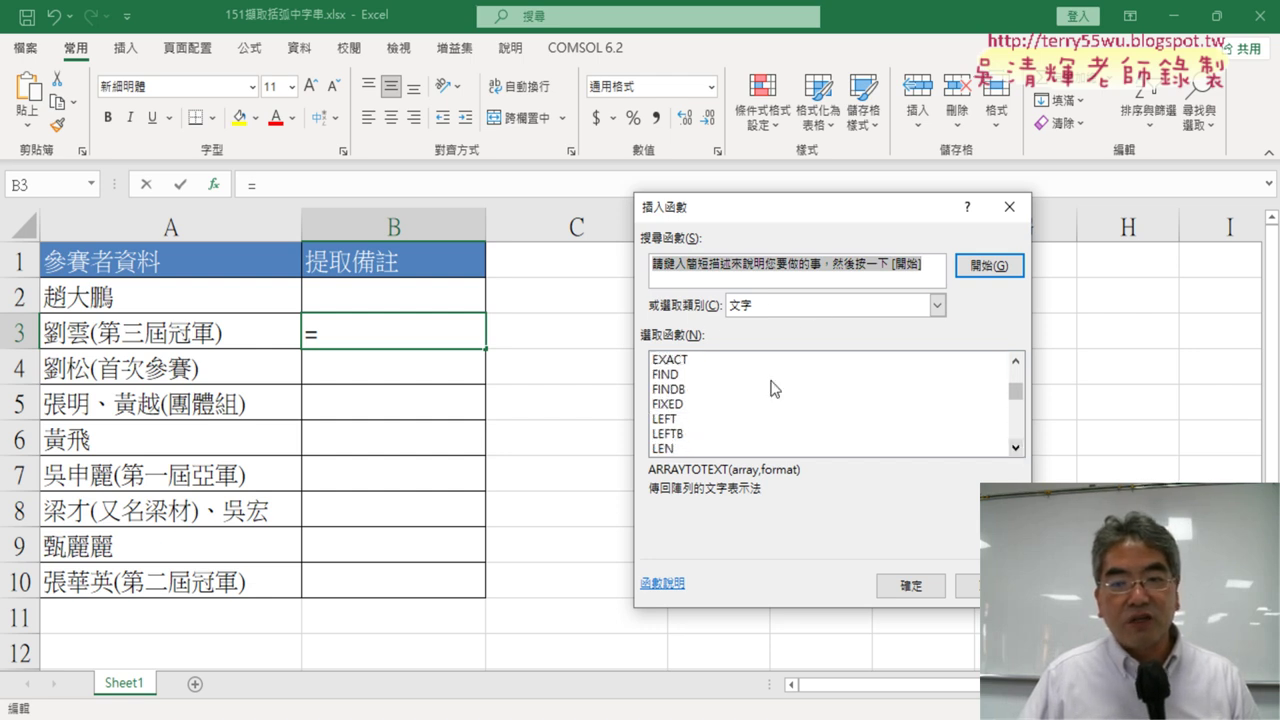
click(690, 374)
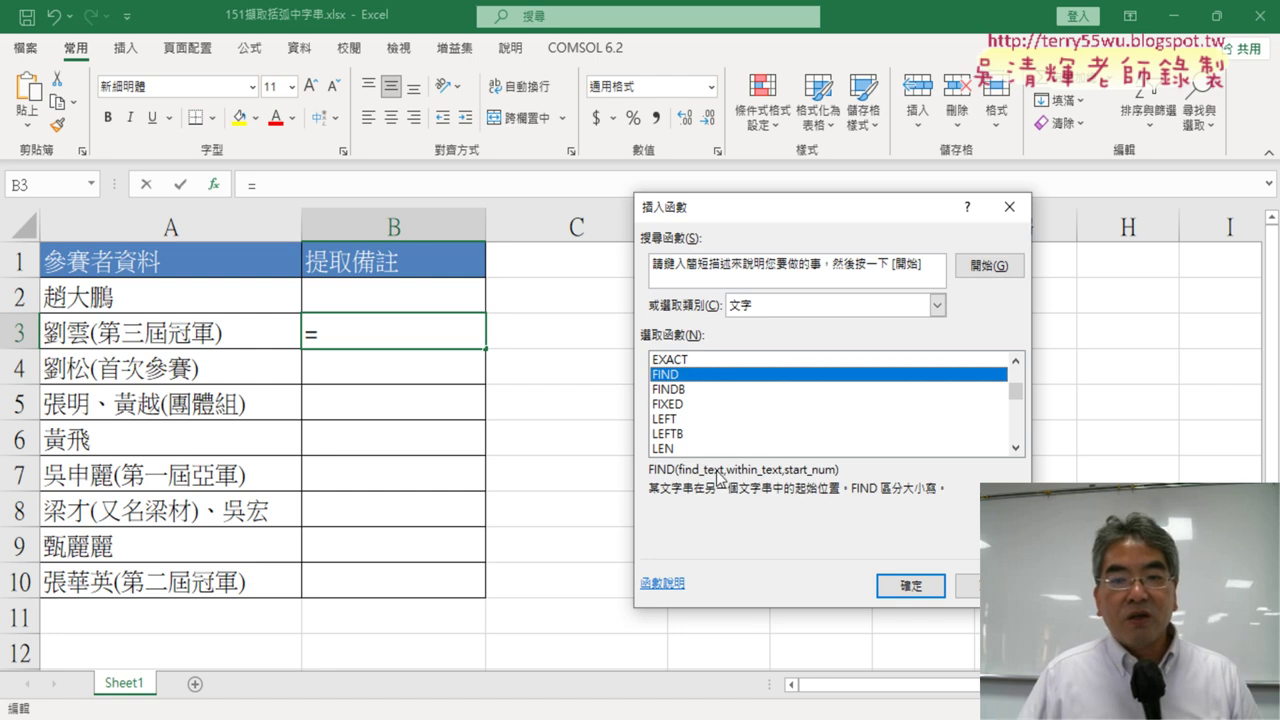
click(910, 585)
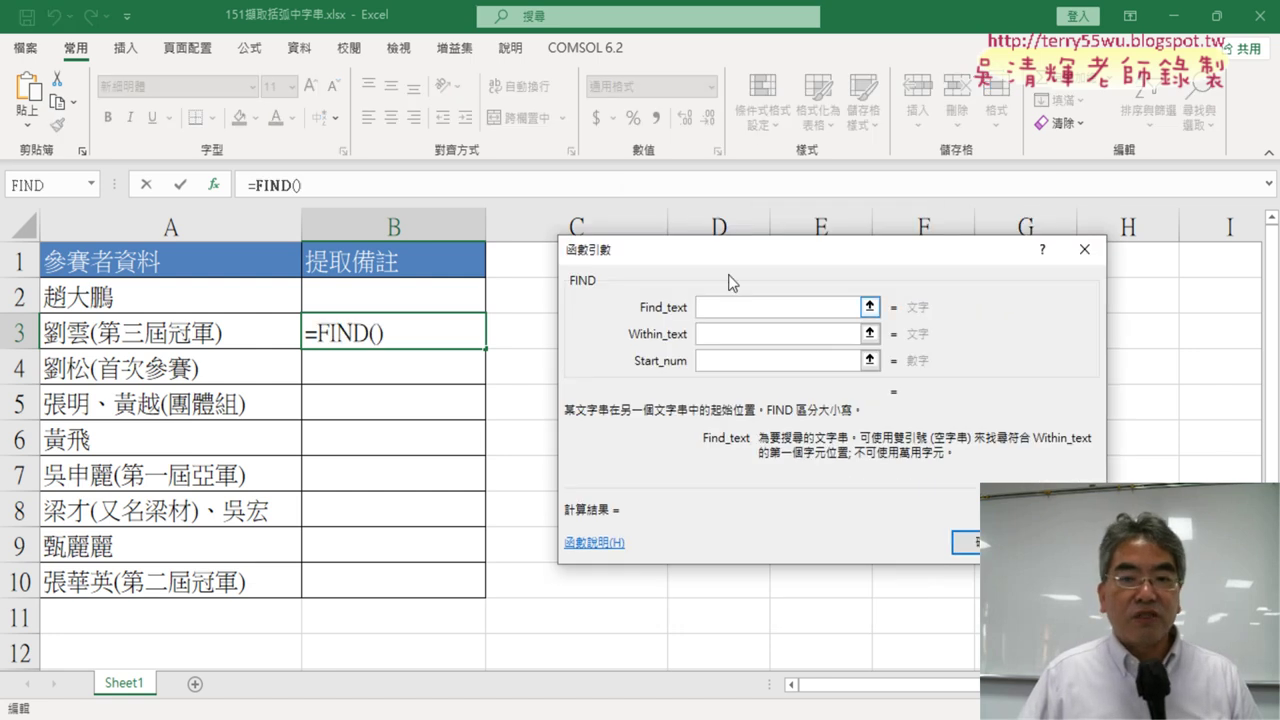
Set FIND's Find_text to "(" and Within_text to A3, previewing a result of 3
drag(733, 282, 630, 179)
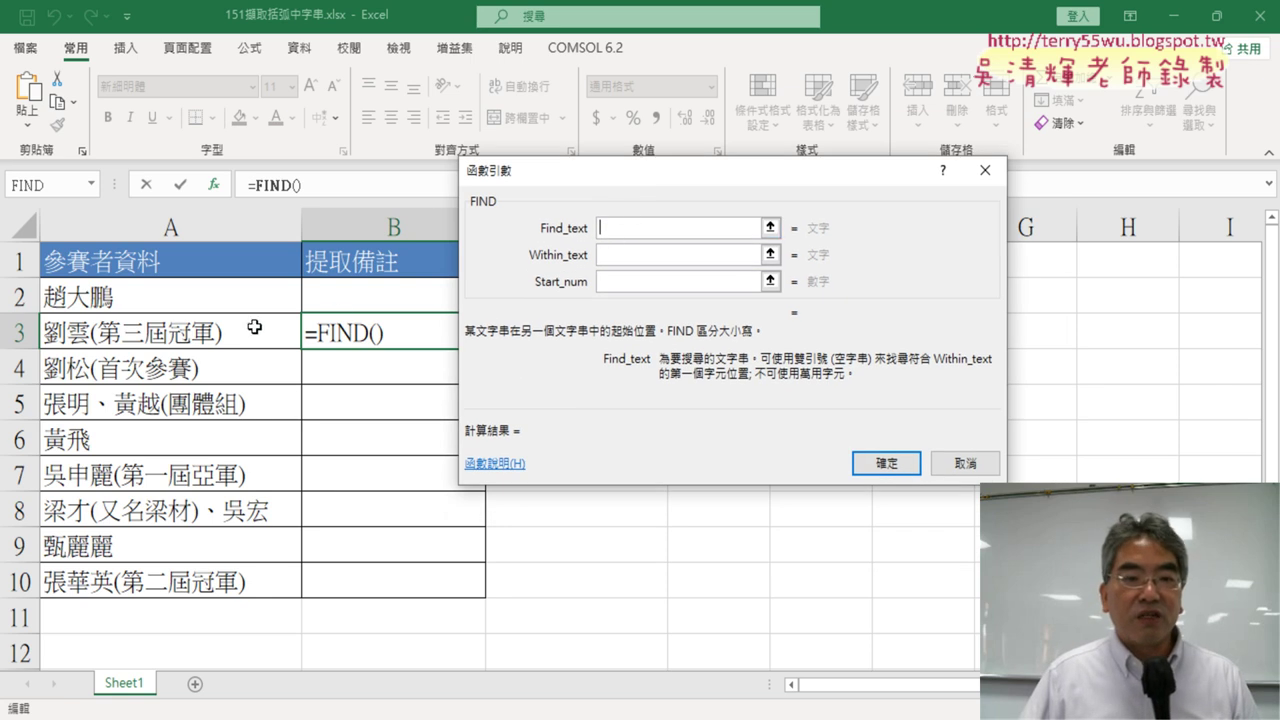
drag(686, 180, 843, 233)
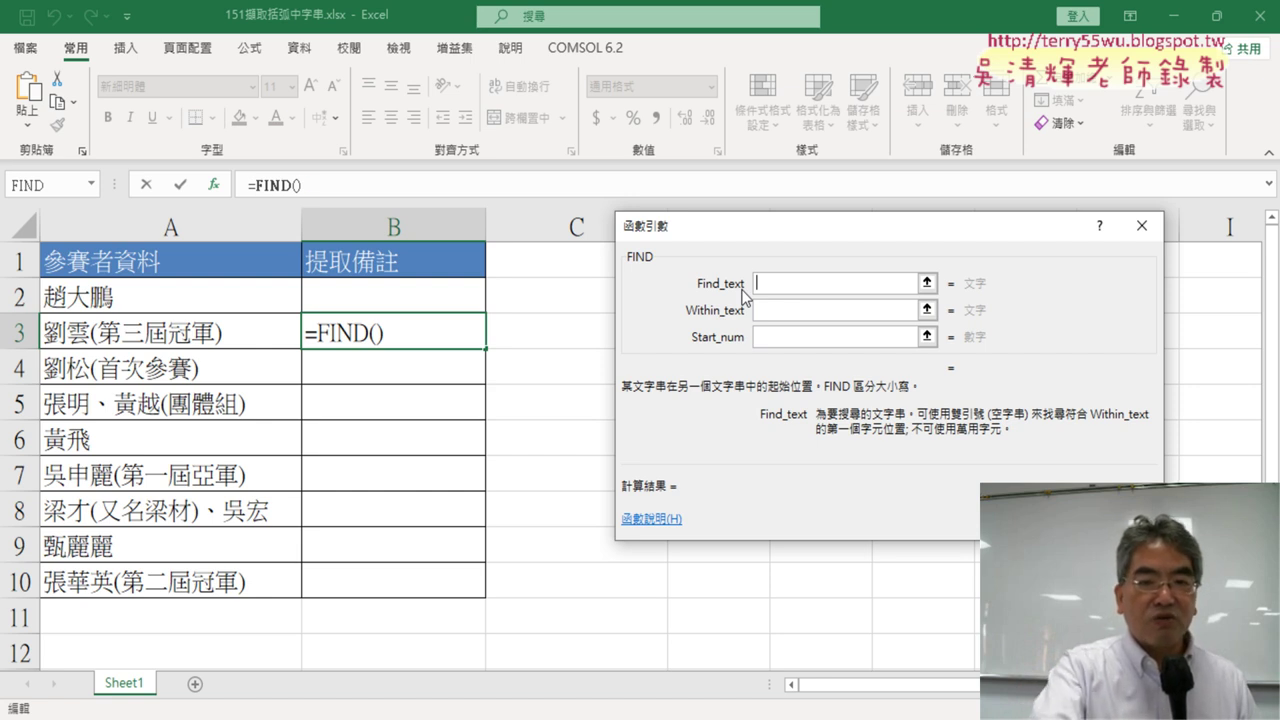
text(()
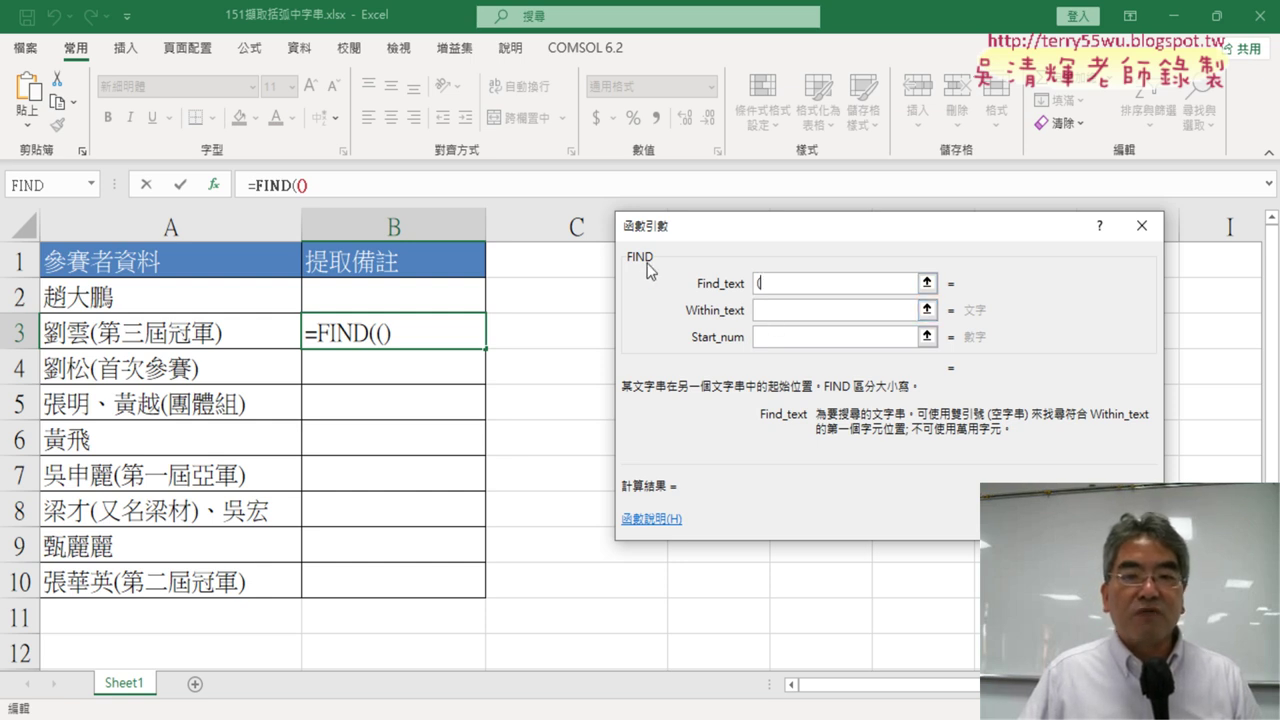
click(775, 310)
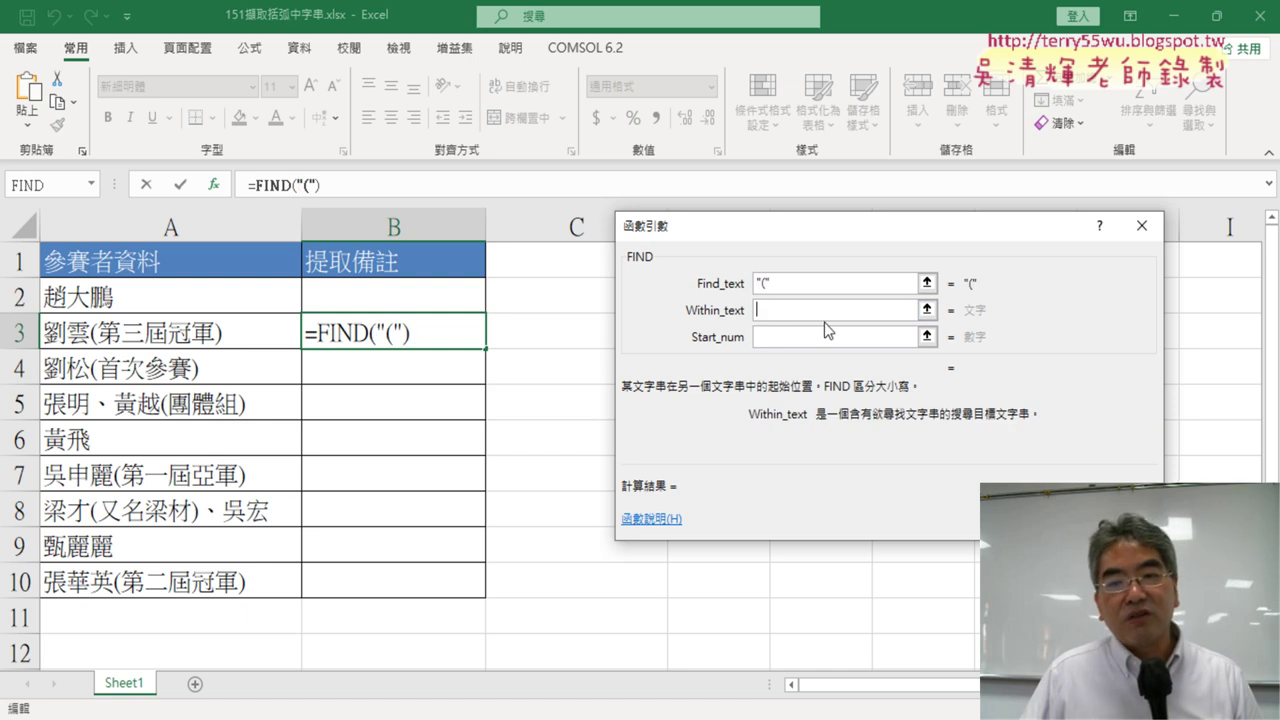
click(790, 293)
double_click(762, 285)
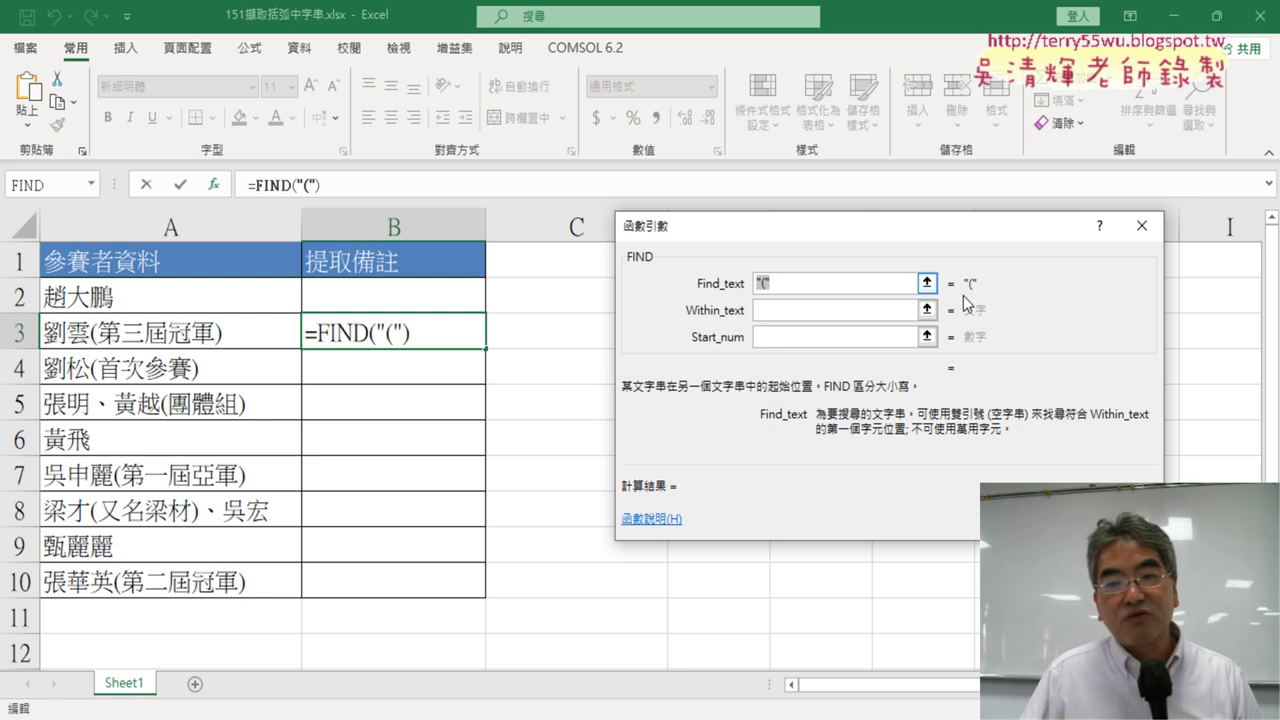
click(790, 310)
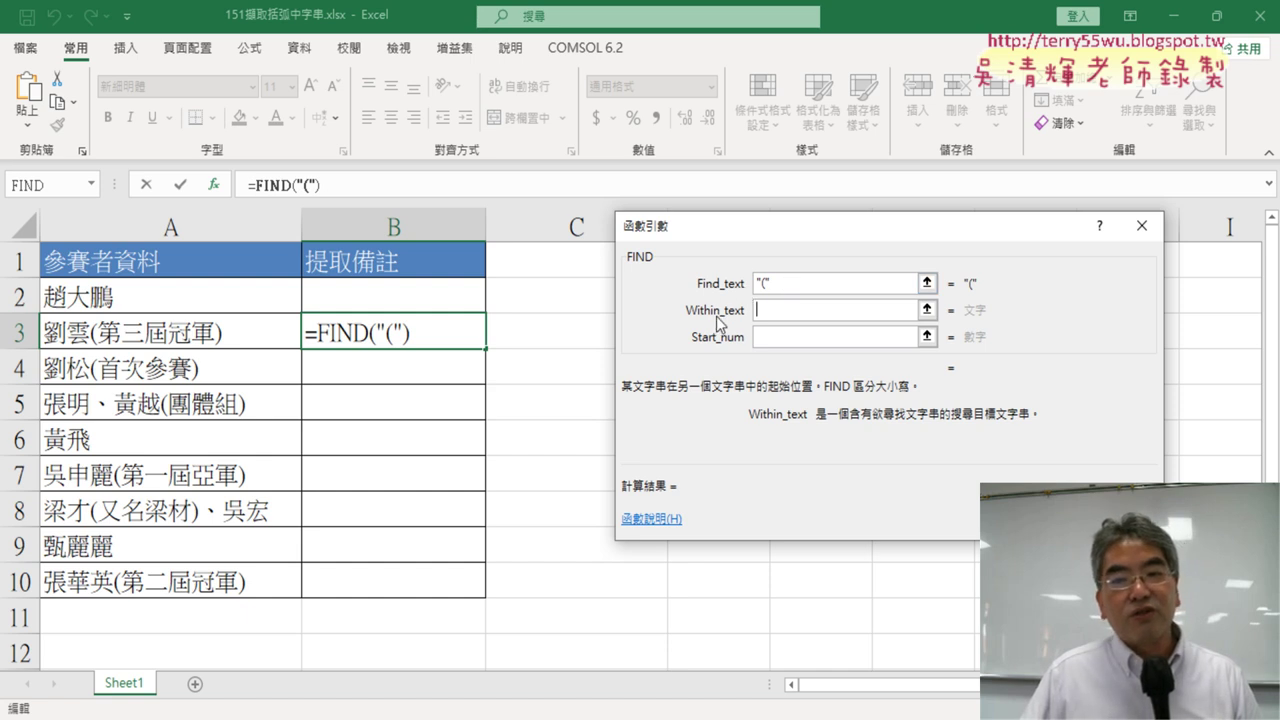
click(174, 335)
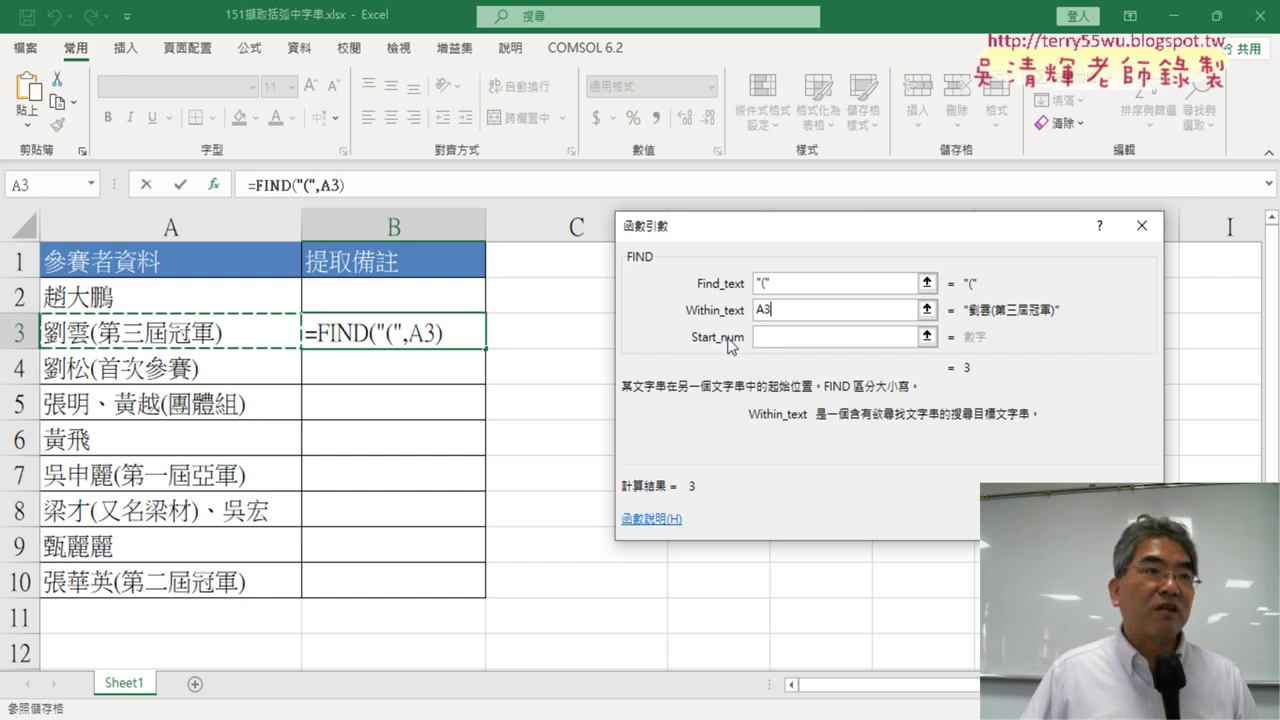
Try Start_num values 1 and 4, clear them, and confirm =FIND("(",A3) in B3
click(766, 337)
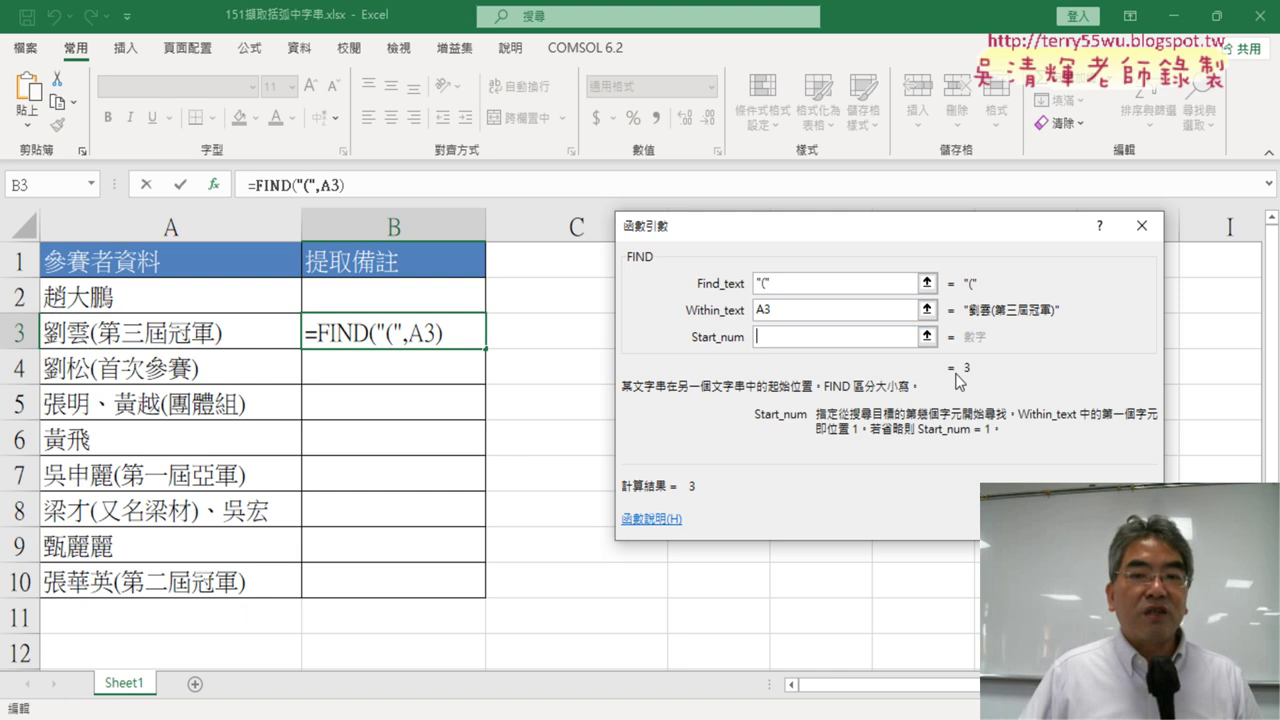
text(1)
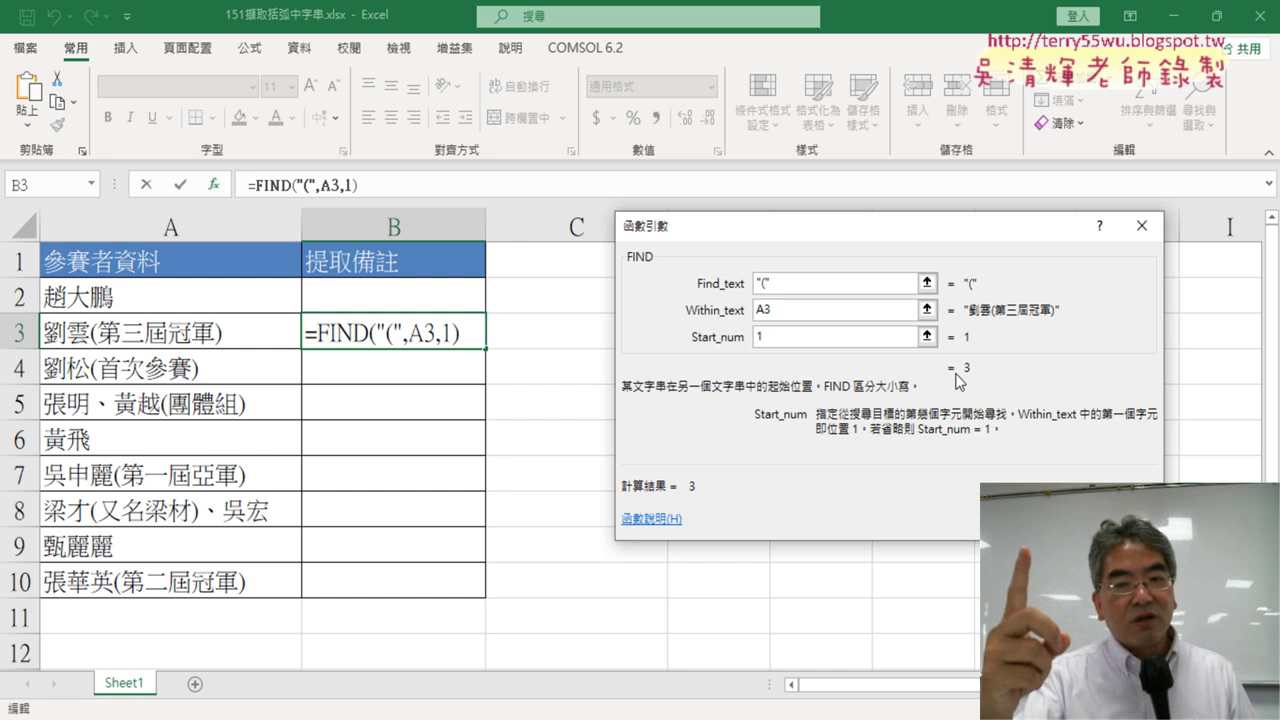
key(BackSpace)
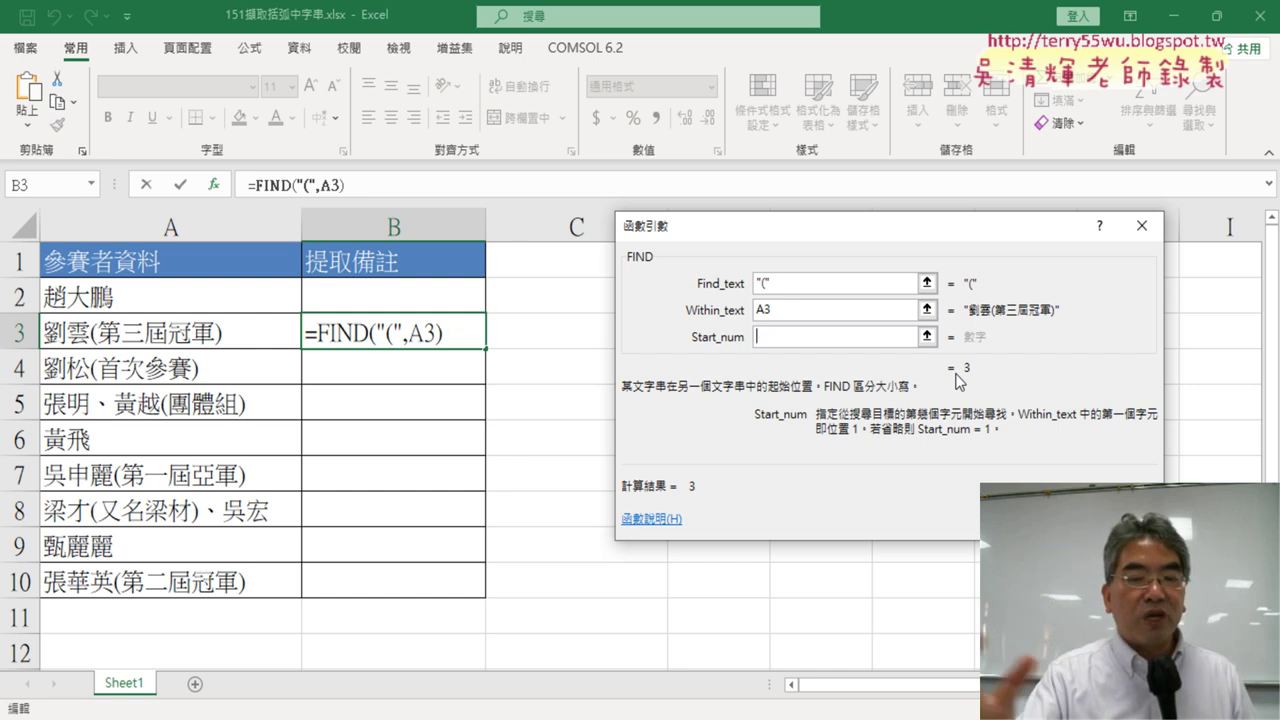
text(4)
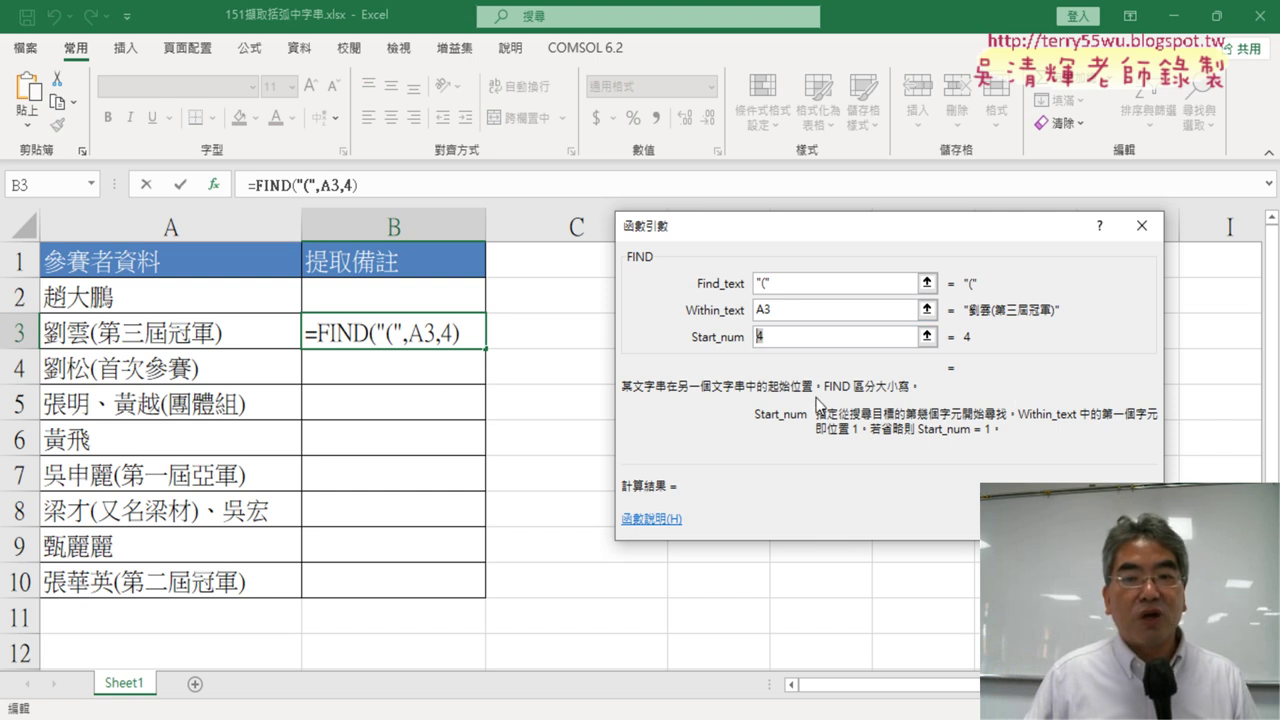
key(BackSpace)
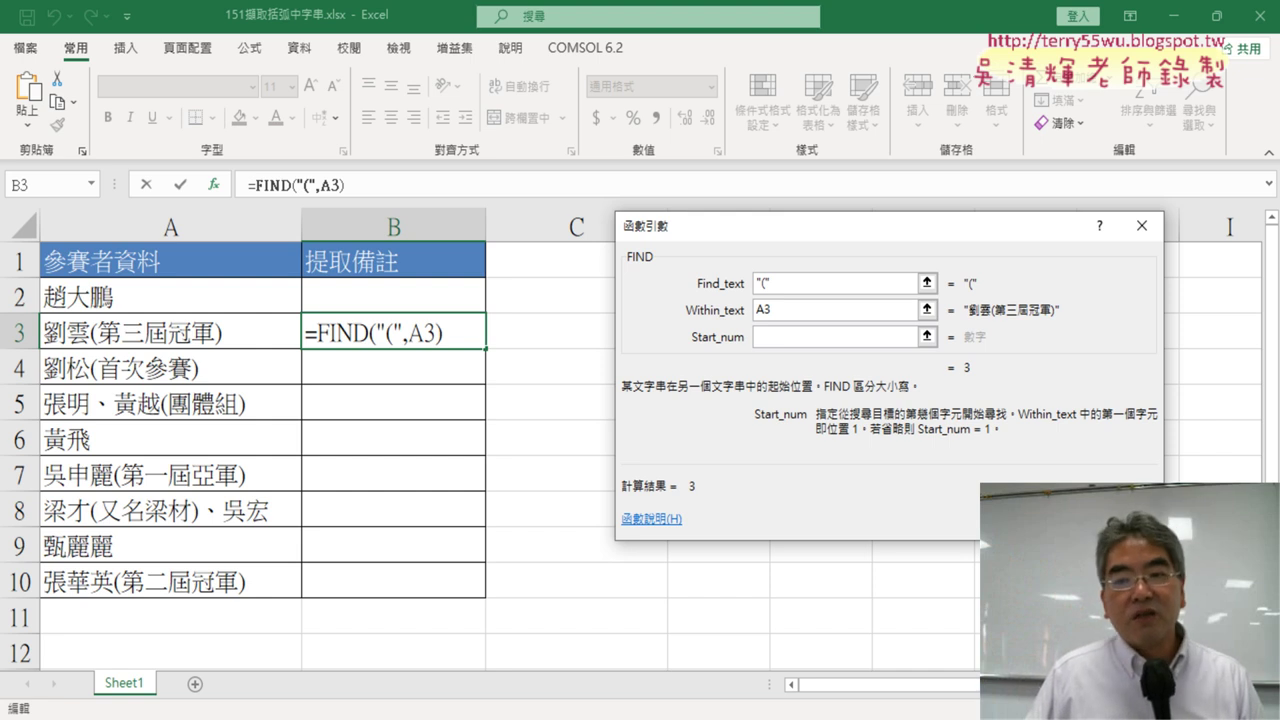
click(1040, 519)
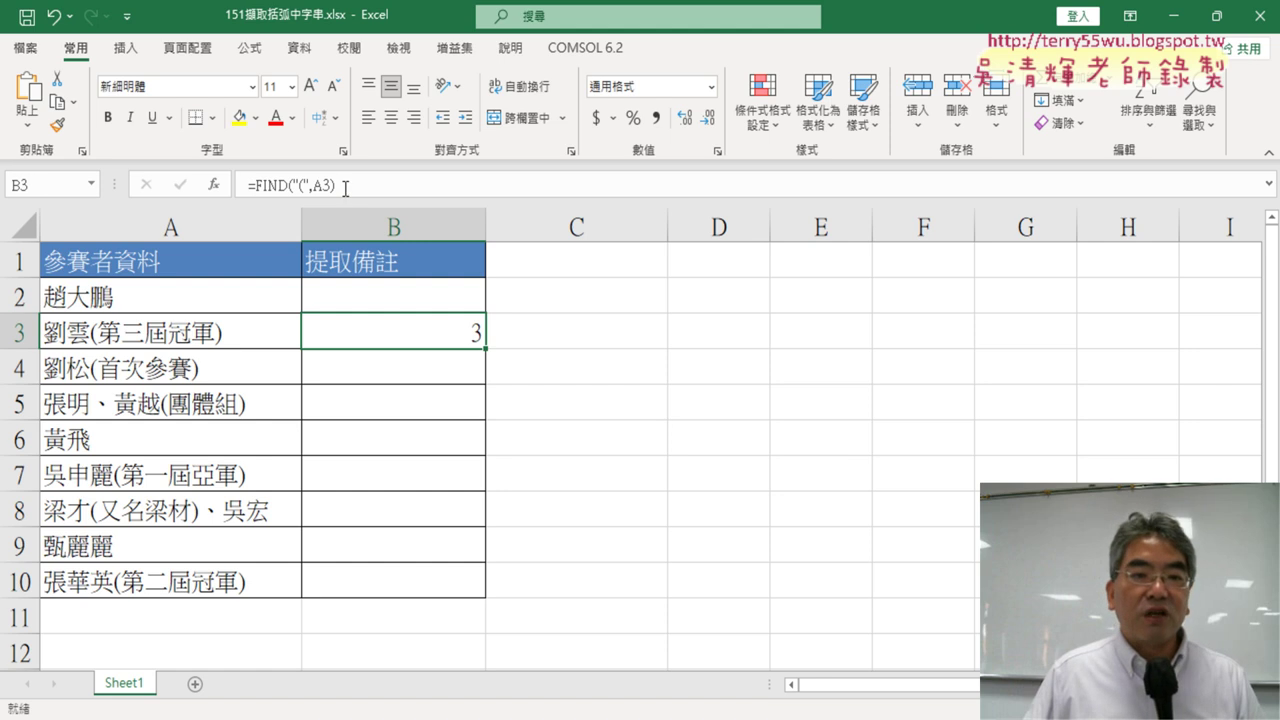
Select FIND("(",A3) inside B3's formula in the formula bar
drag(336, 185, 246, 185)
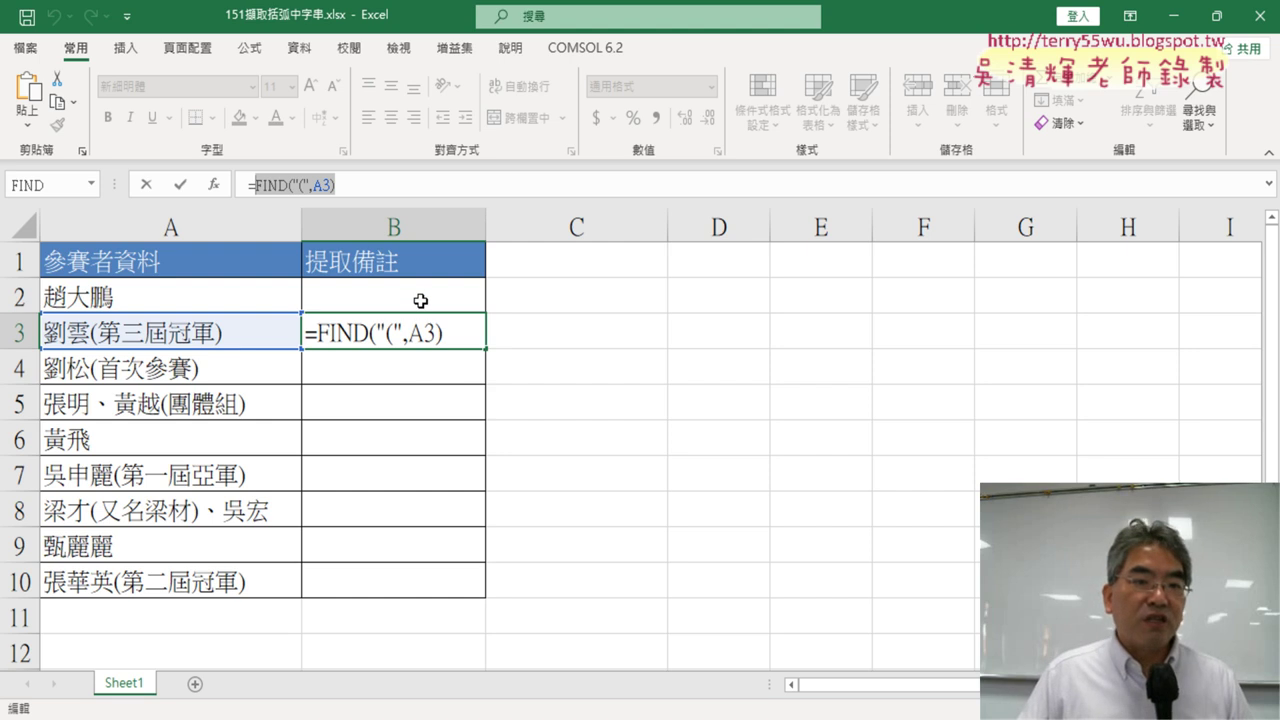
Cut FIND("(",A3) from B3's formula and insert the MID function instead
right_click(291, 186)
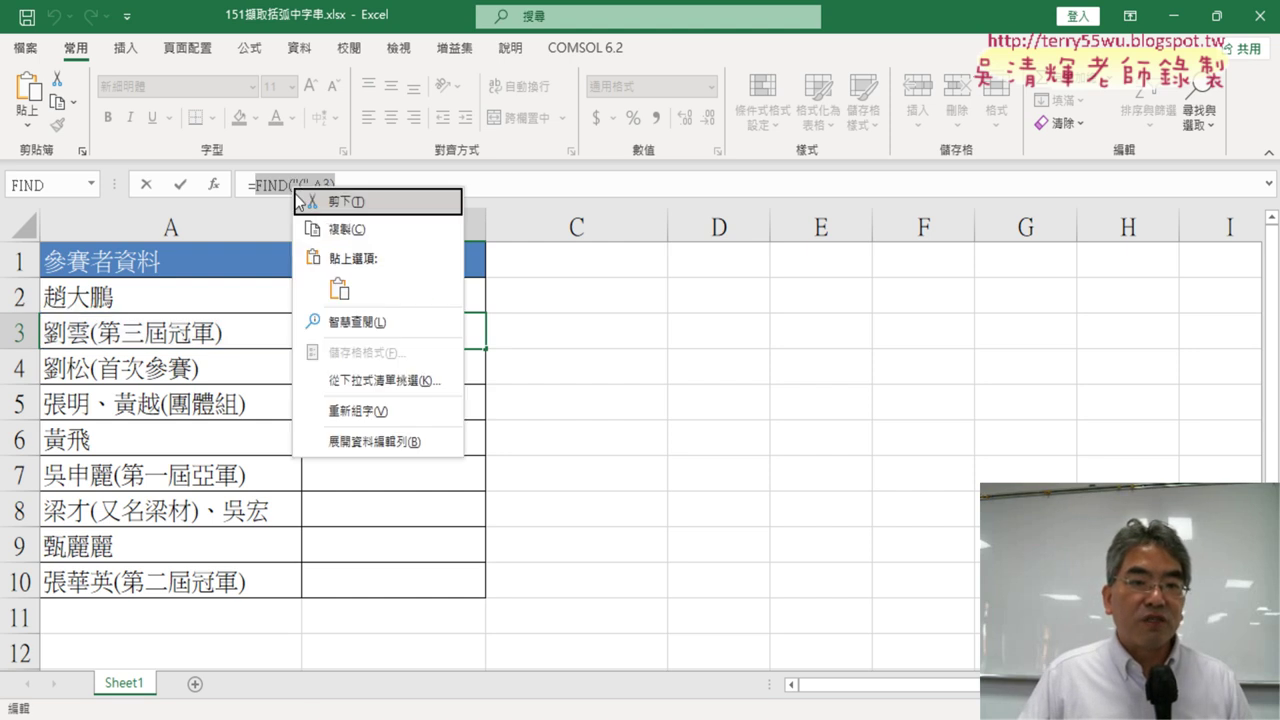
click(345, 202)
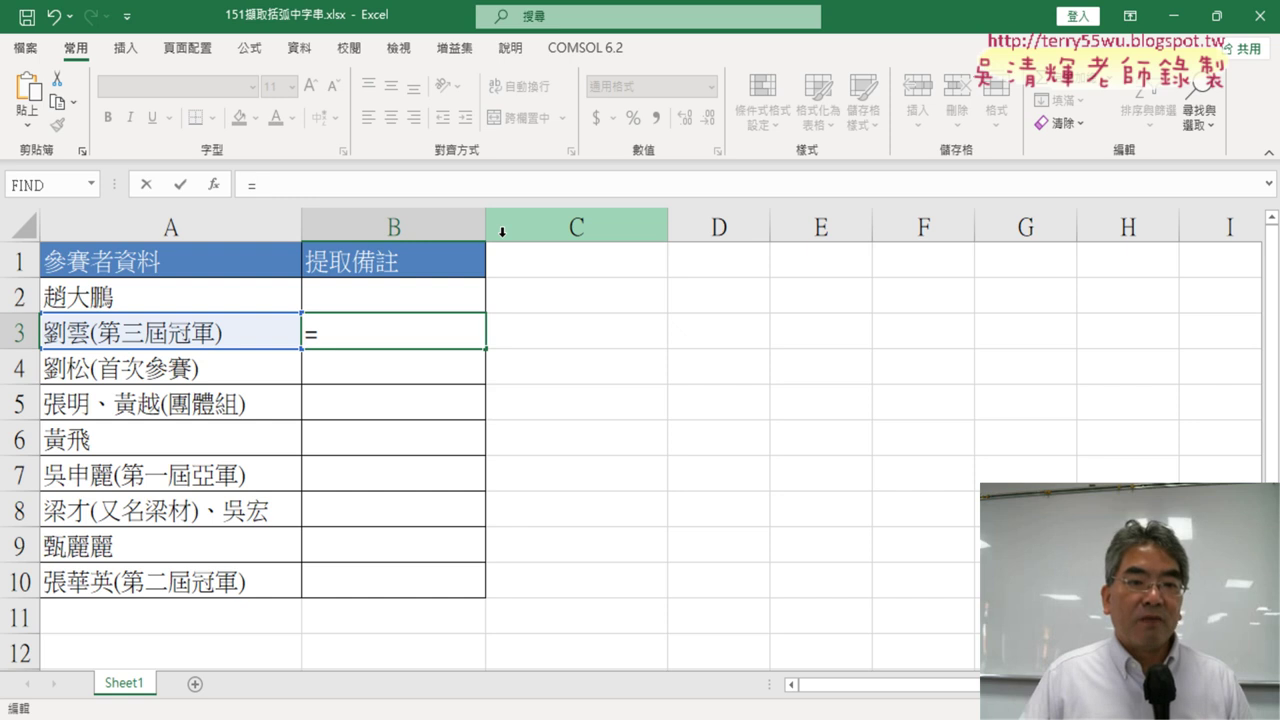
click(208, 187)
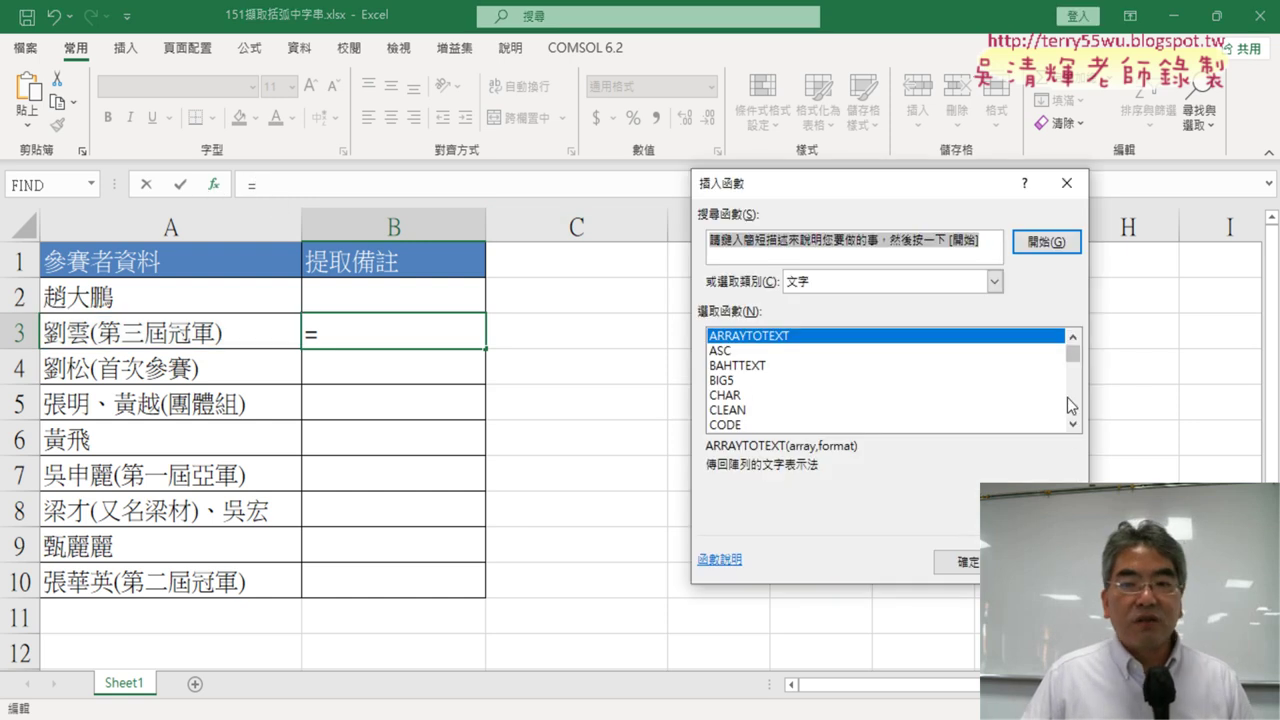
click(1072, 424)
click(1072, 424)
click(1072, 424)
click(1072, 424)
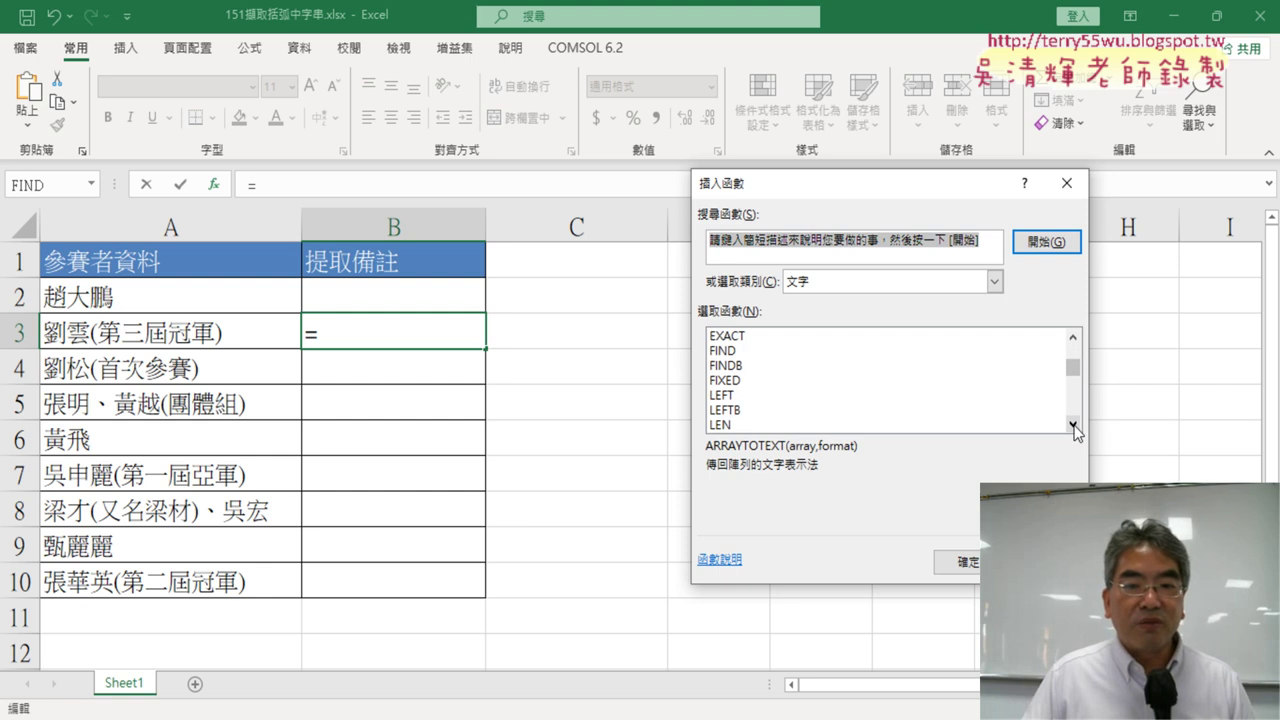
click(1072, 424)
click(1072, 424)
click(1072, 424)
click(1072, 424)
click(1072, 424)
click(793, 397)
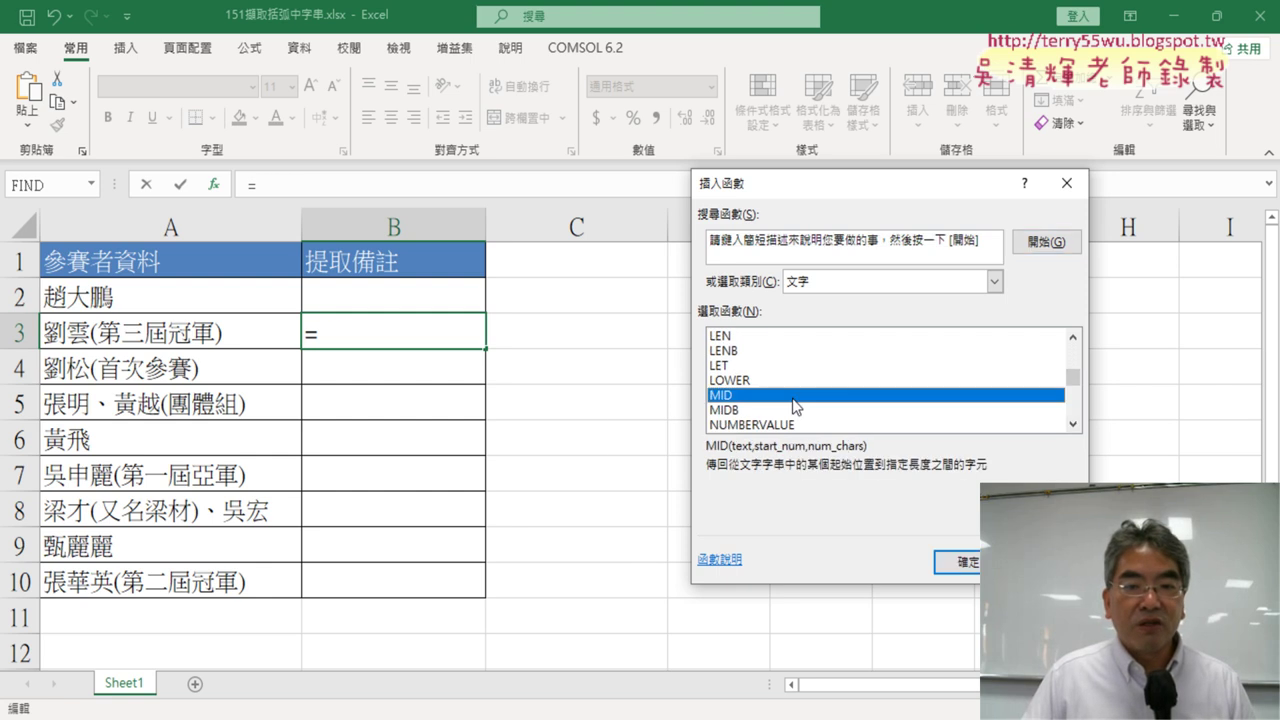
double_click(793, 398)
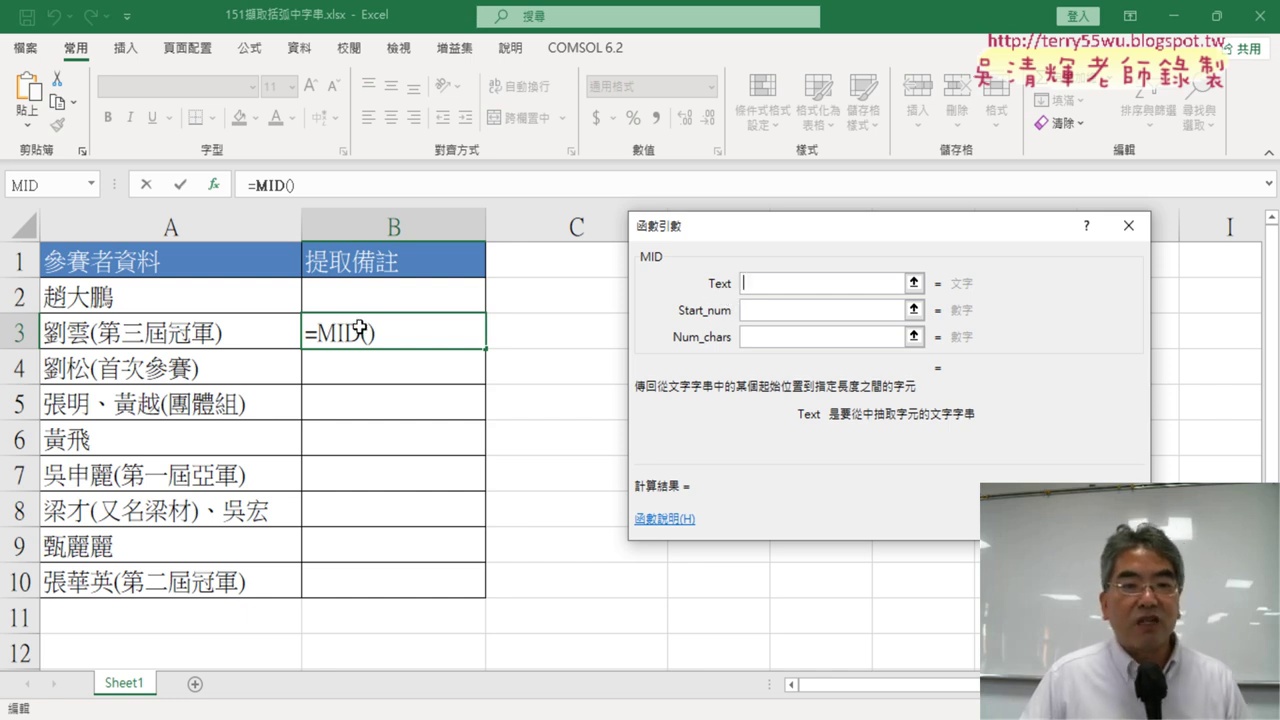
Set MID's Text to A3 and Start_num to FIND("(",A3)+1
click(227, 331)
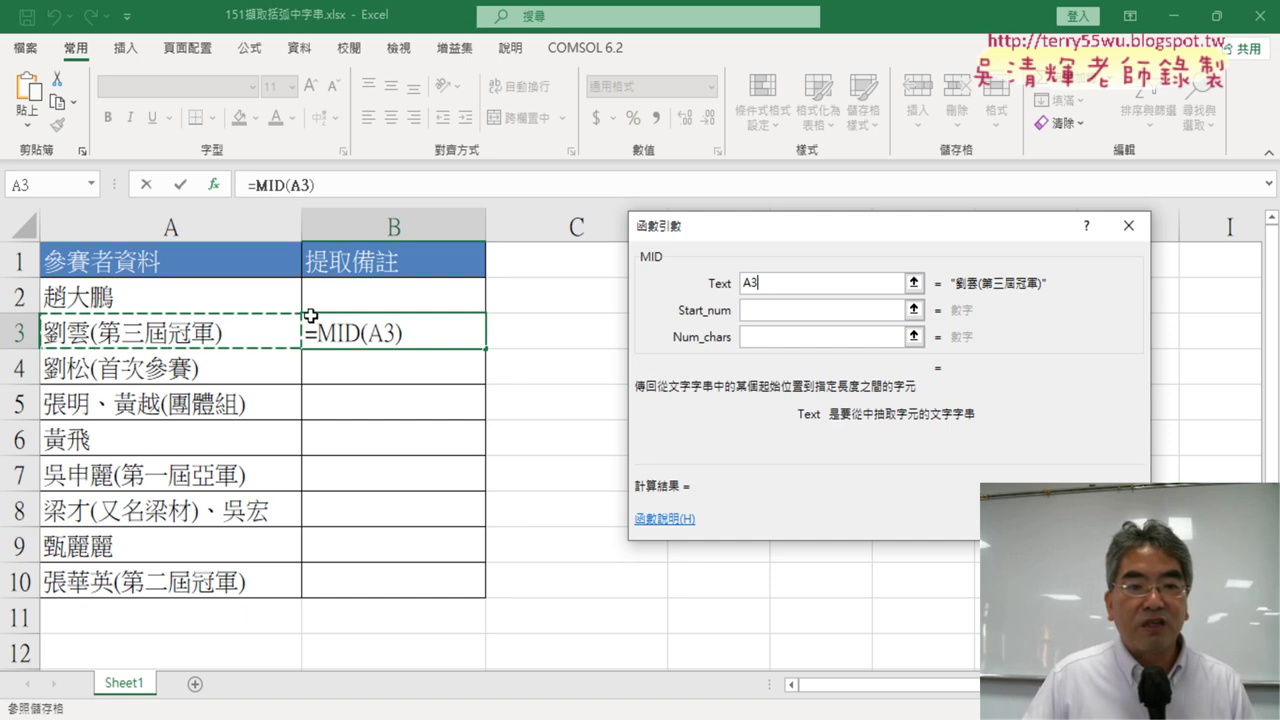
click(783, 312)
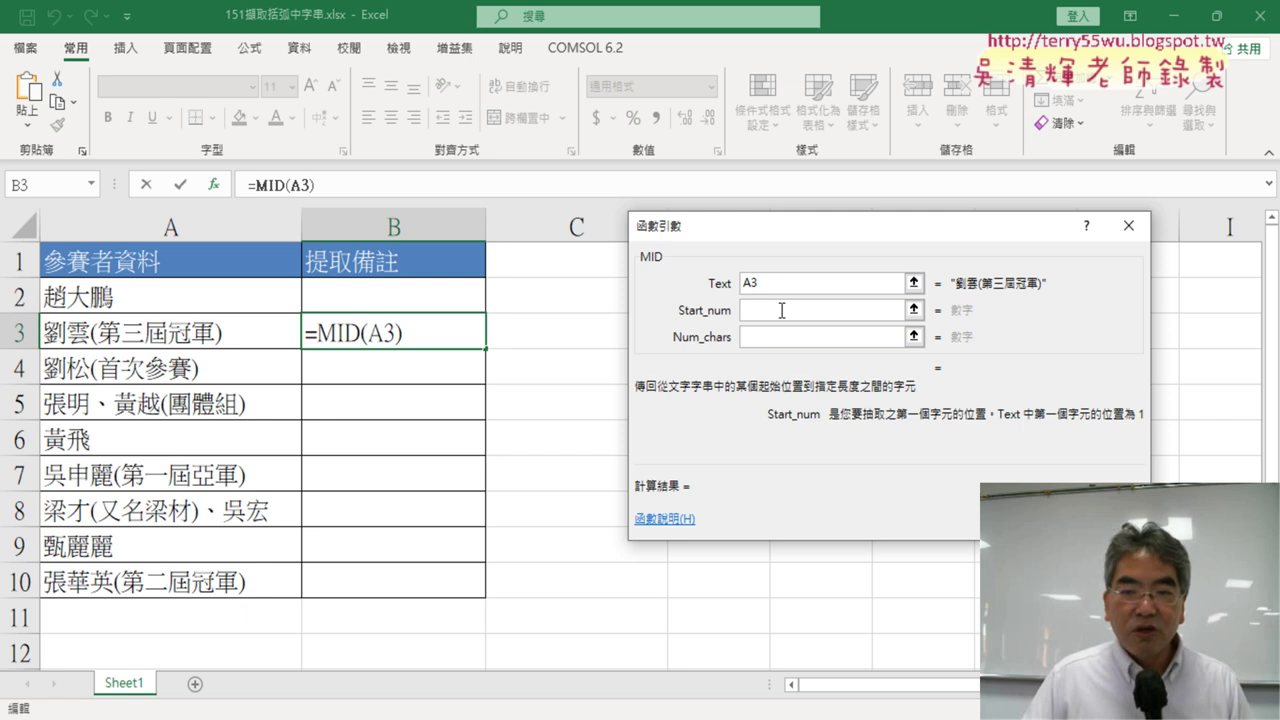
right_click(775, 308)
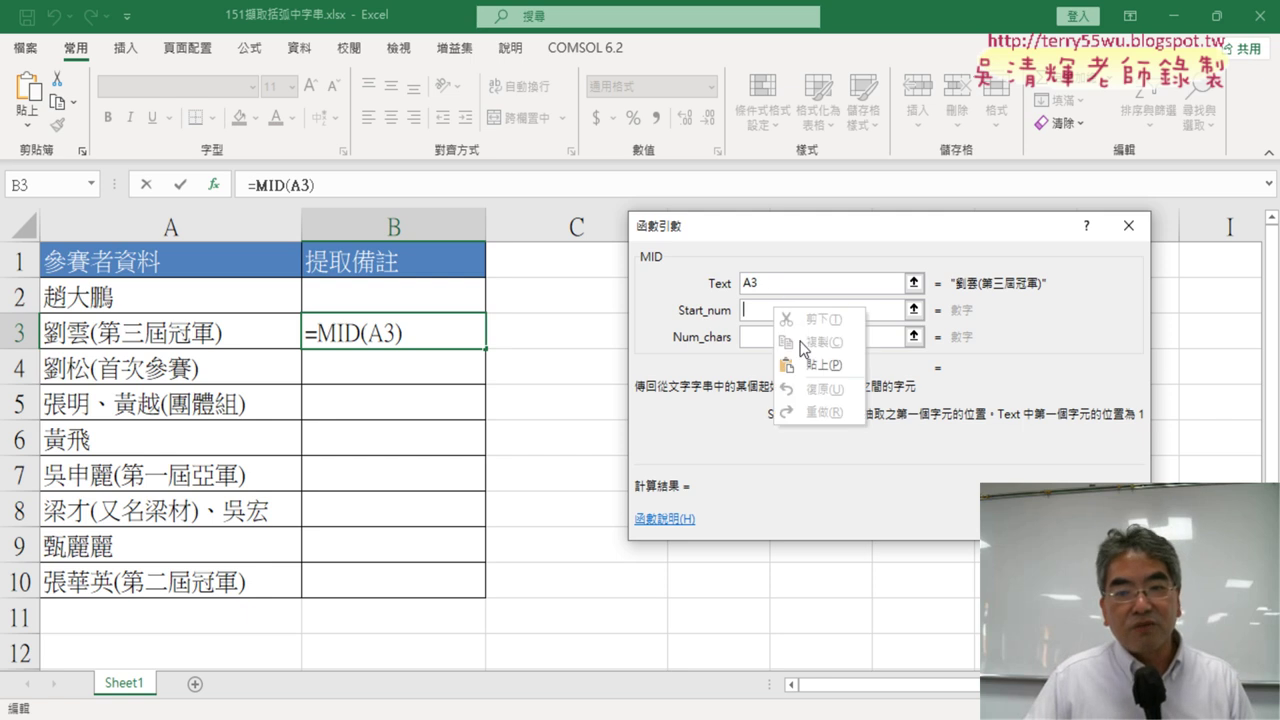
click(811, 364)
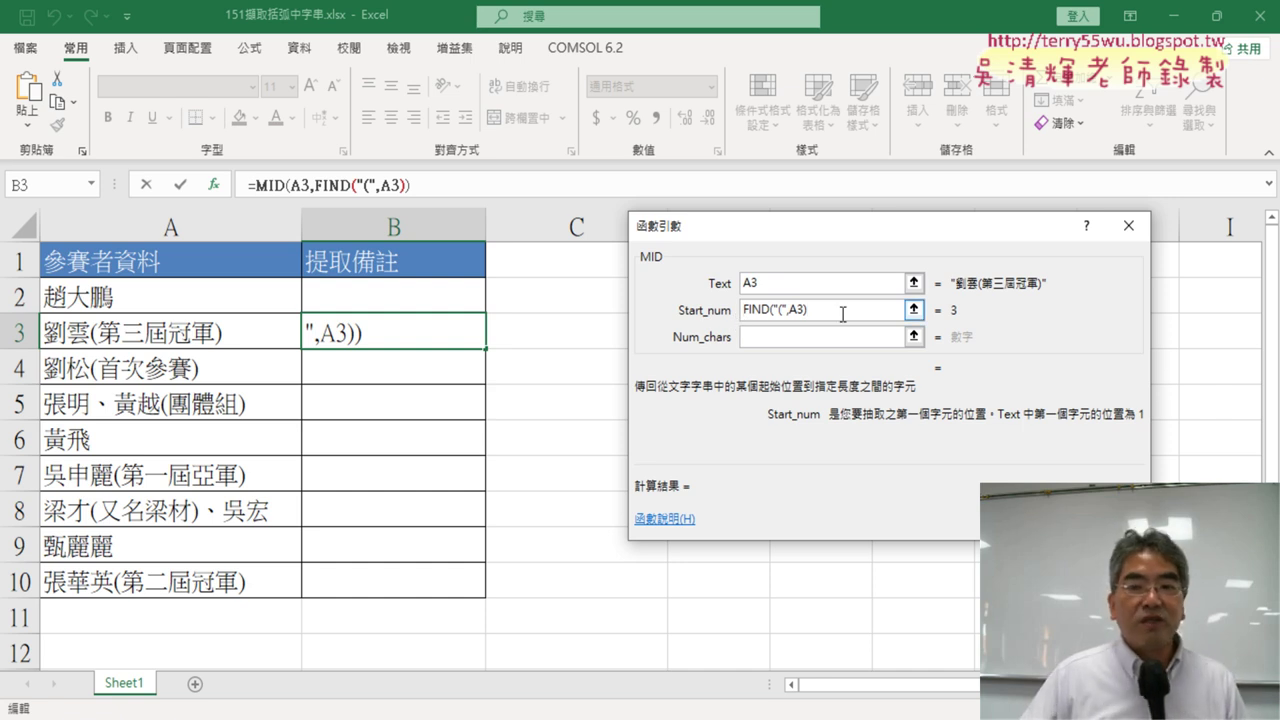
text(+1)
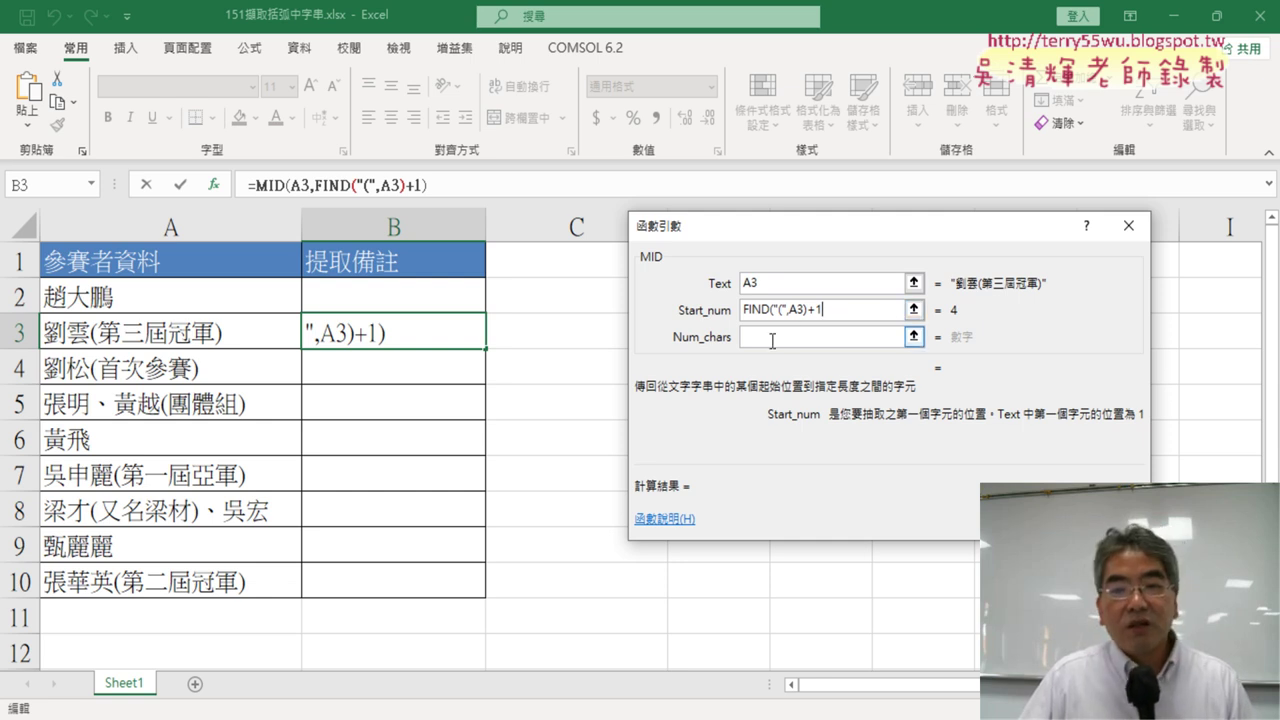
click(801, 340)
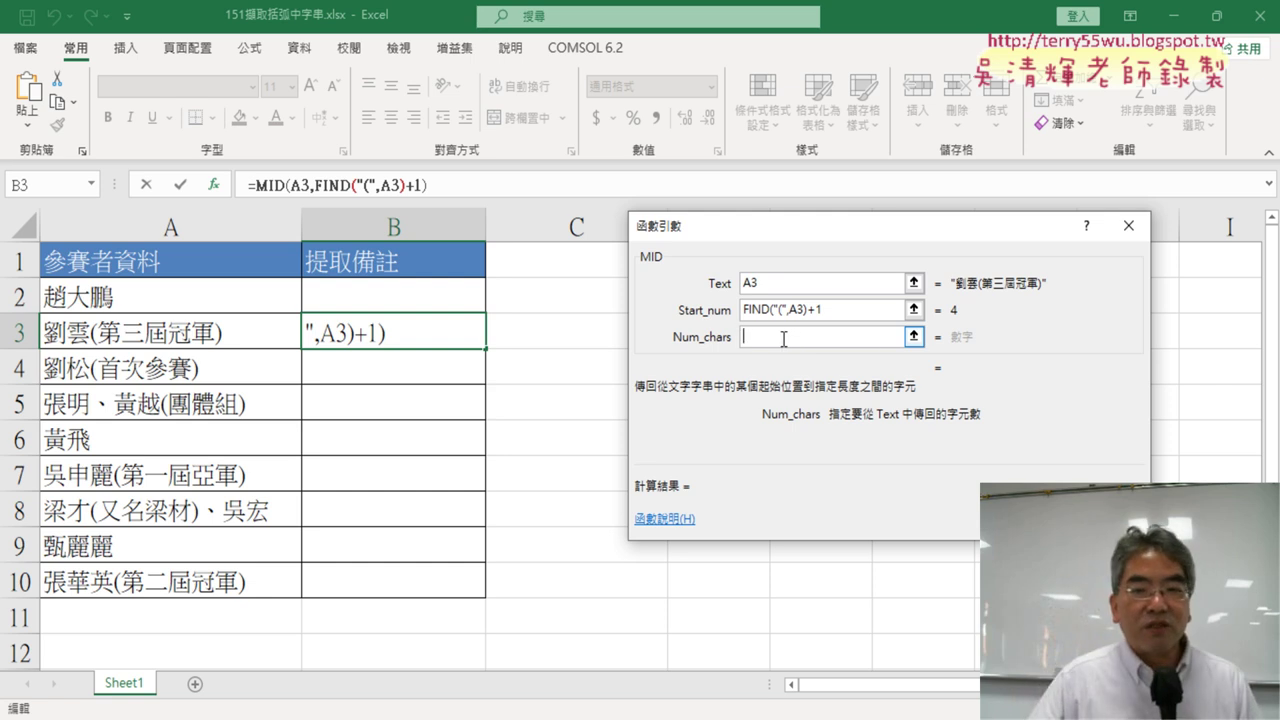
right_click(782, 339)
Set Num_chars to FIND(")",A3)-FIND("(",A3)-1 and commit the MID formula, showing 第三屆冠軍
click(845, 398)
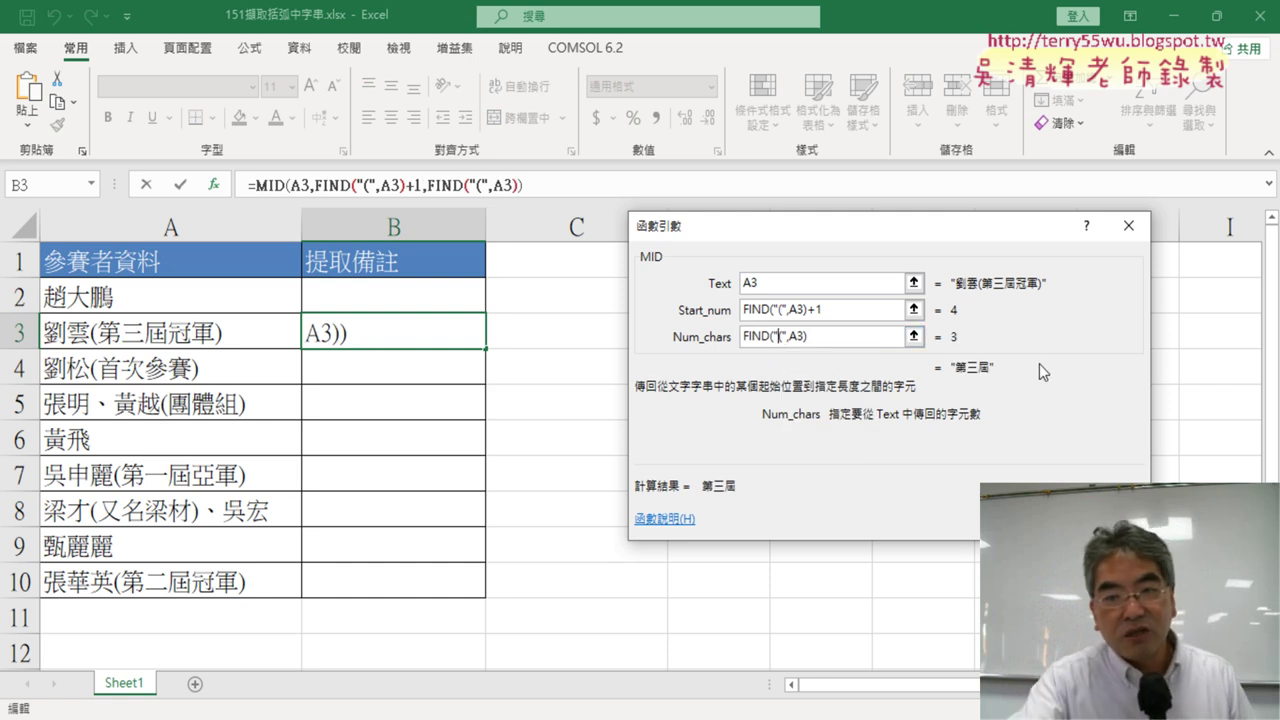
key(BackSpace)
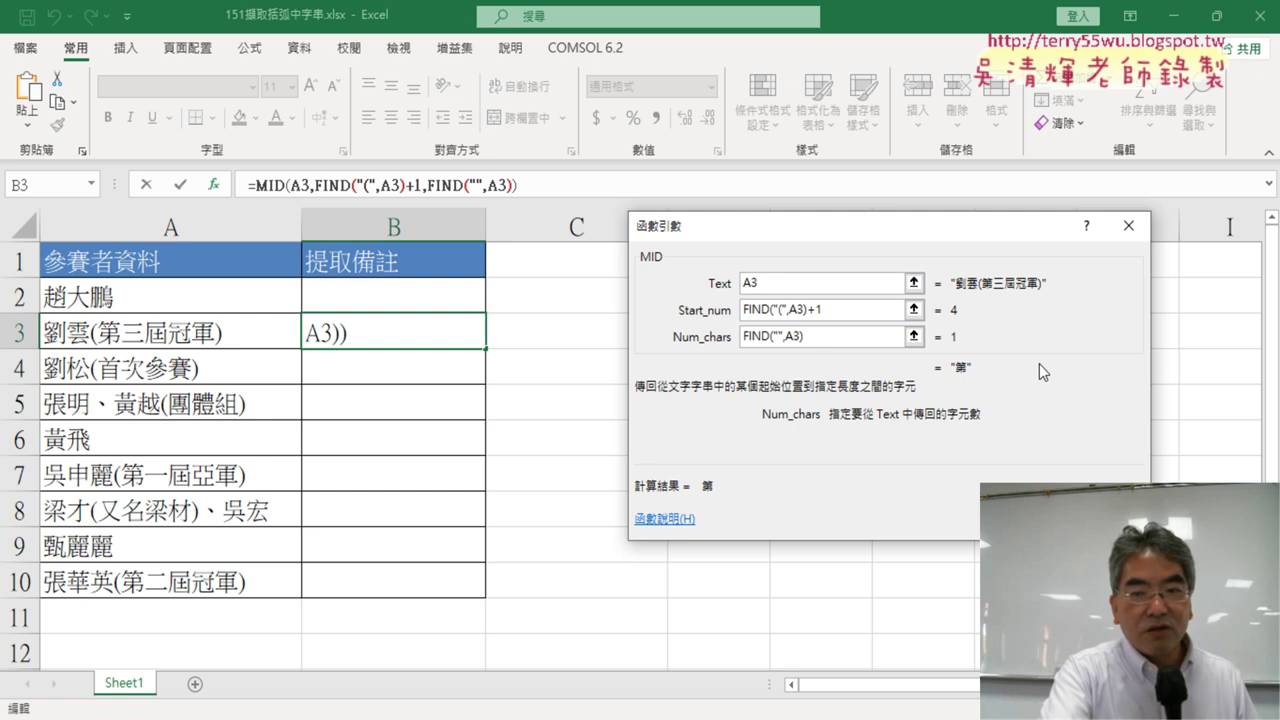
text())
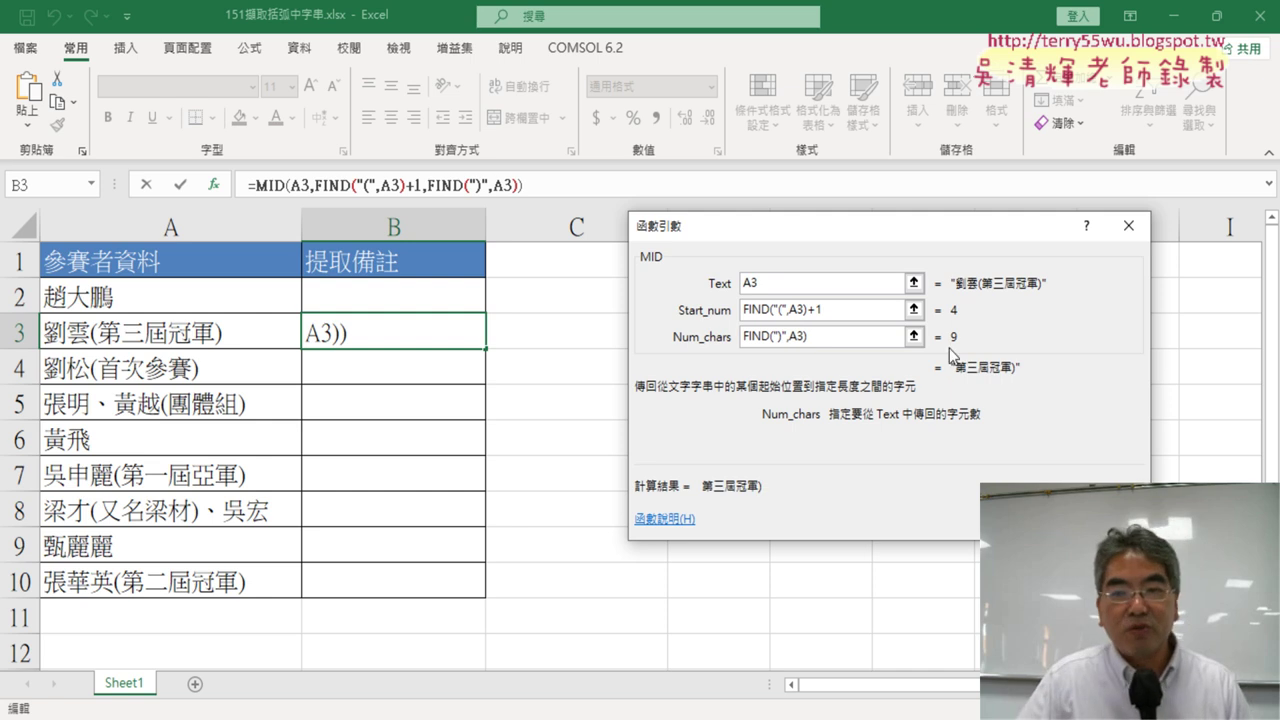
click(832, 338)
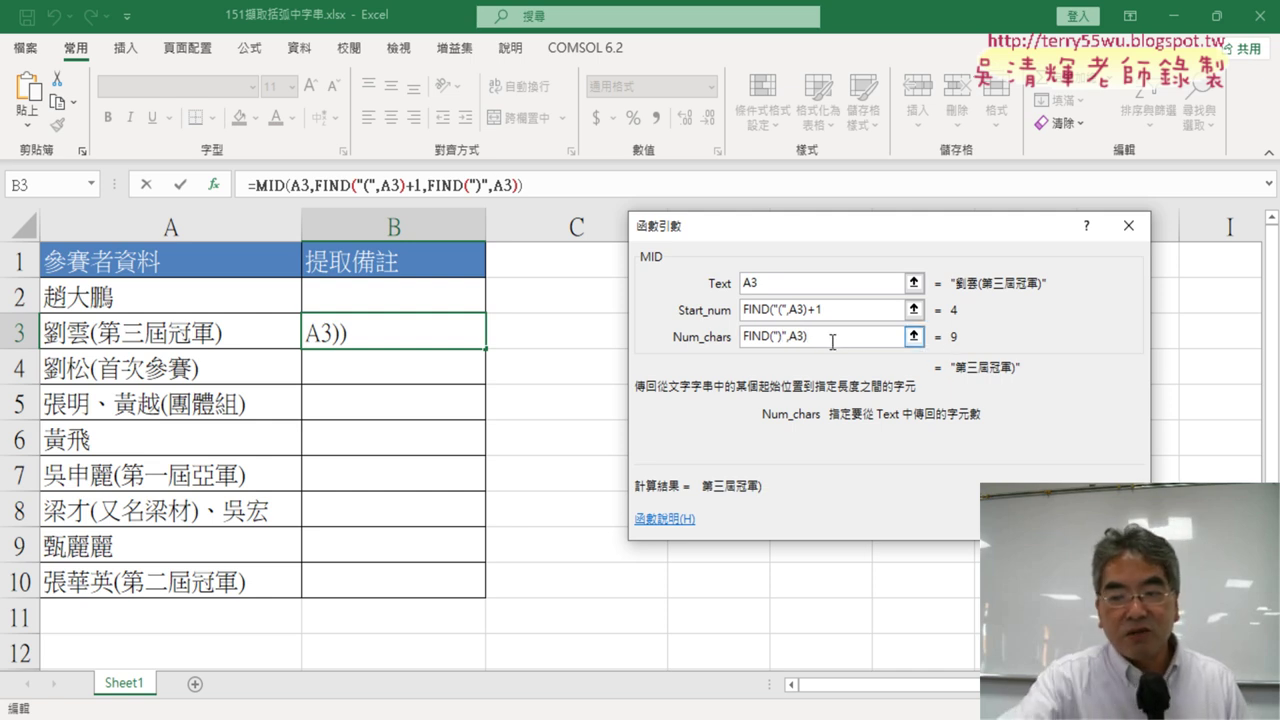
text(-FIND("(",A3))
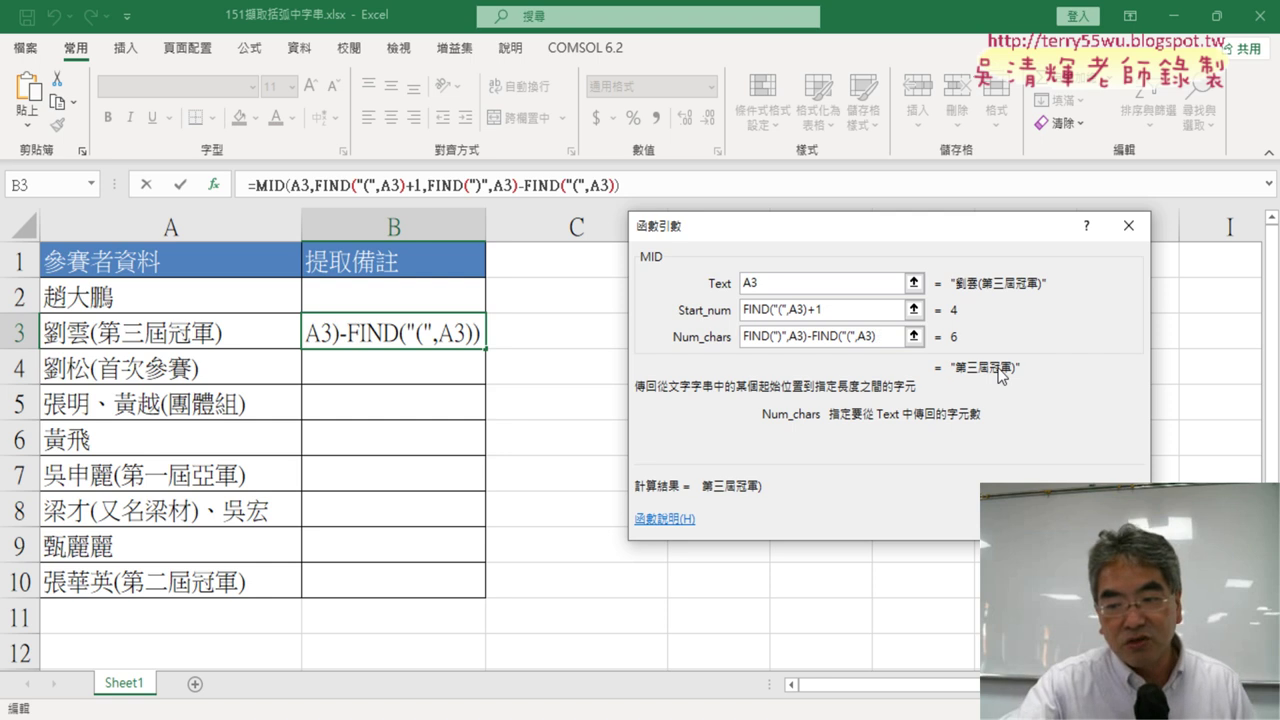
text(-1)
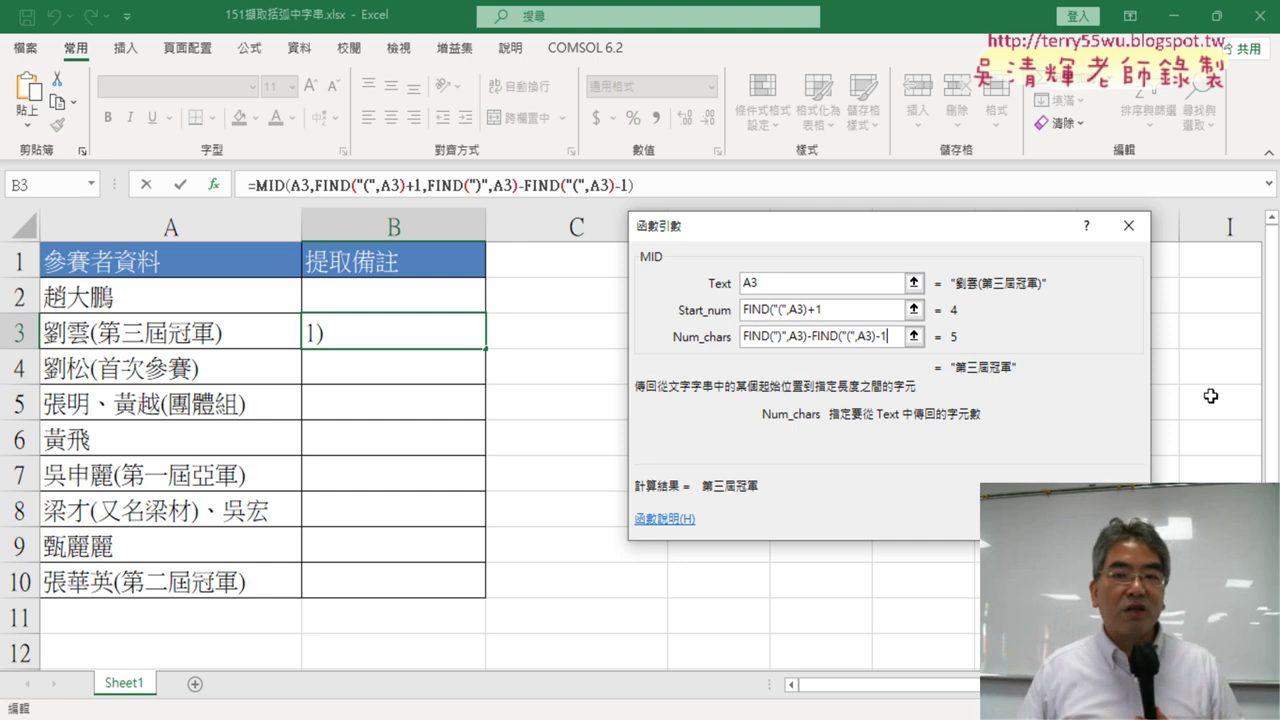
drag(810, 309, 757, 316)
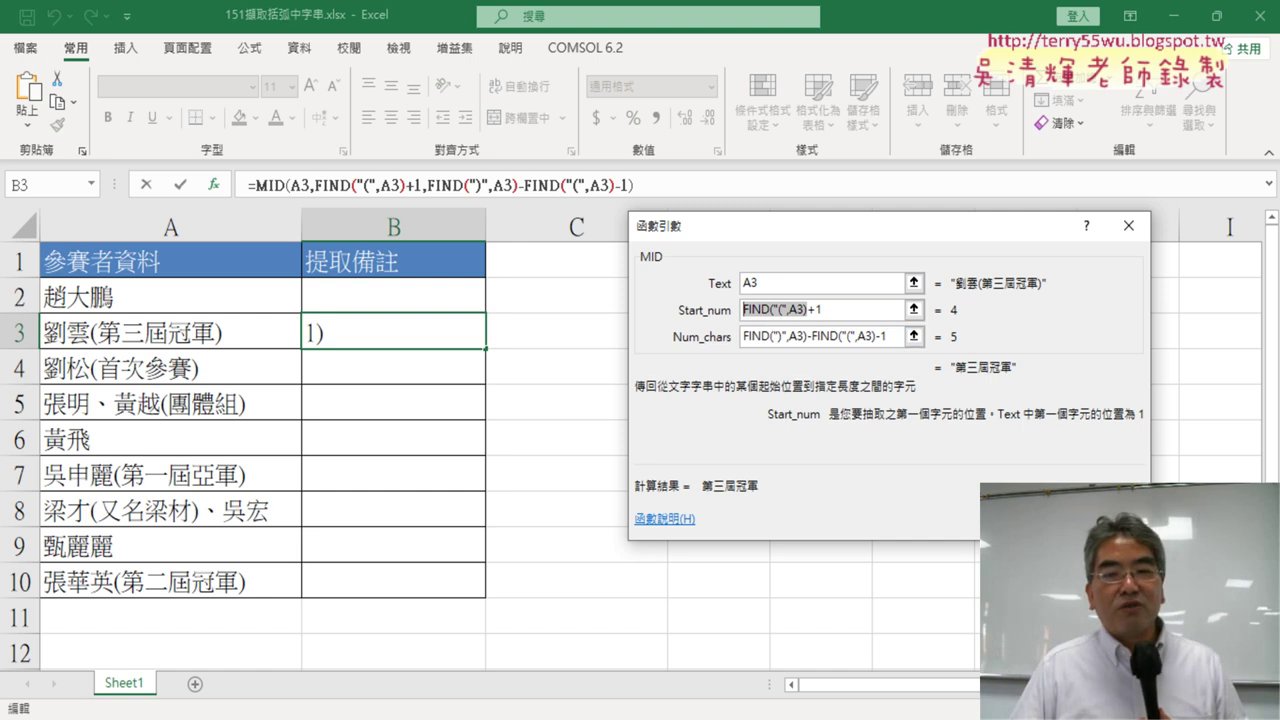
key(Return)
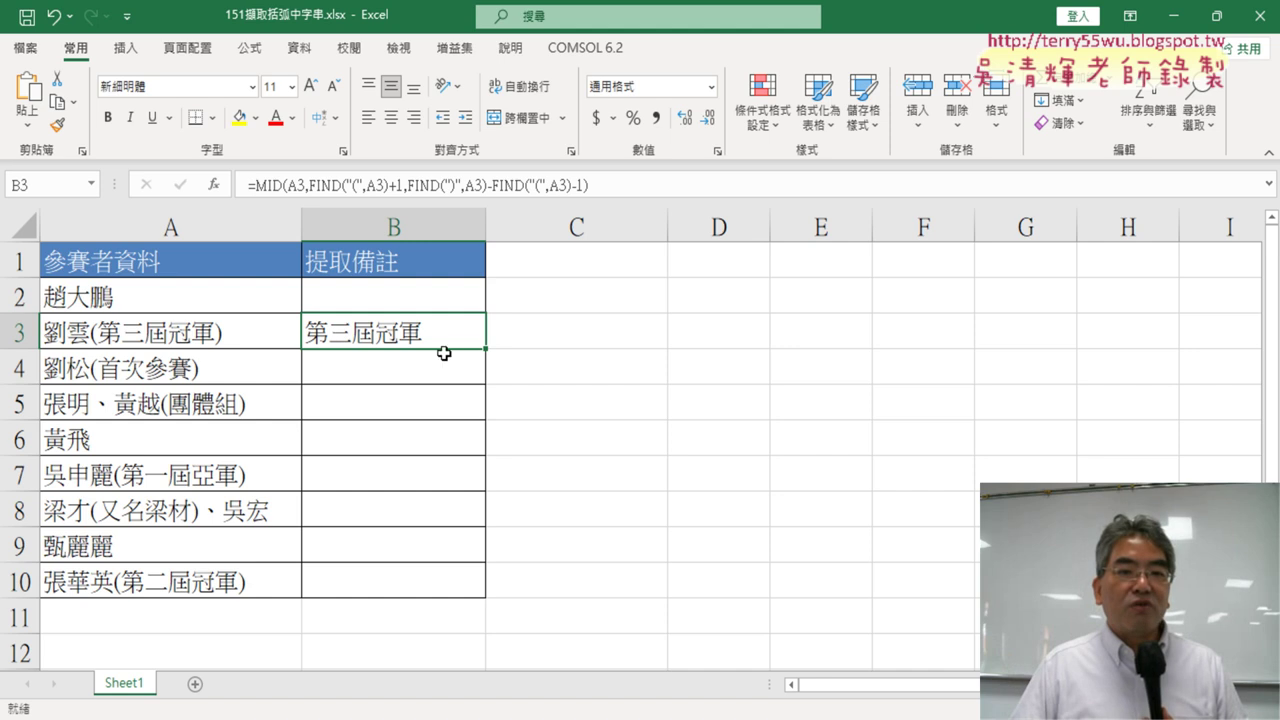
Fill B3's MID/FIND formula down to B10 and up into B2
drag(489, 349, 489, 597)
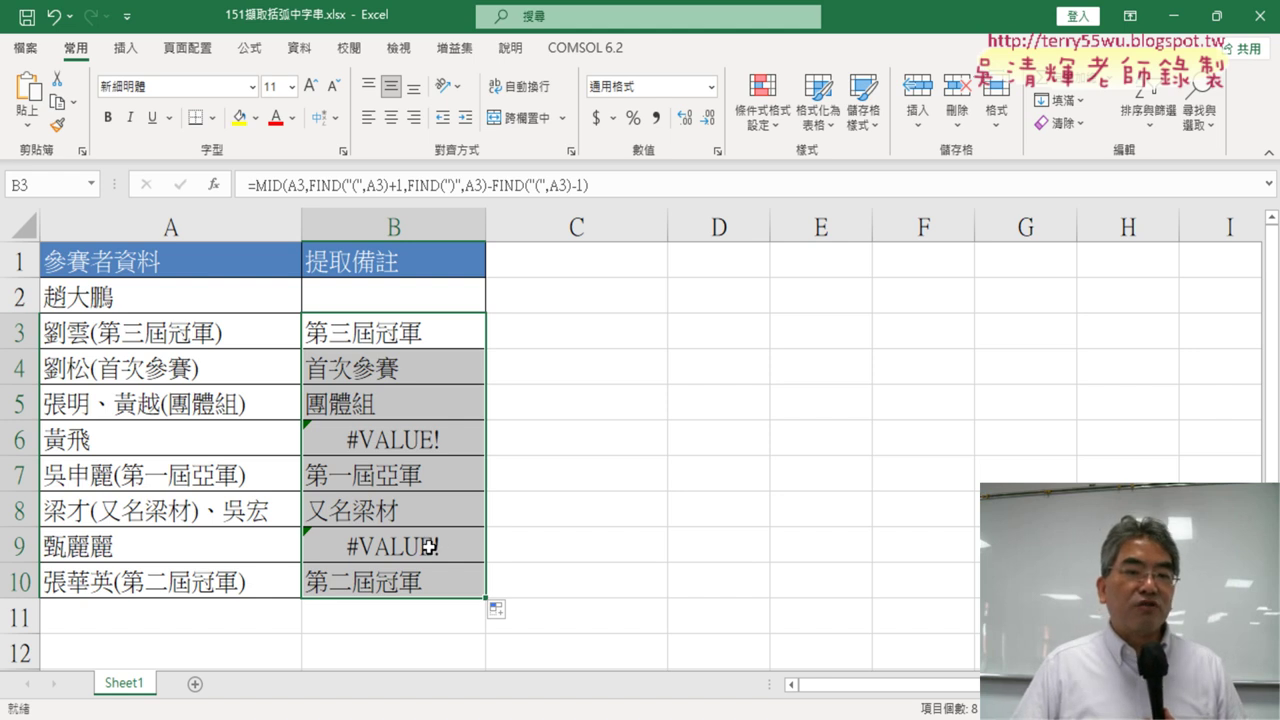
click(410, 337)
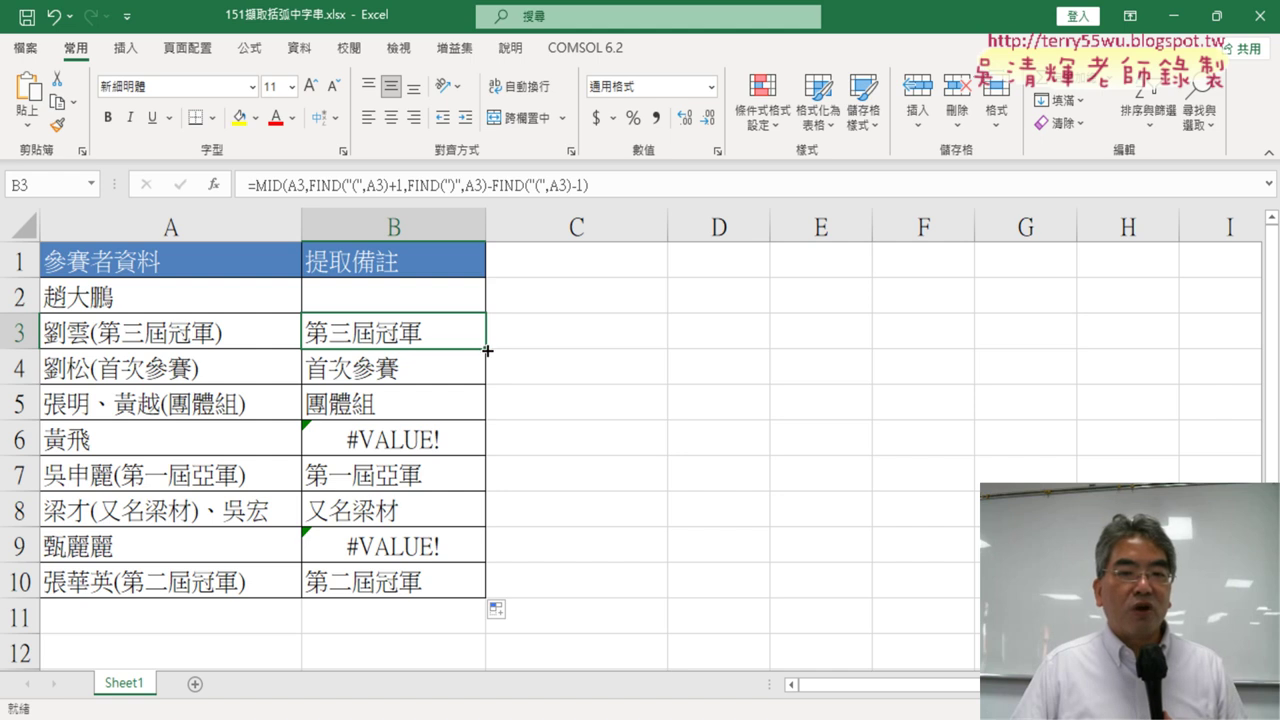
drag(487, 350, 495, 296)
click(417, 290)
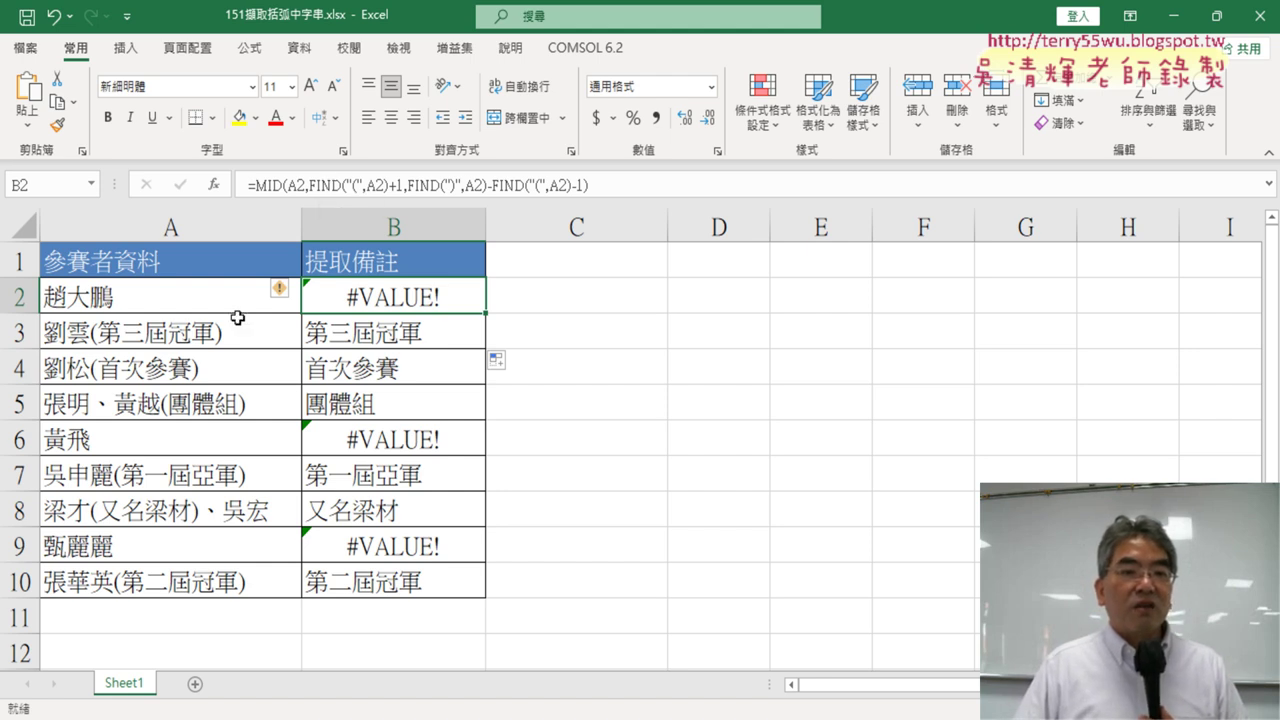
click(185, 336)
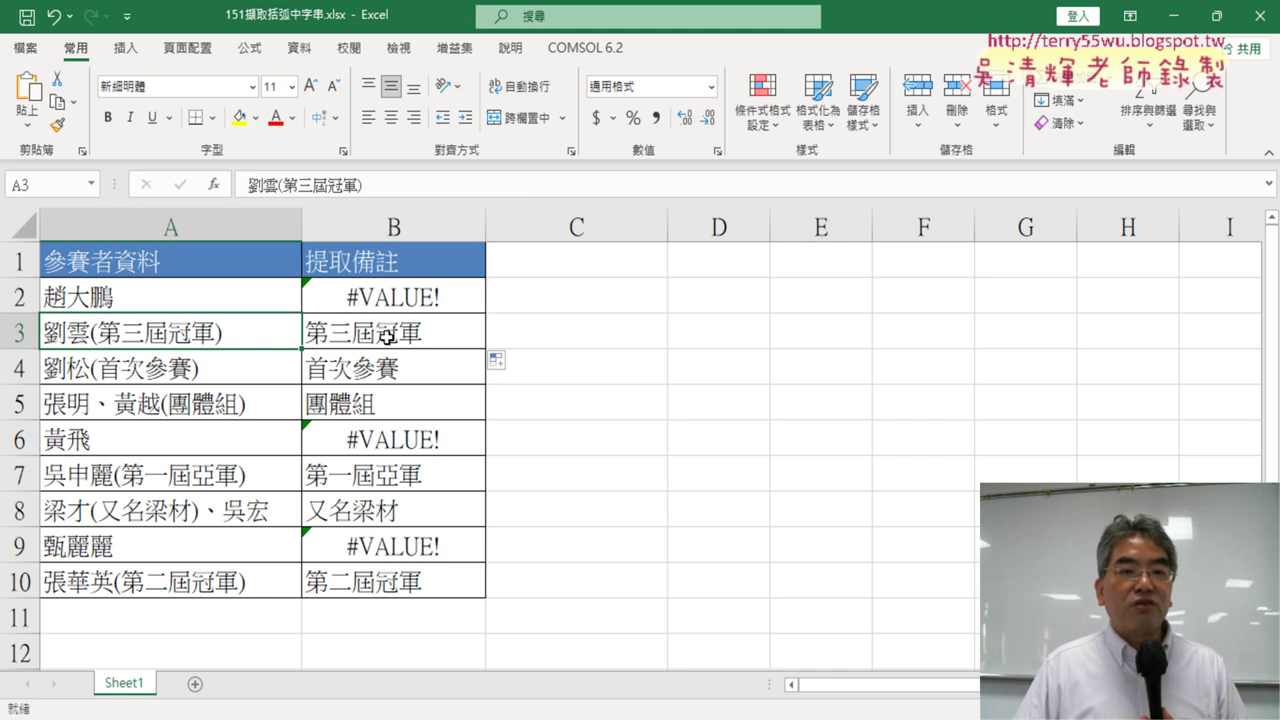
click(386, 337)
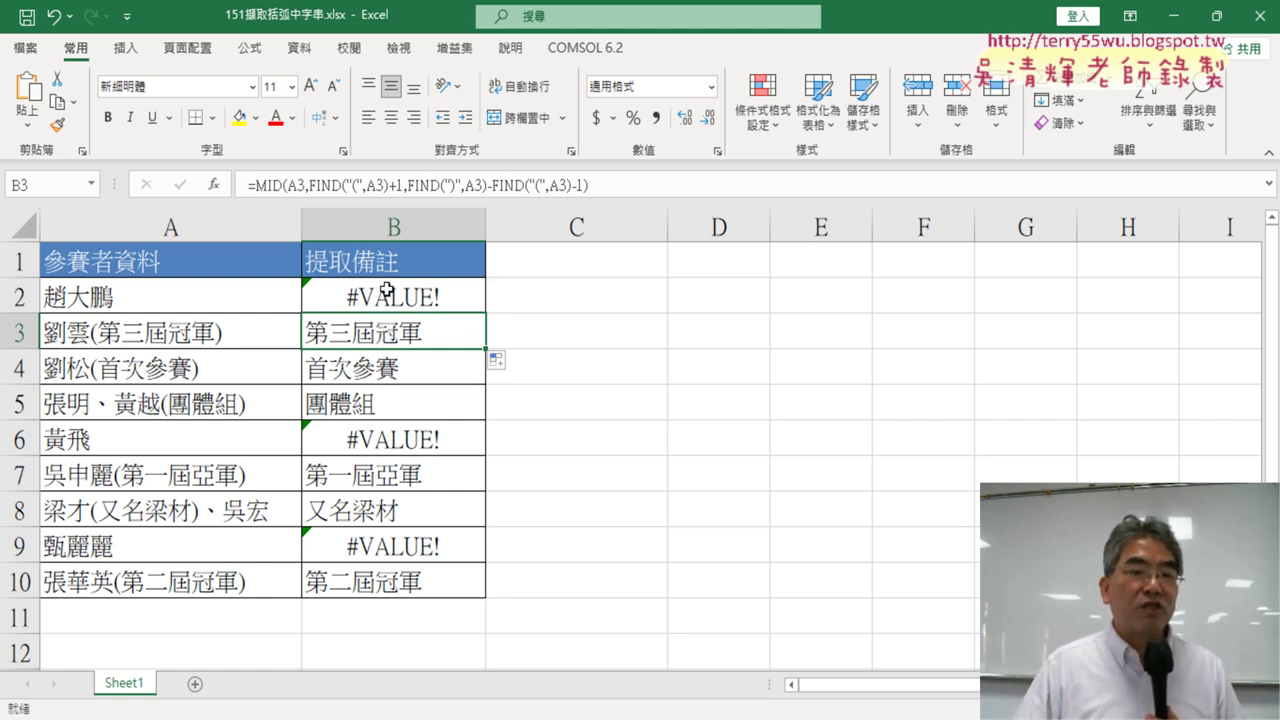
click(385, 295)
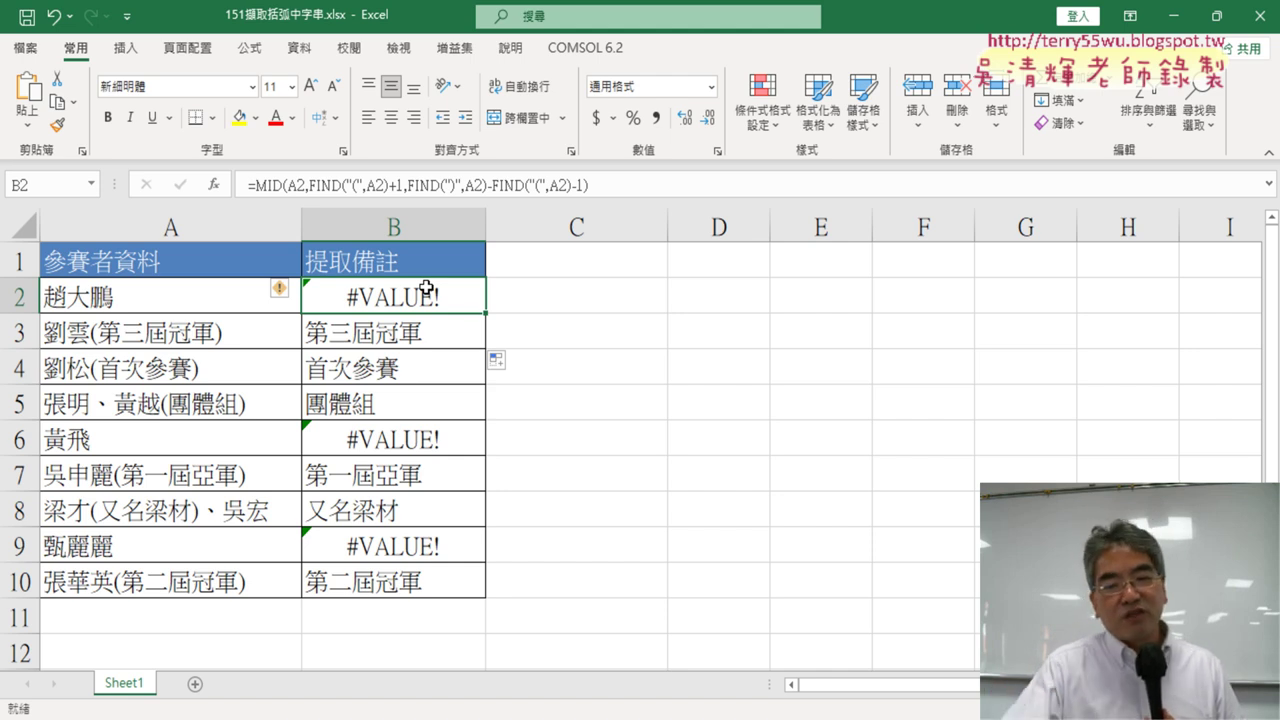
key(Delete)
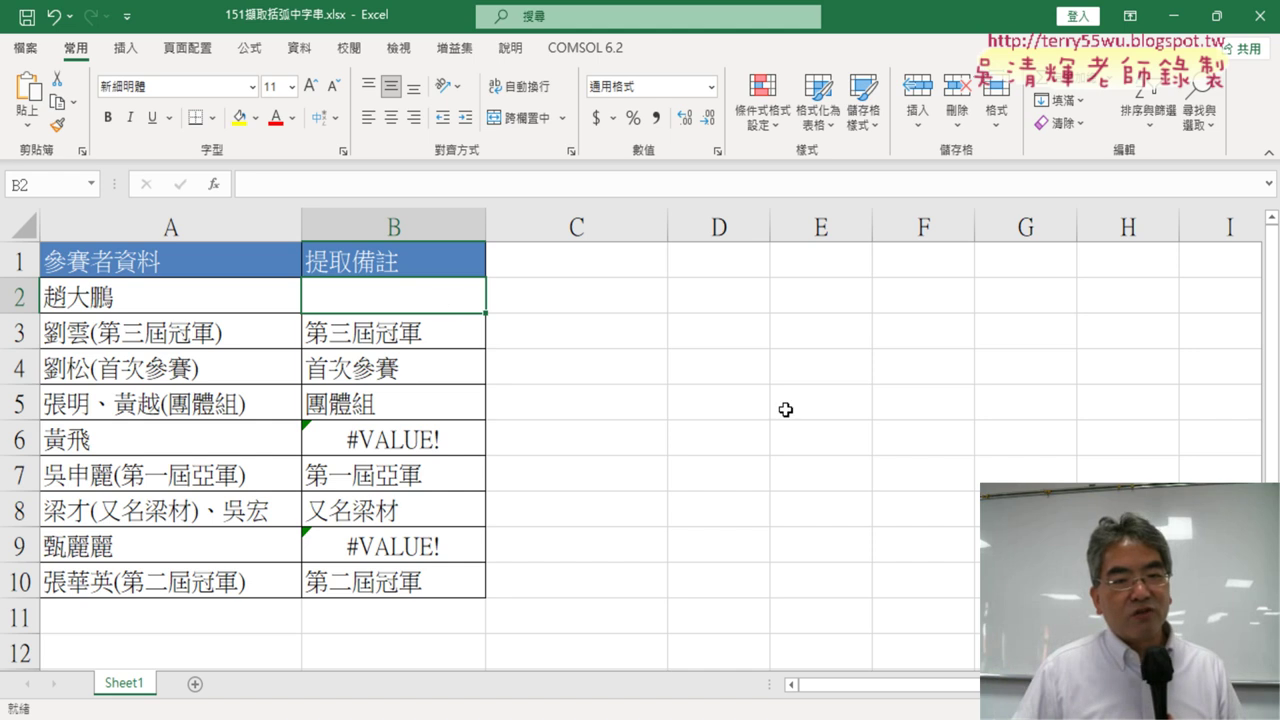
click(439, 441)
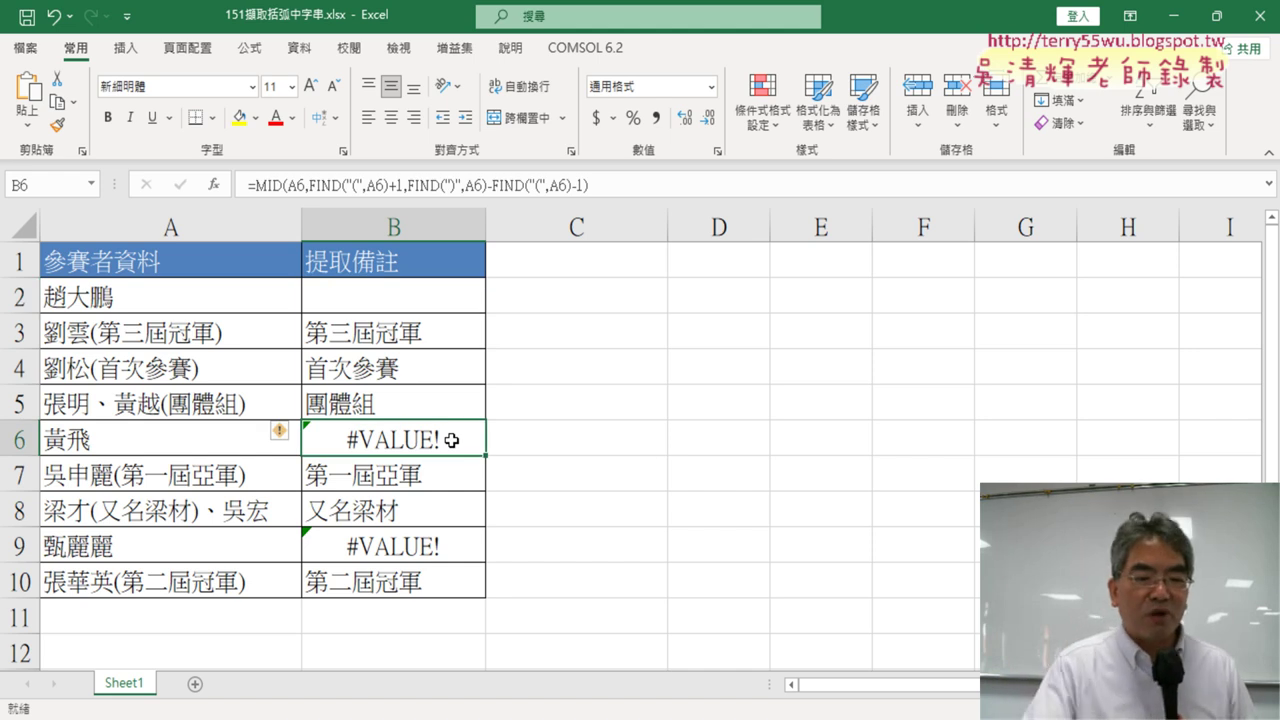
key(ctrl+z)
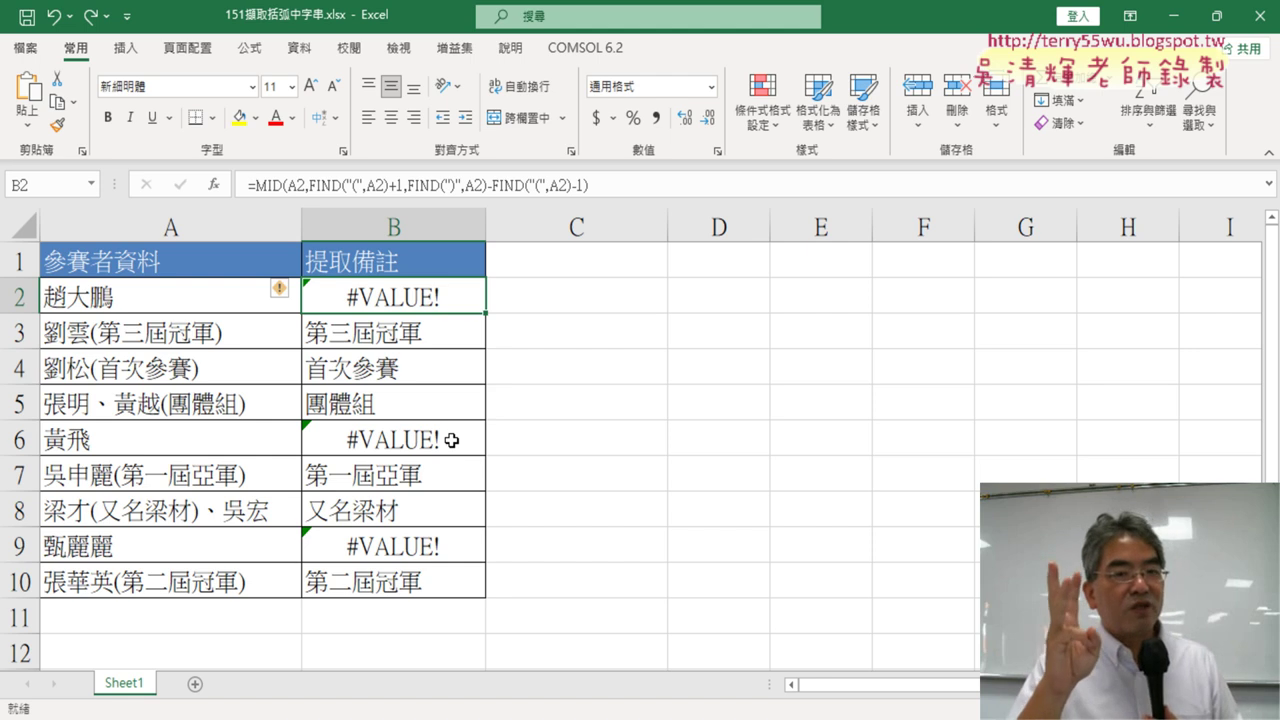
click(390, 342)
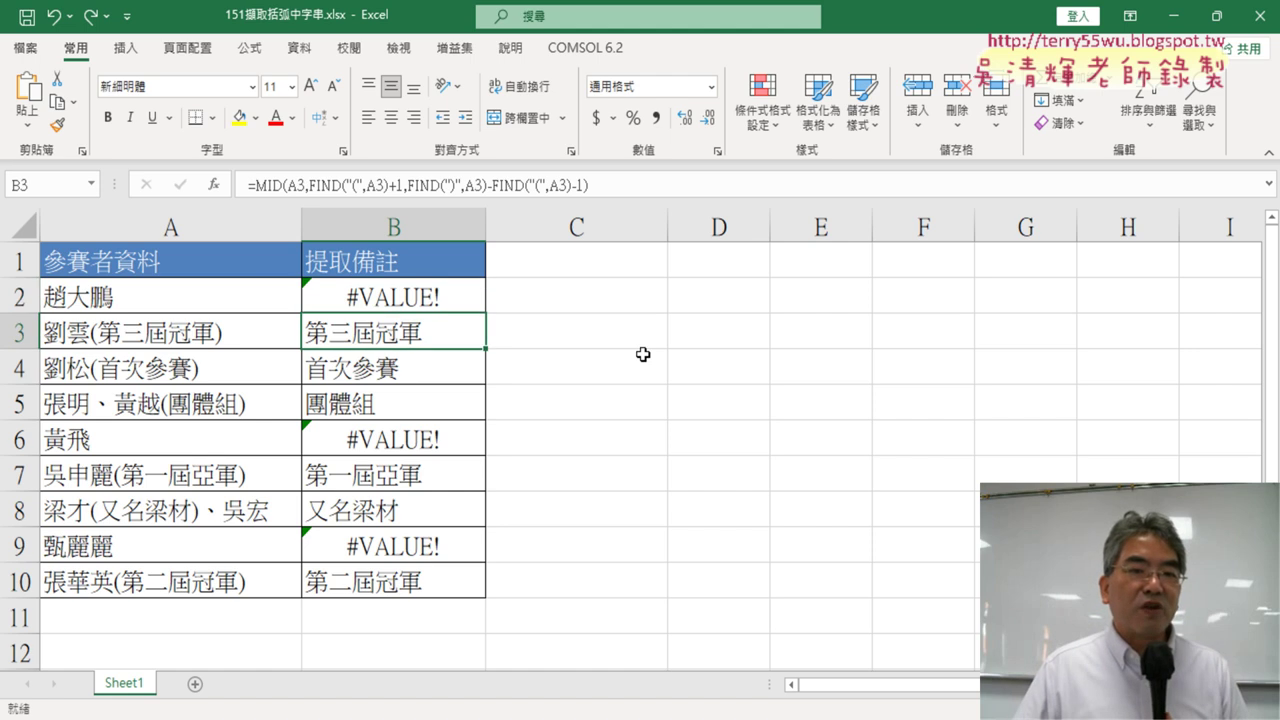
click(439, 297)
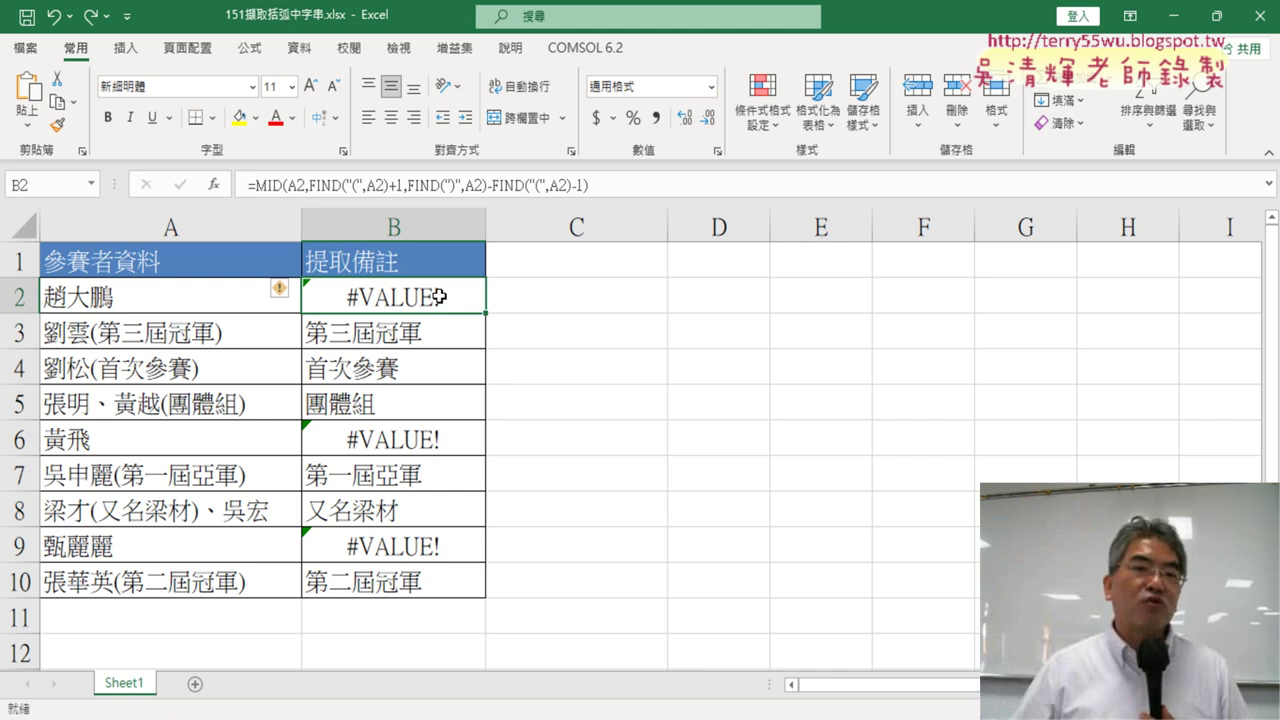
click(399, 327)
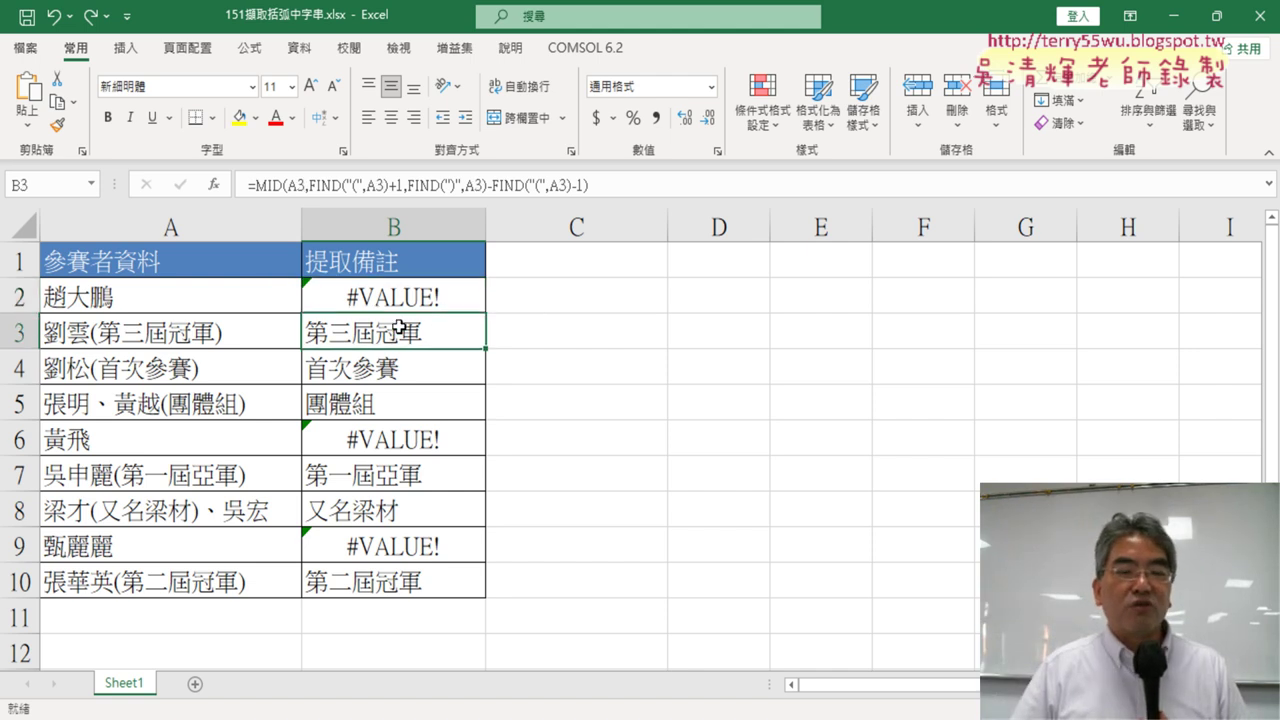
click(406, 292)
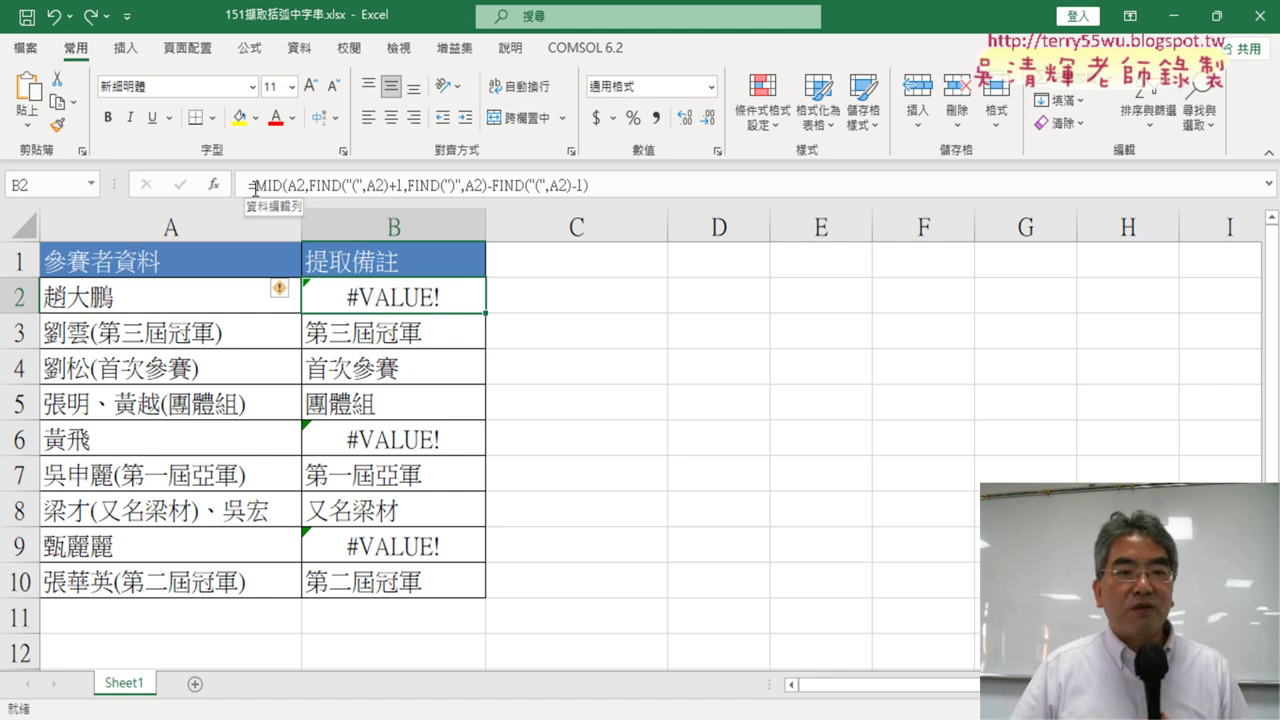
Cut the entire MID formula out of cell B2
drag(255, 185, 630, 190)
right_click(532, 190)
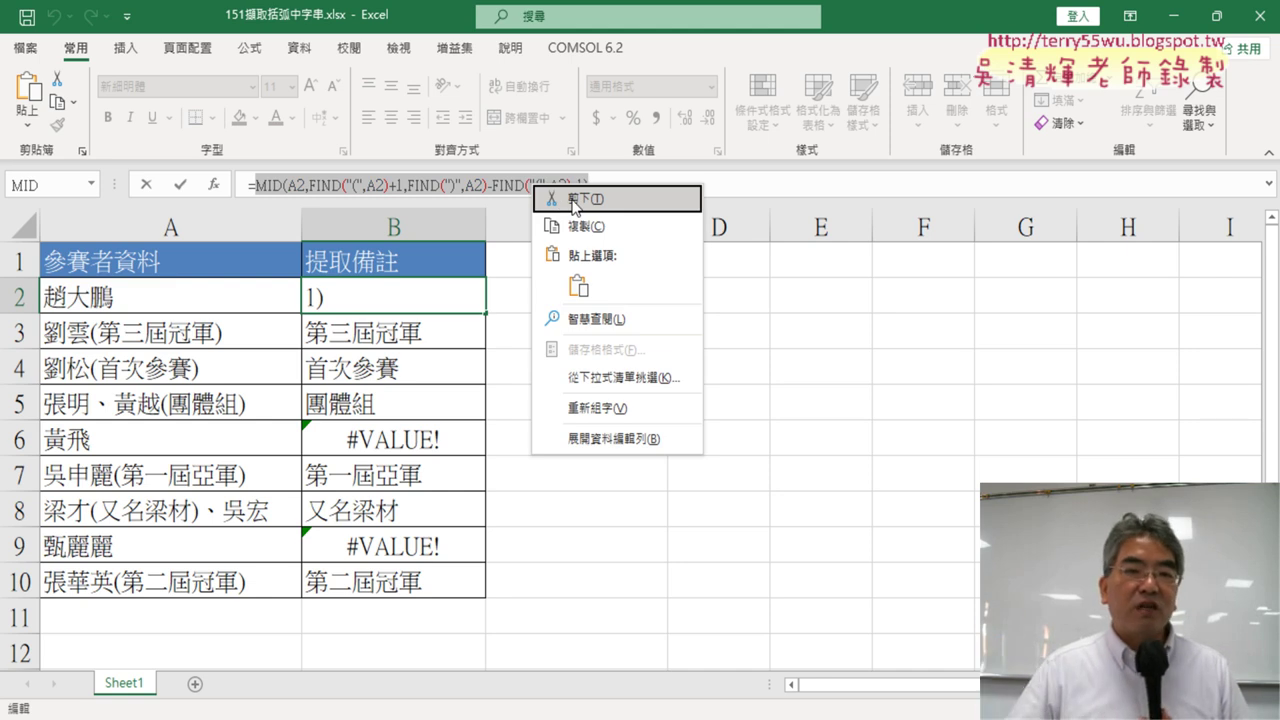
click(574, 200)
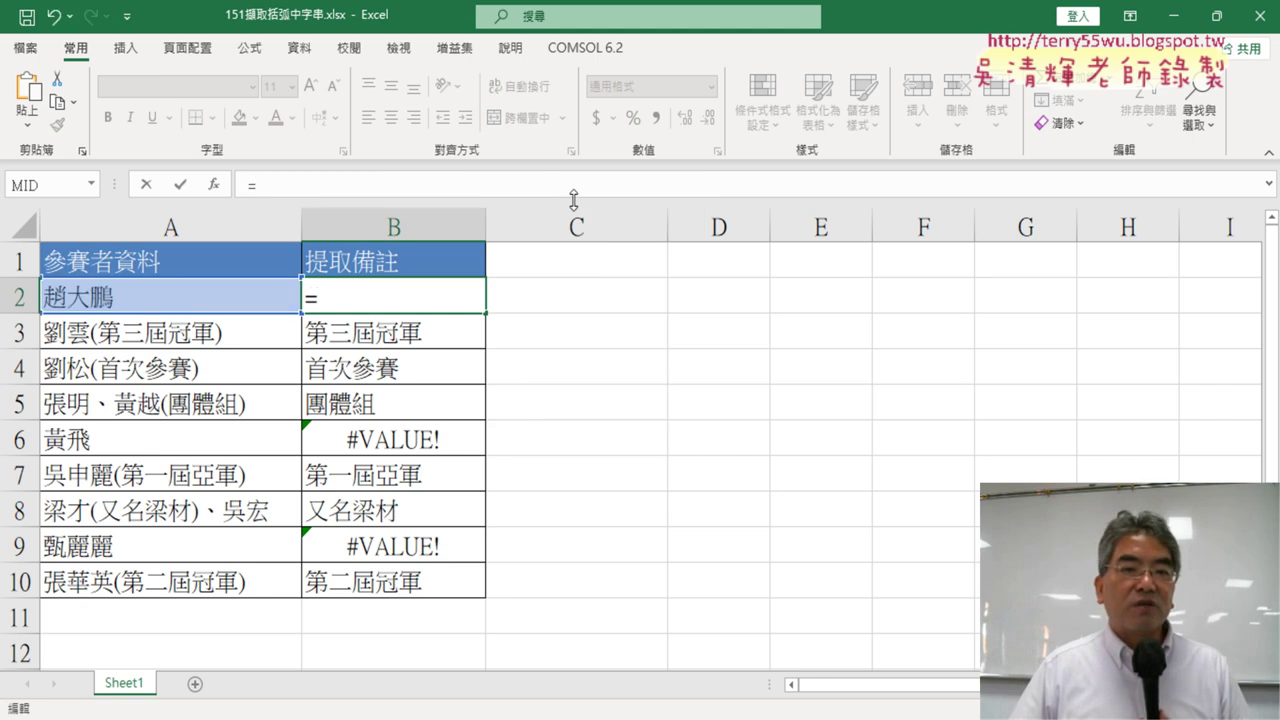
Insert an empty IFERROR function from the Logical category into B2
click(216, 185)
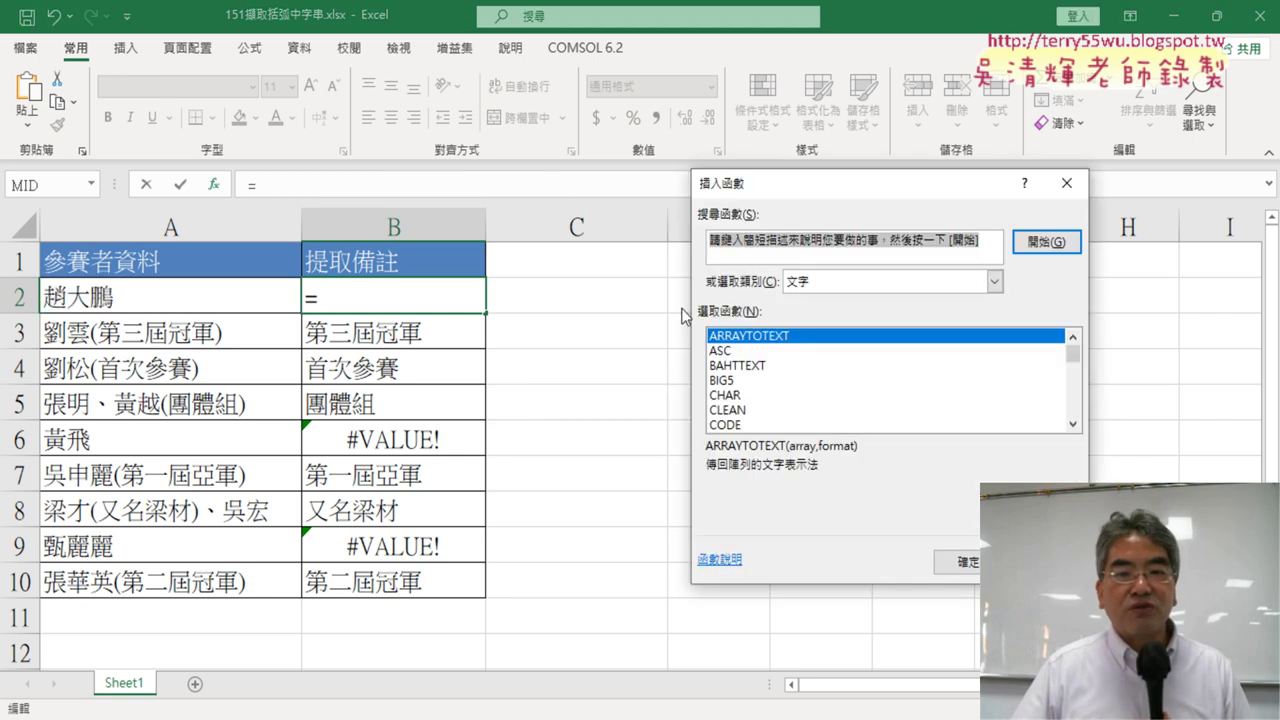
click(895, 284)
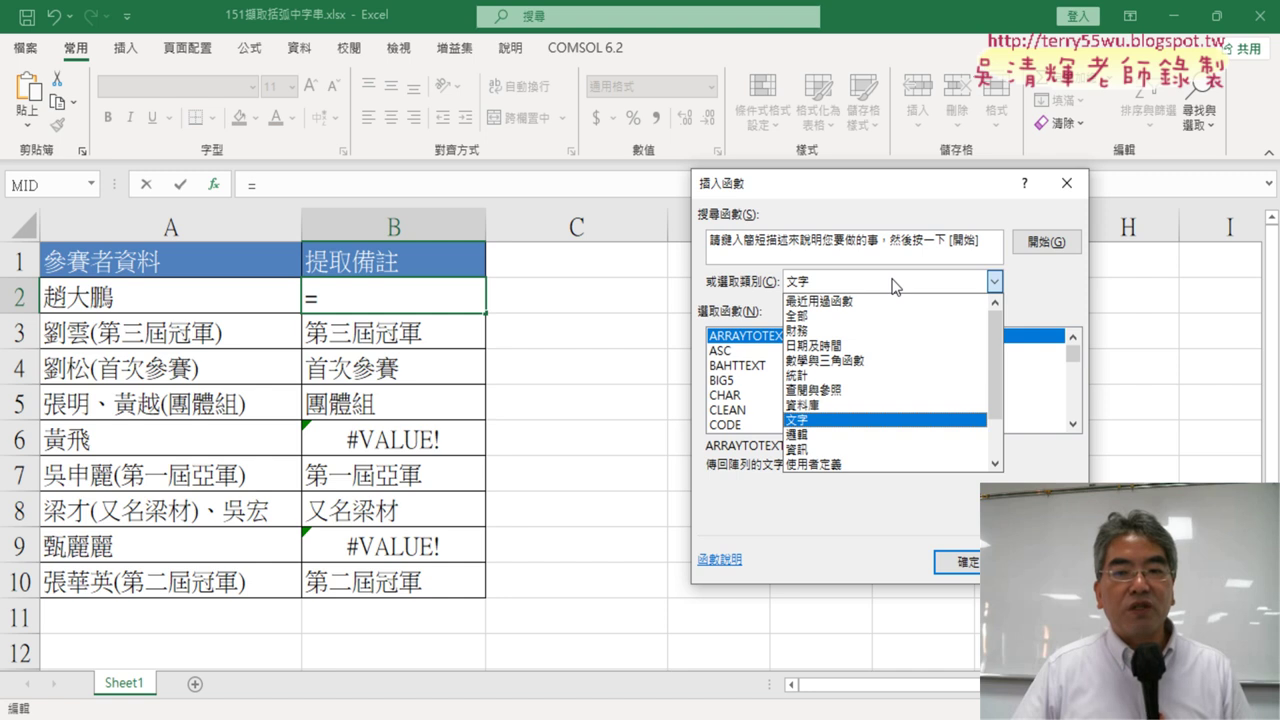
click(863, 436)
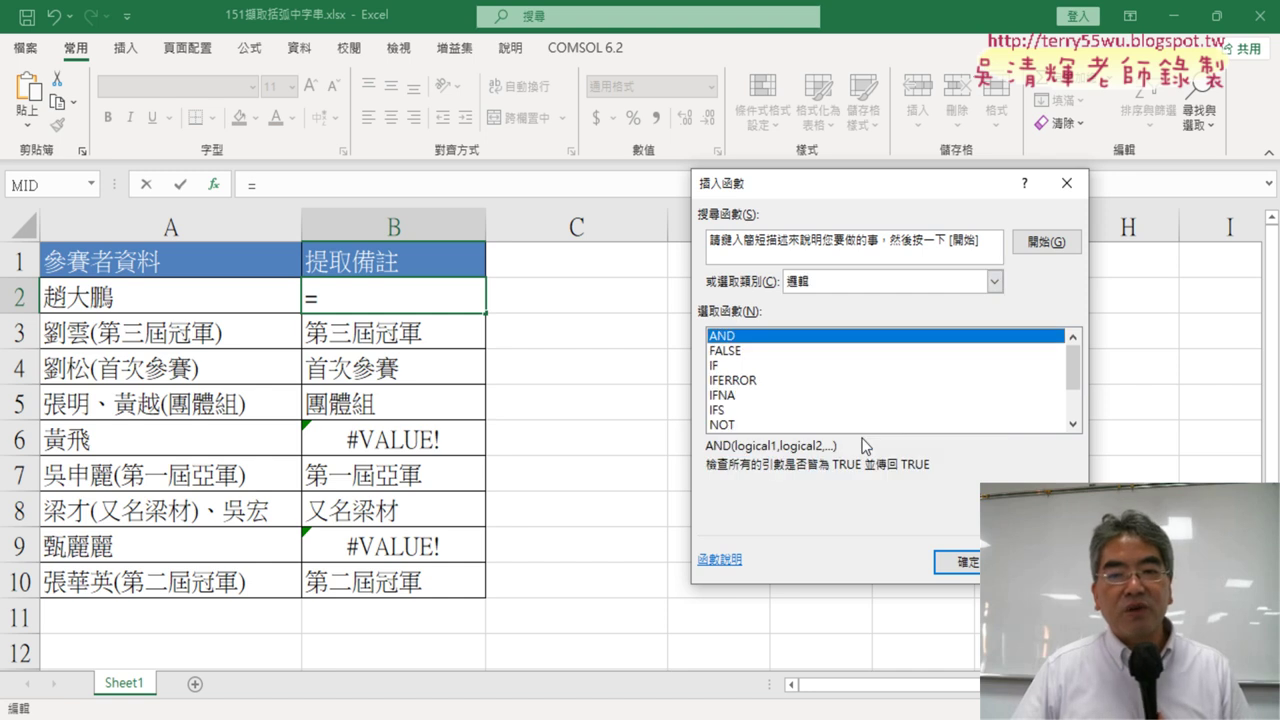
click(745, 382)
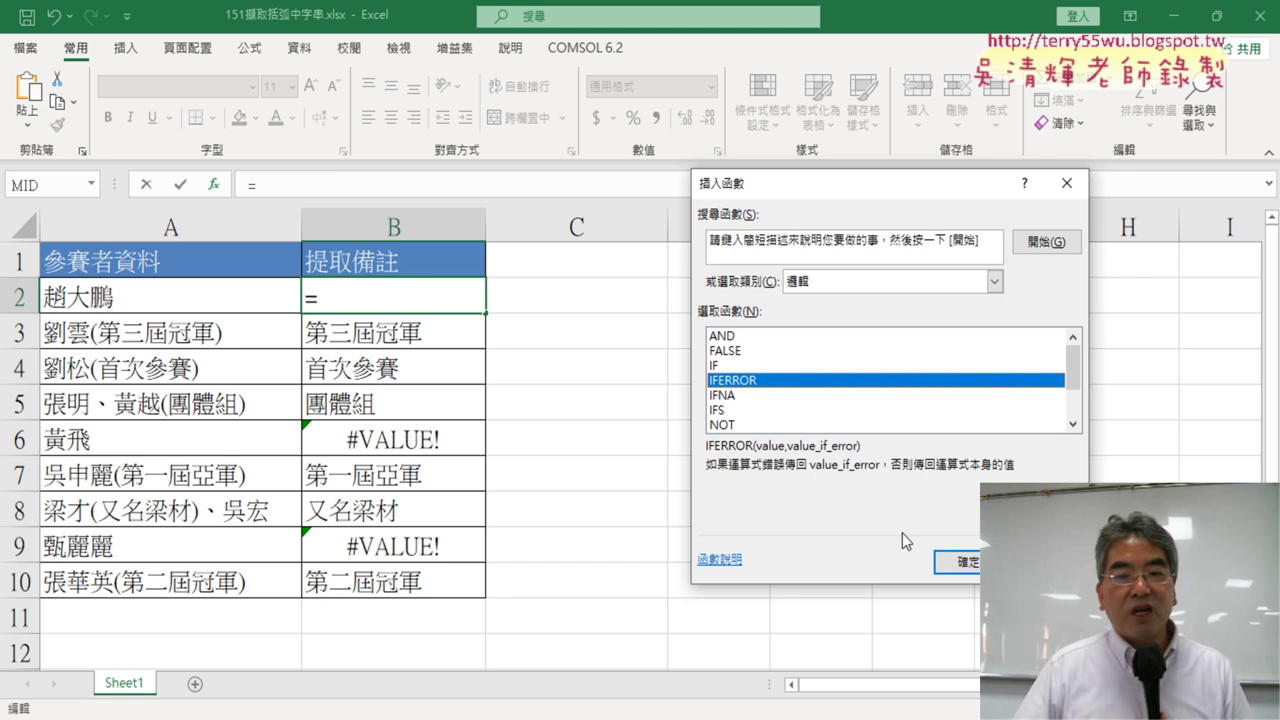
click(958, 562)
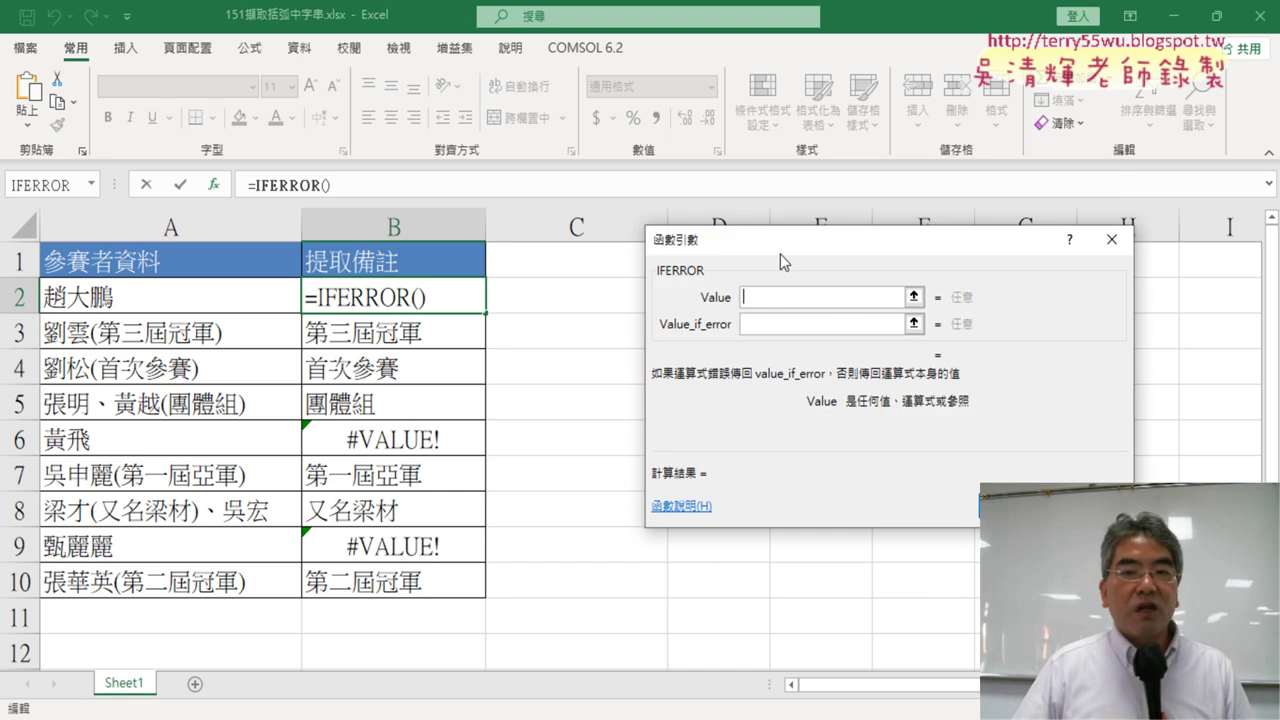
Use the pasted MID formula as IFERROR's Value with "" fallback, then fill B2 down to B10
drag(780, 254, 651, 194)
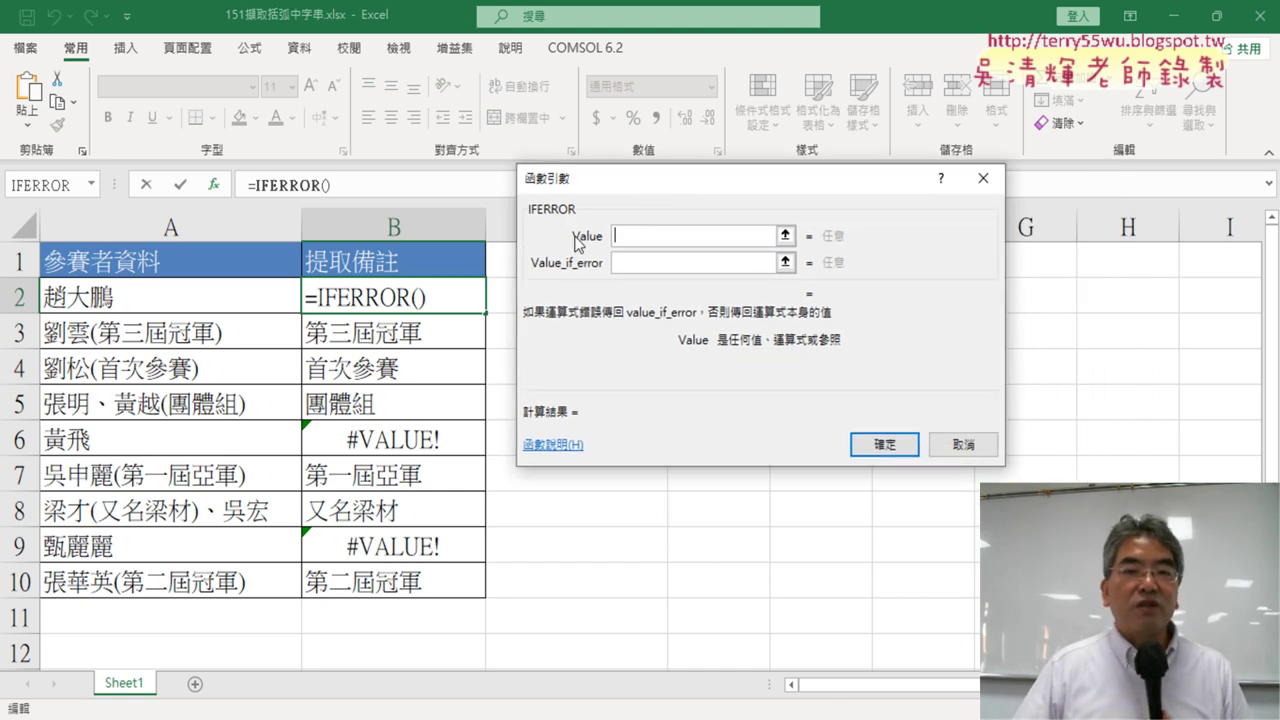
right_click(632, 240)
click(675, 301)
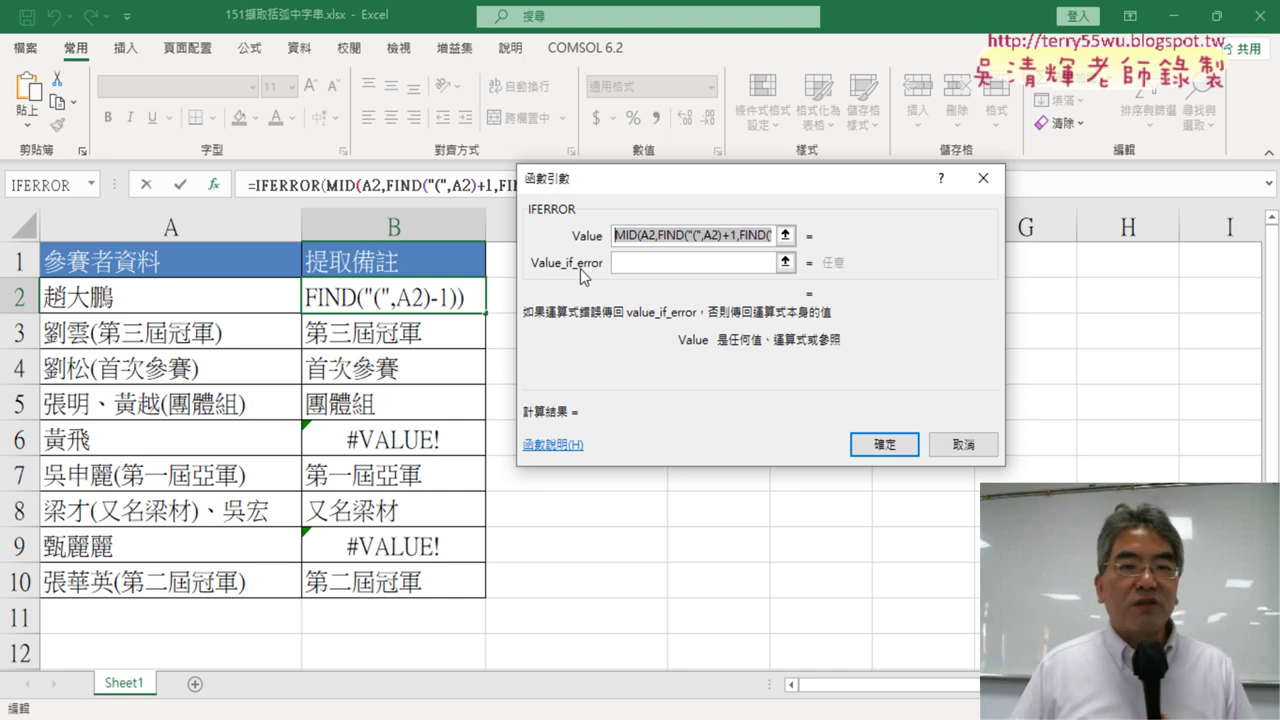
click(638, 266)
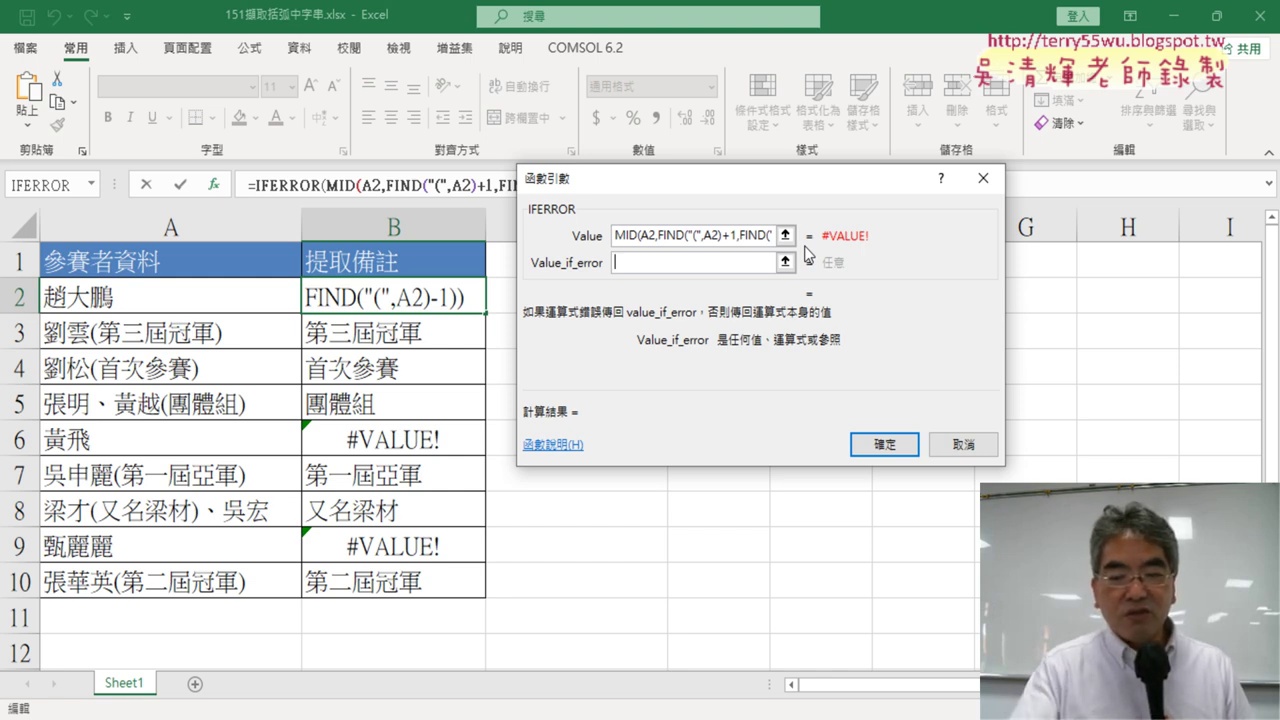
text("")
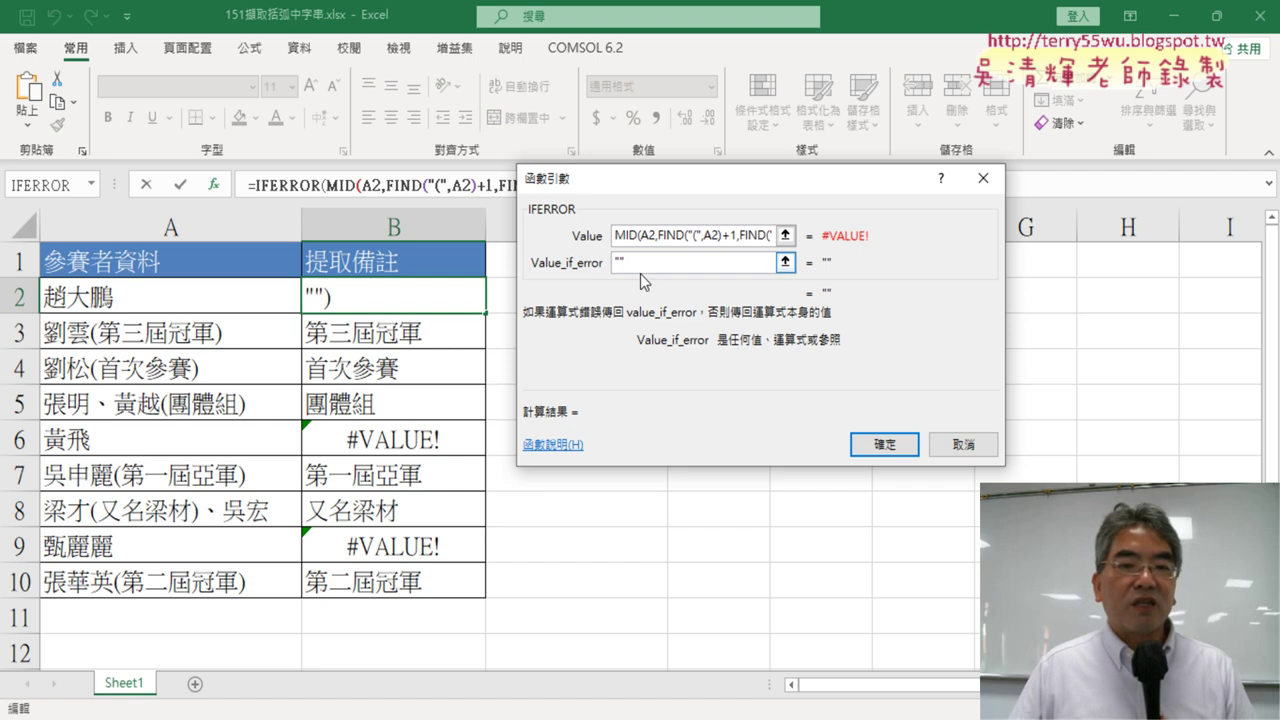
click(546, 268)
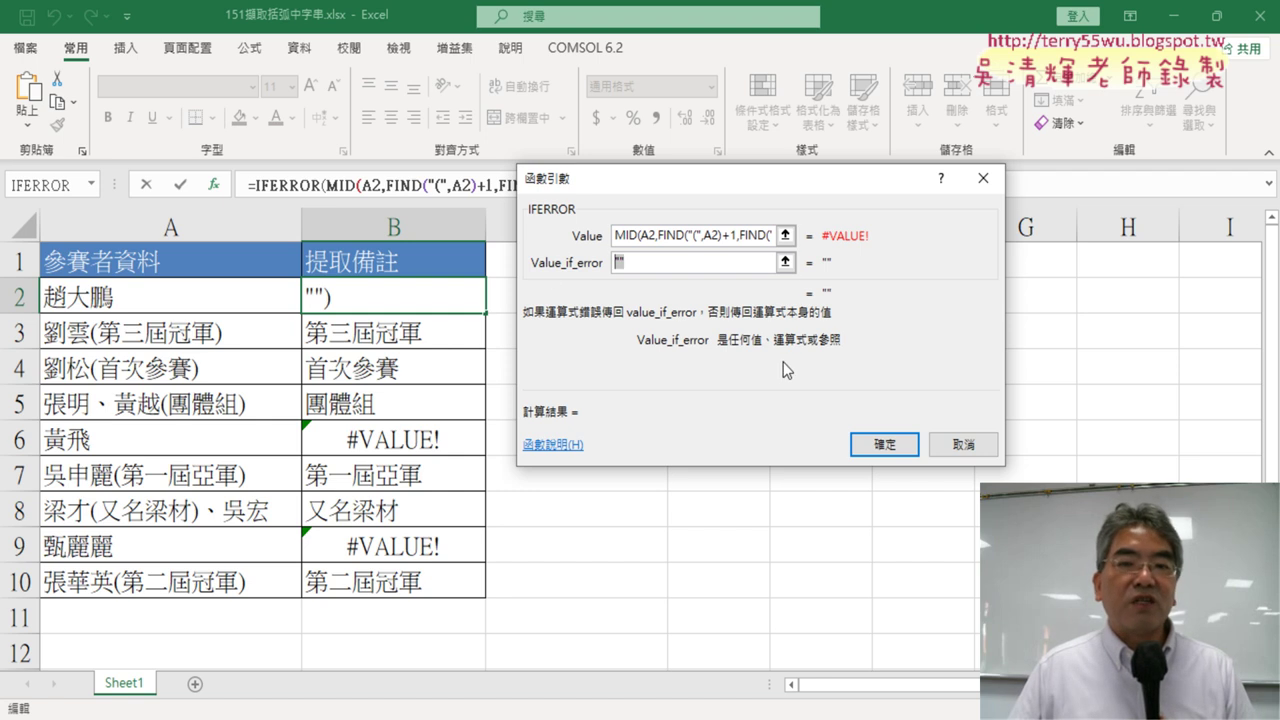
click(884, 444)
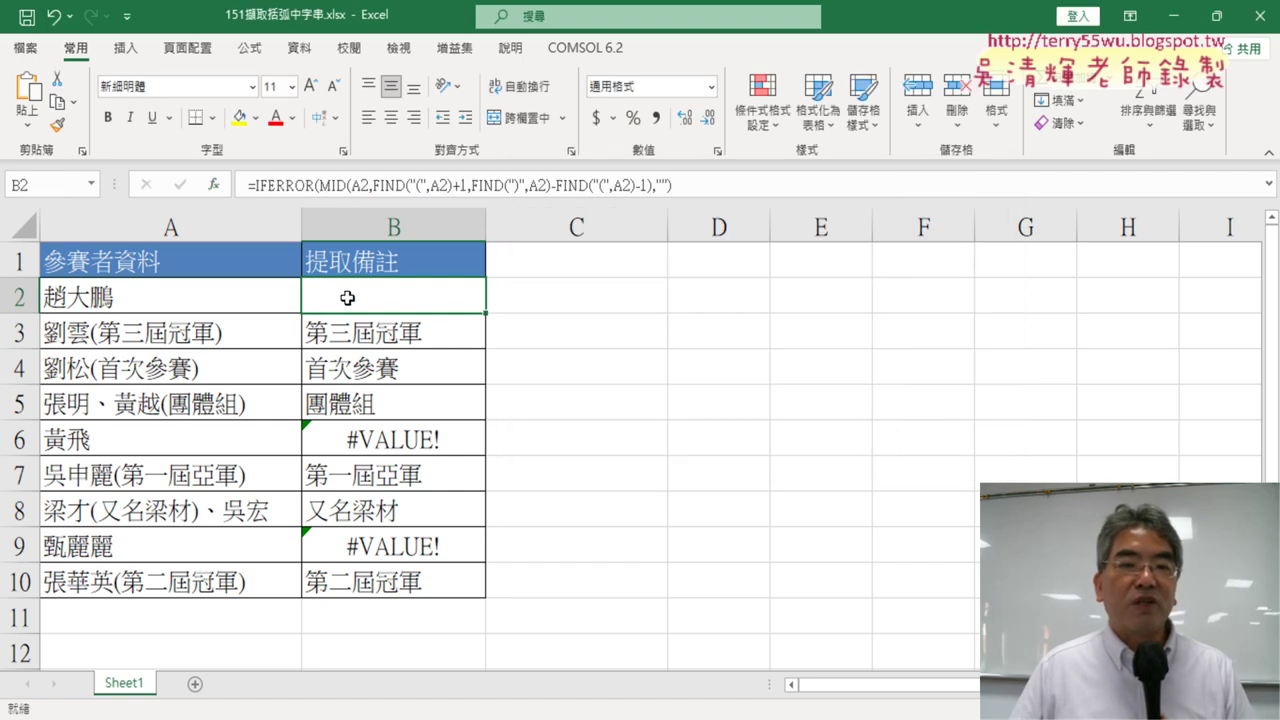
drag(485, 313, 480, 590)
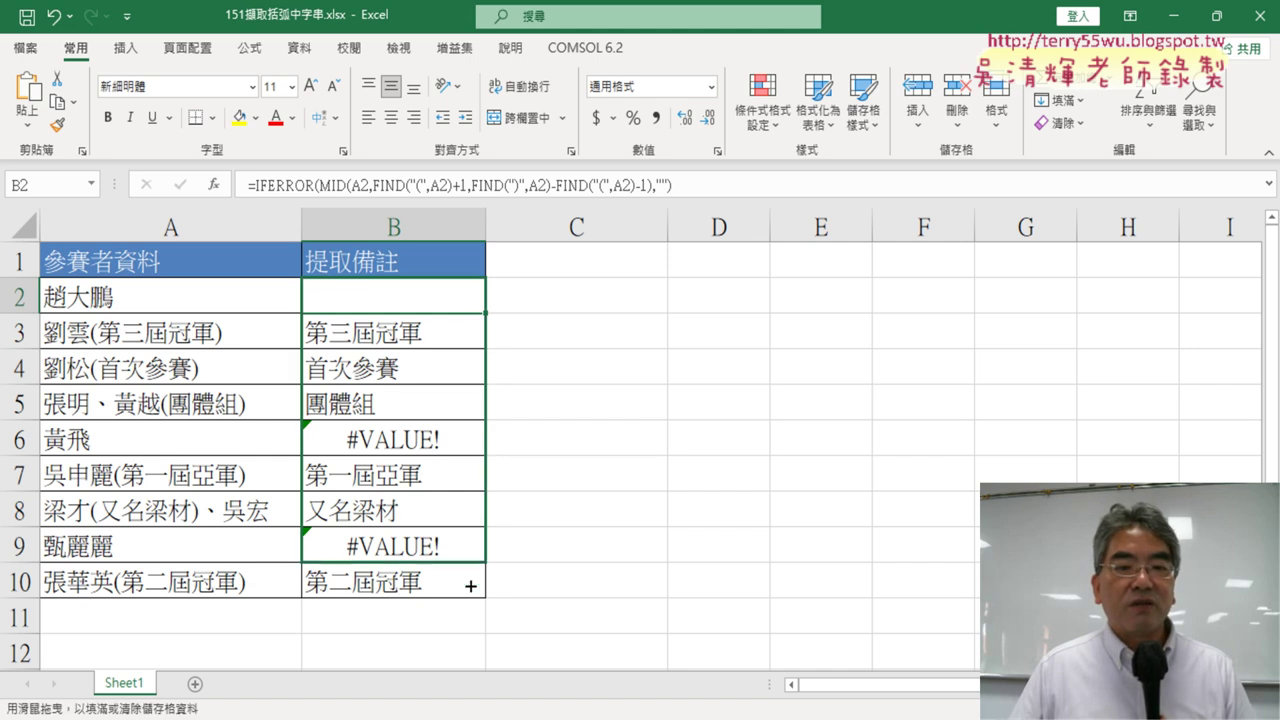
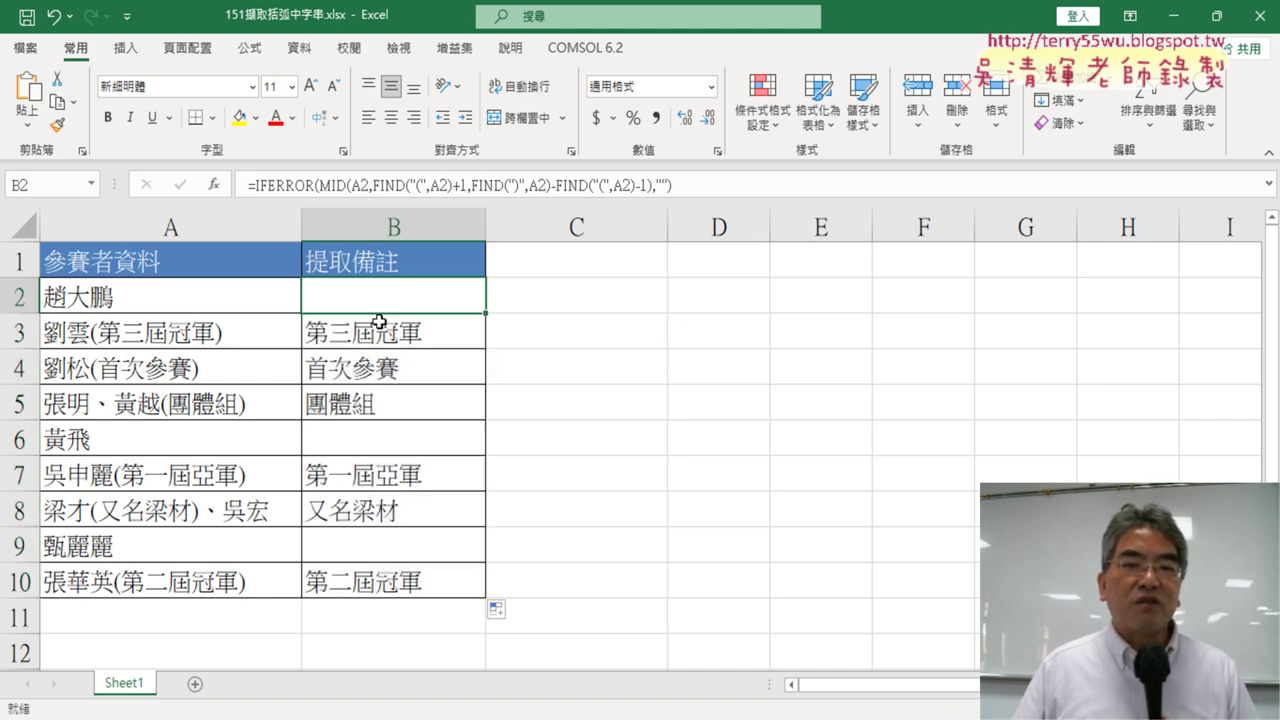
In B2's IFERROR Function Arguments, set Value_if_error to 無括弧
click(278, 186)
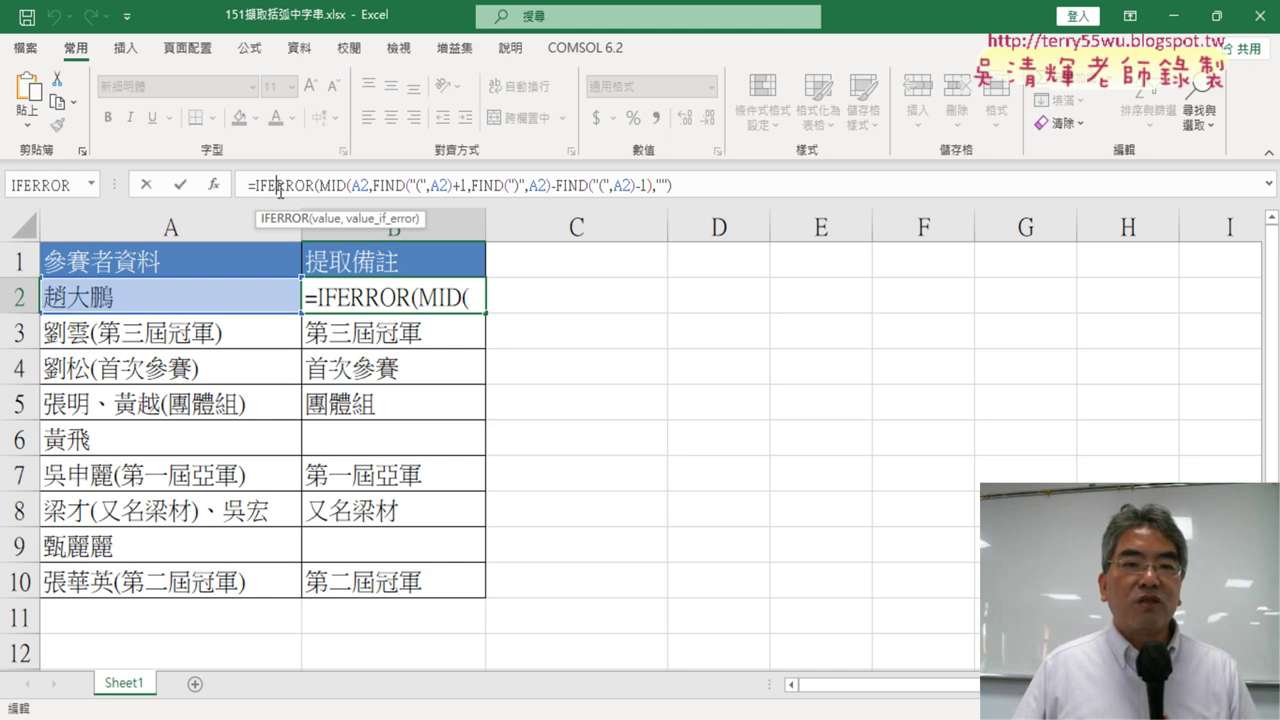
click(213, 184)
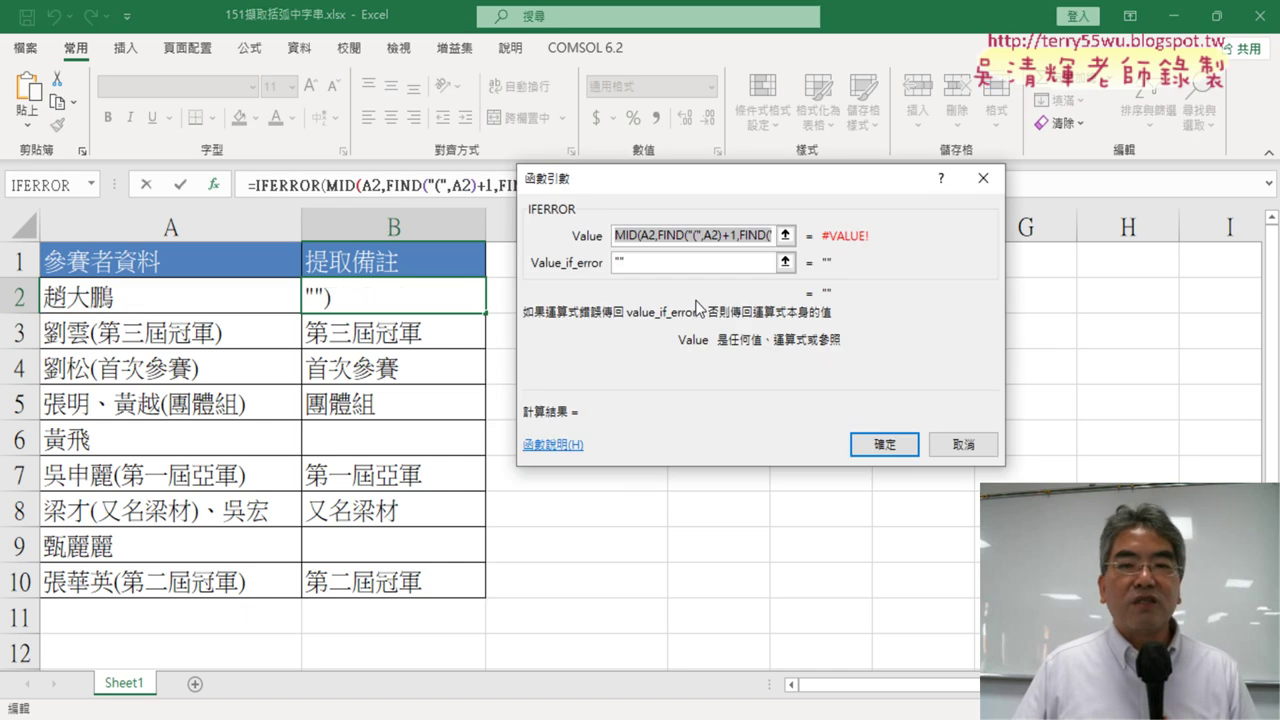
click(619, 262)
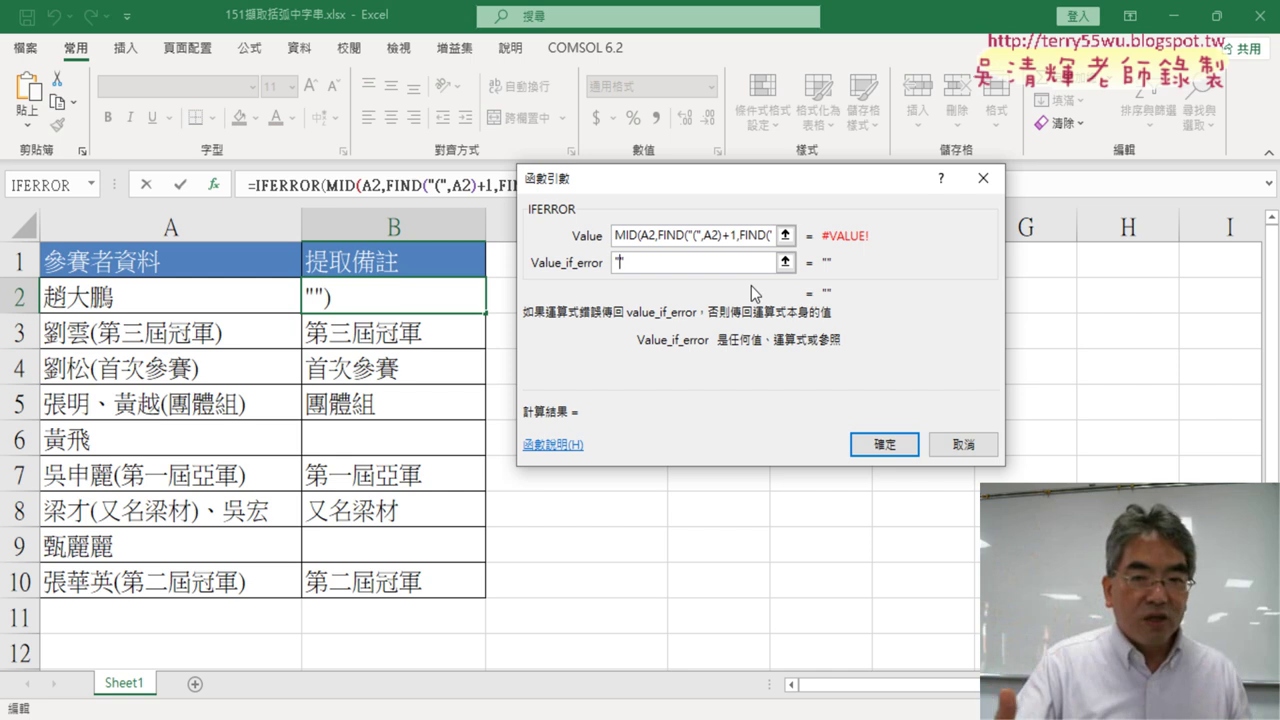
text(ㄨ)
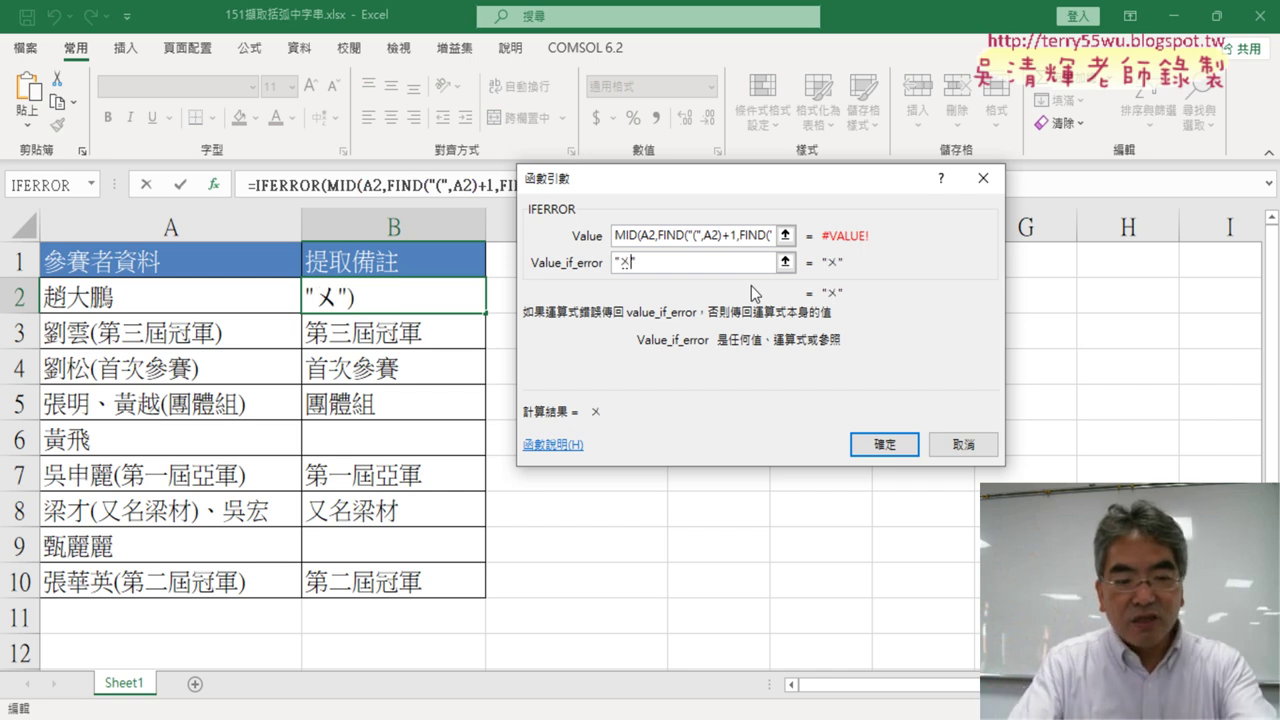
text(無《ㄨㄚ)
text(括弧)
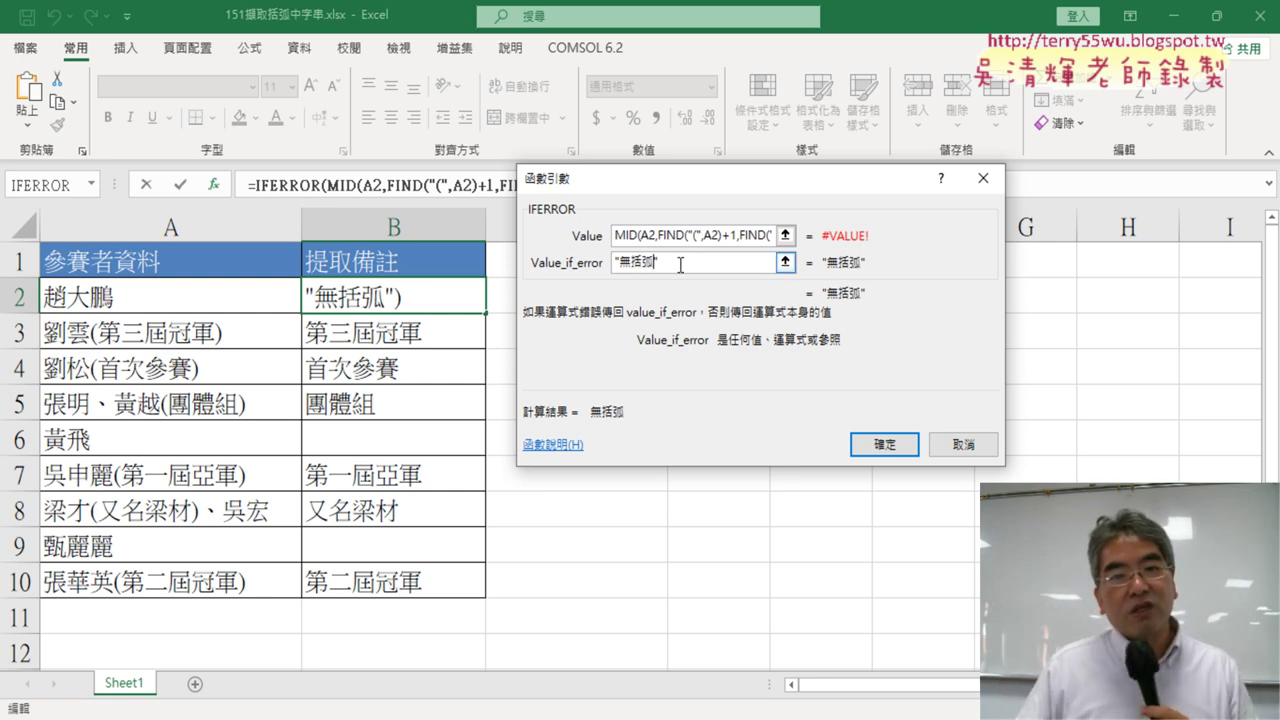
drag(678, 262, 614, 262)
Confirm the 無括弧 fallback and fill B2's formula down through B10
click(885, 444)
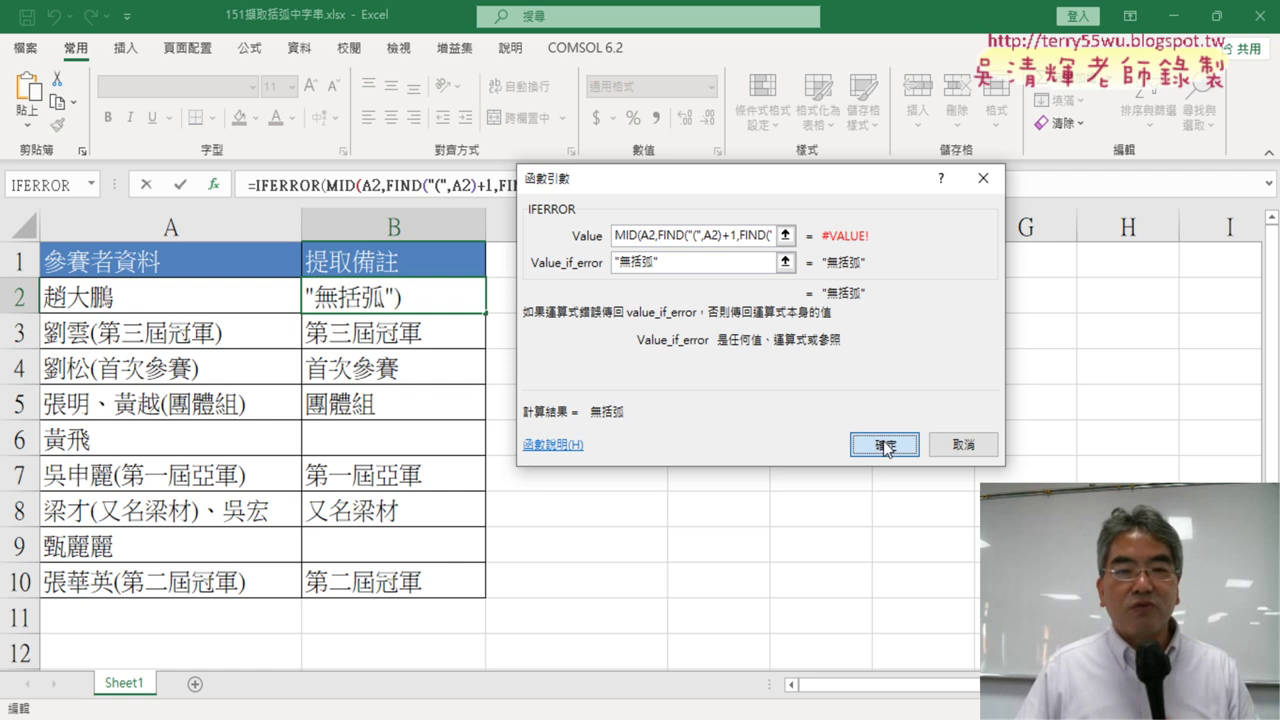
drag(485, 313, 490, 562)
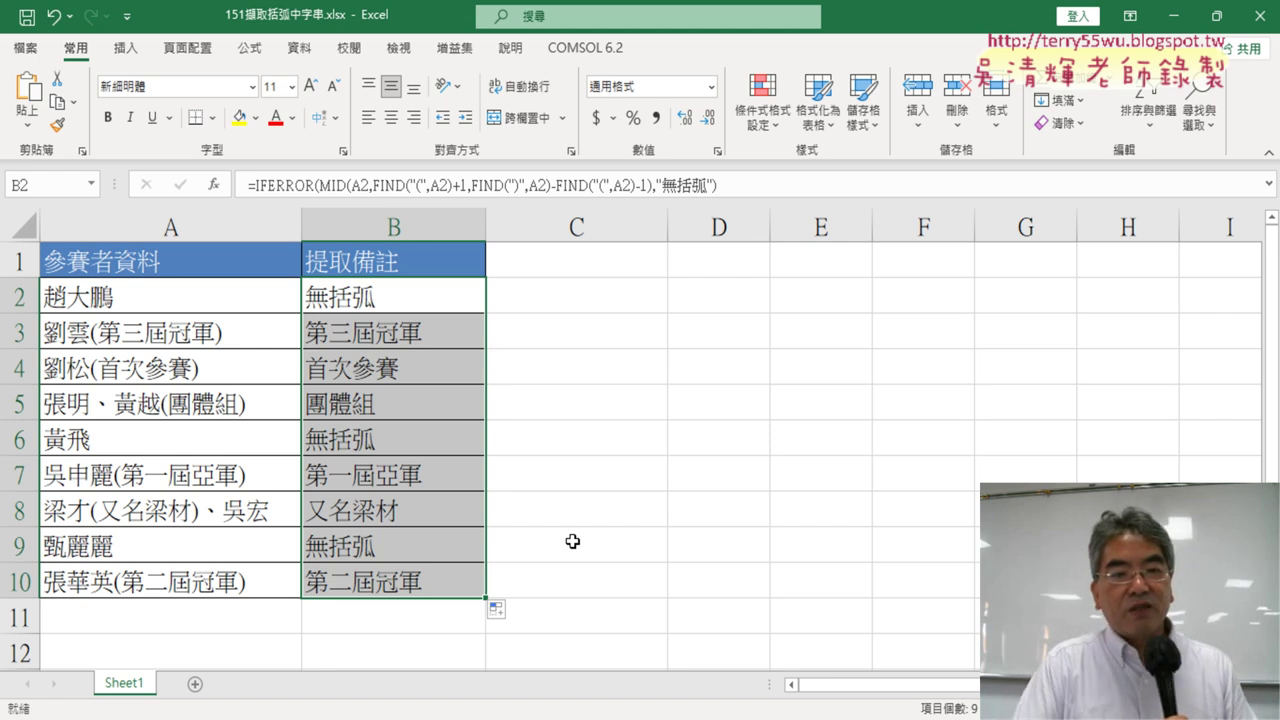
click(415, 308)
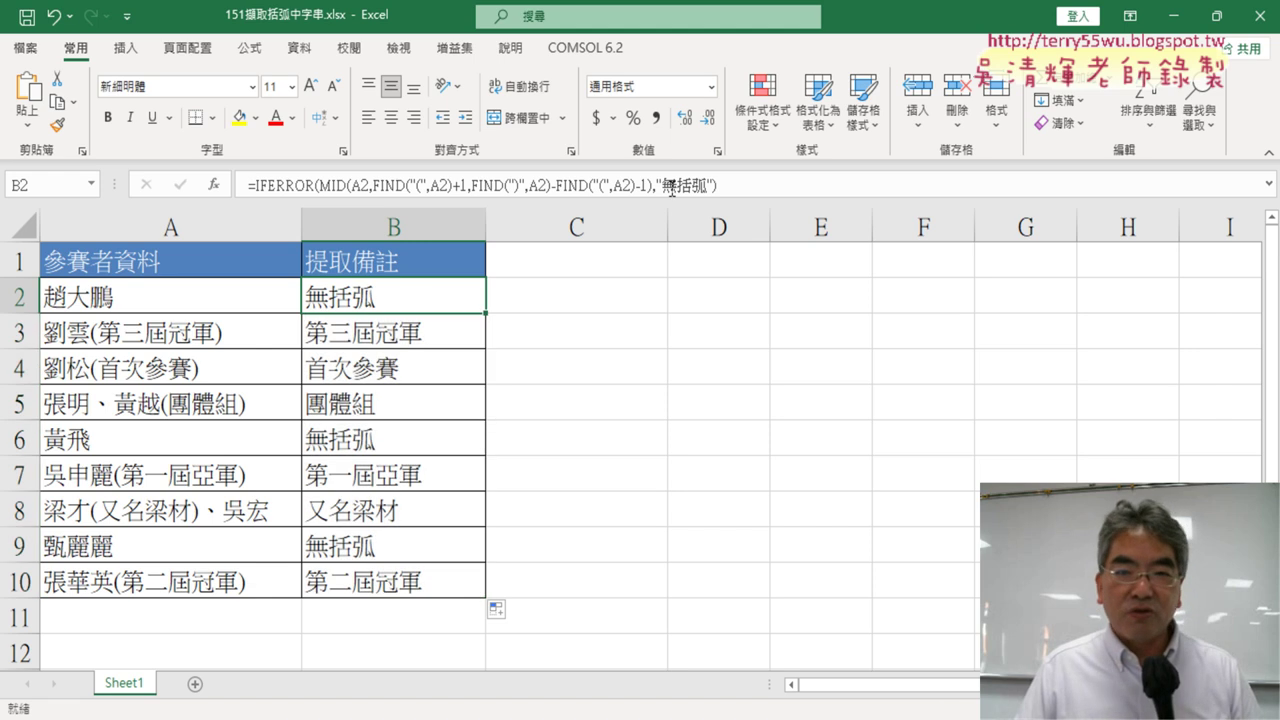
Delete 無括弧 from B2's IFERROR formula and refill it down to B10
drag(662, 187, 710, 186)
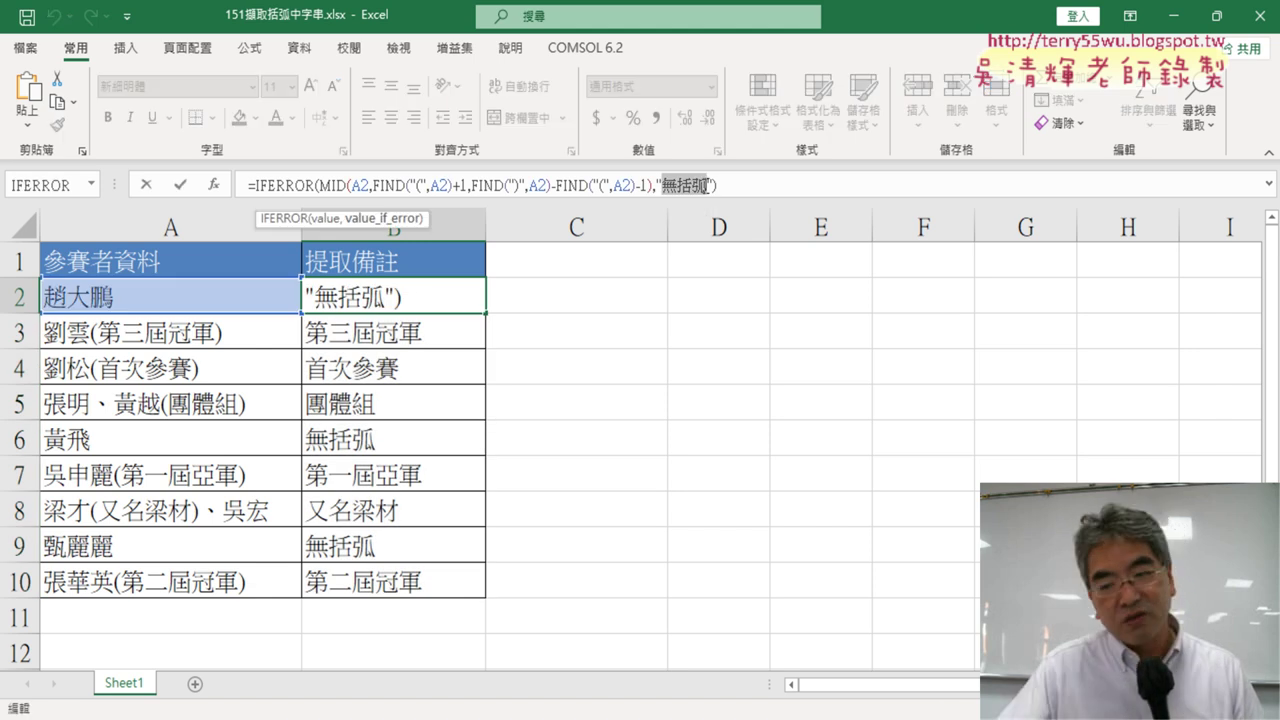
key(Delete)
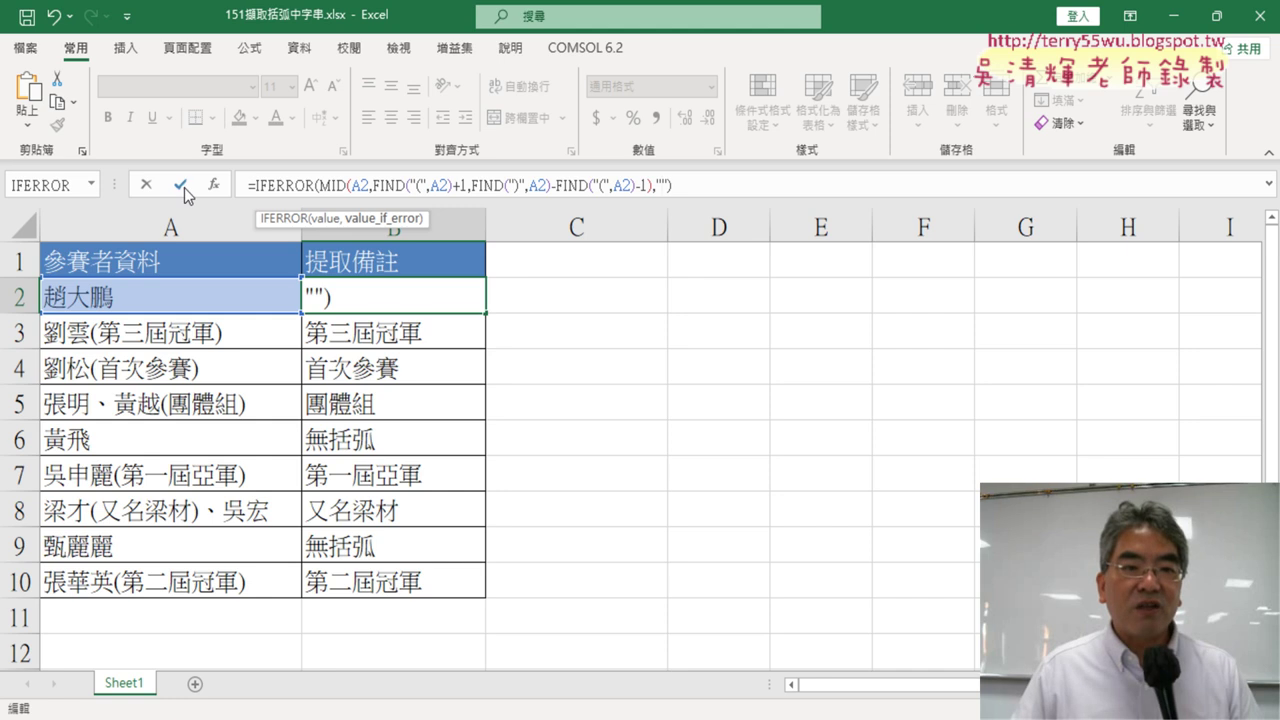
click(180, 185)
drag(481, 319, 484, 595)
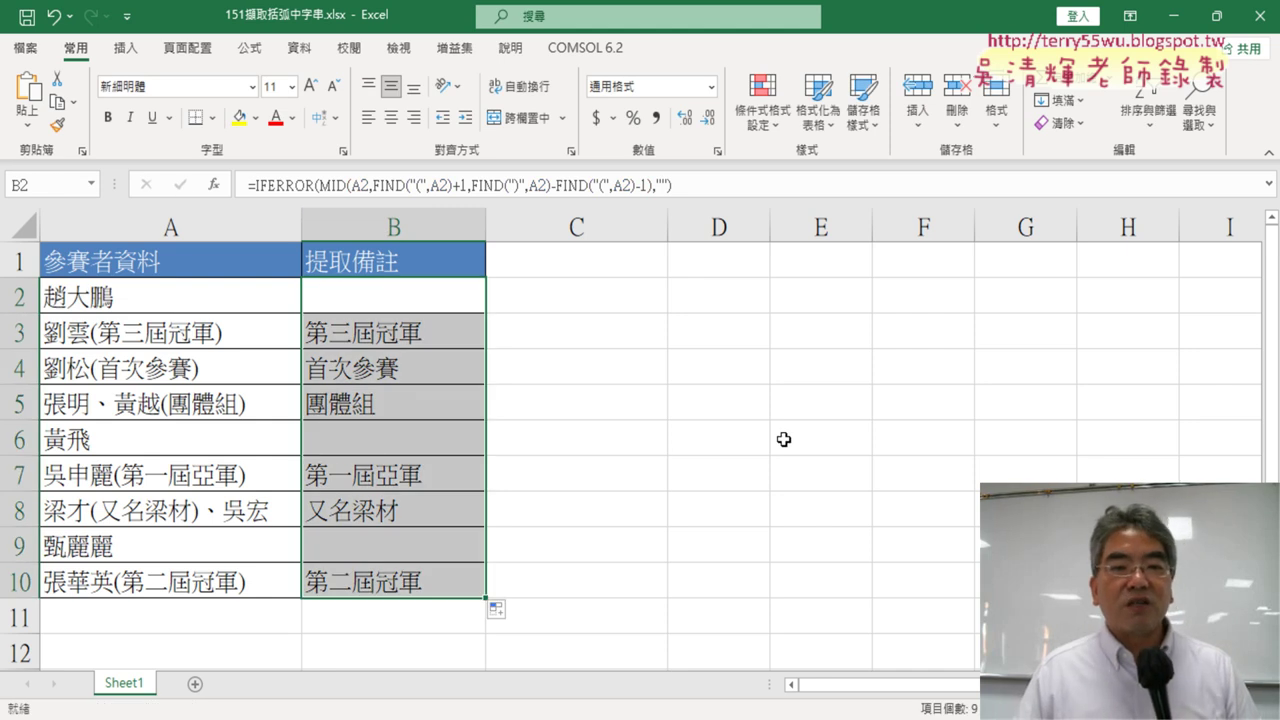
click(450, 294)
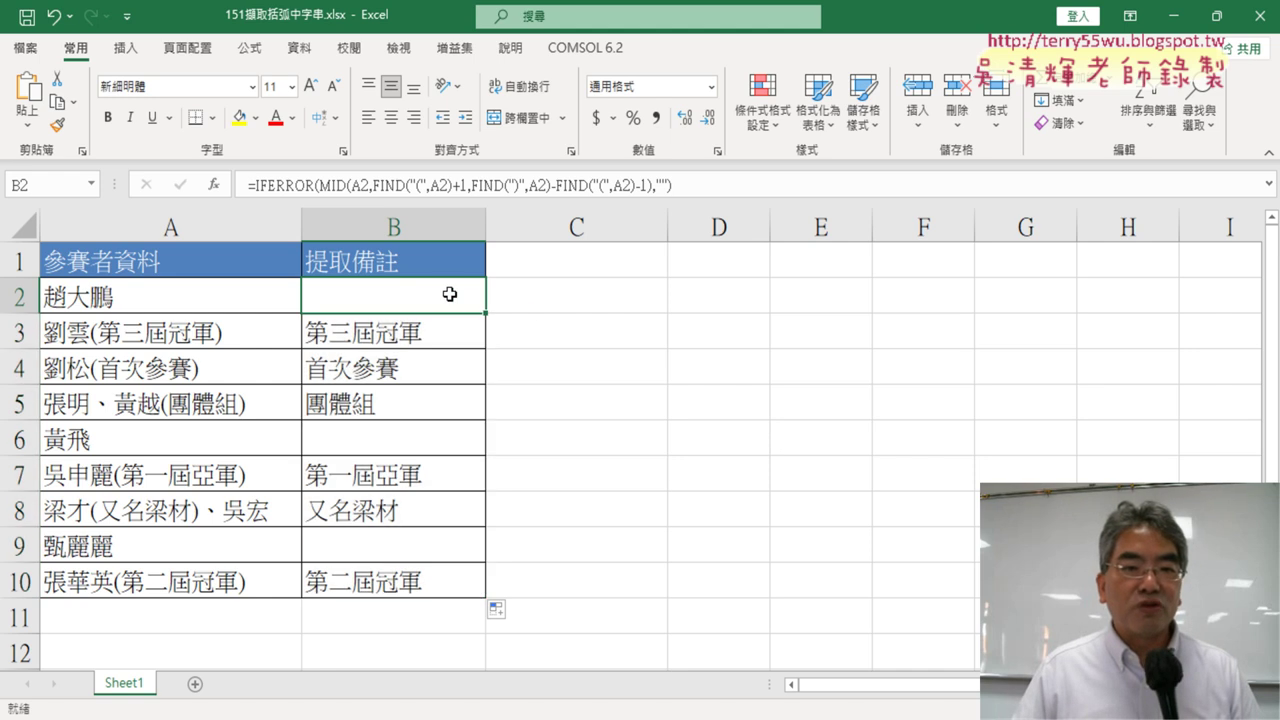